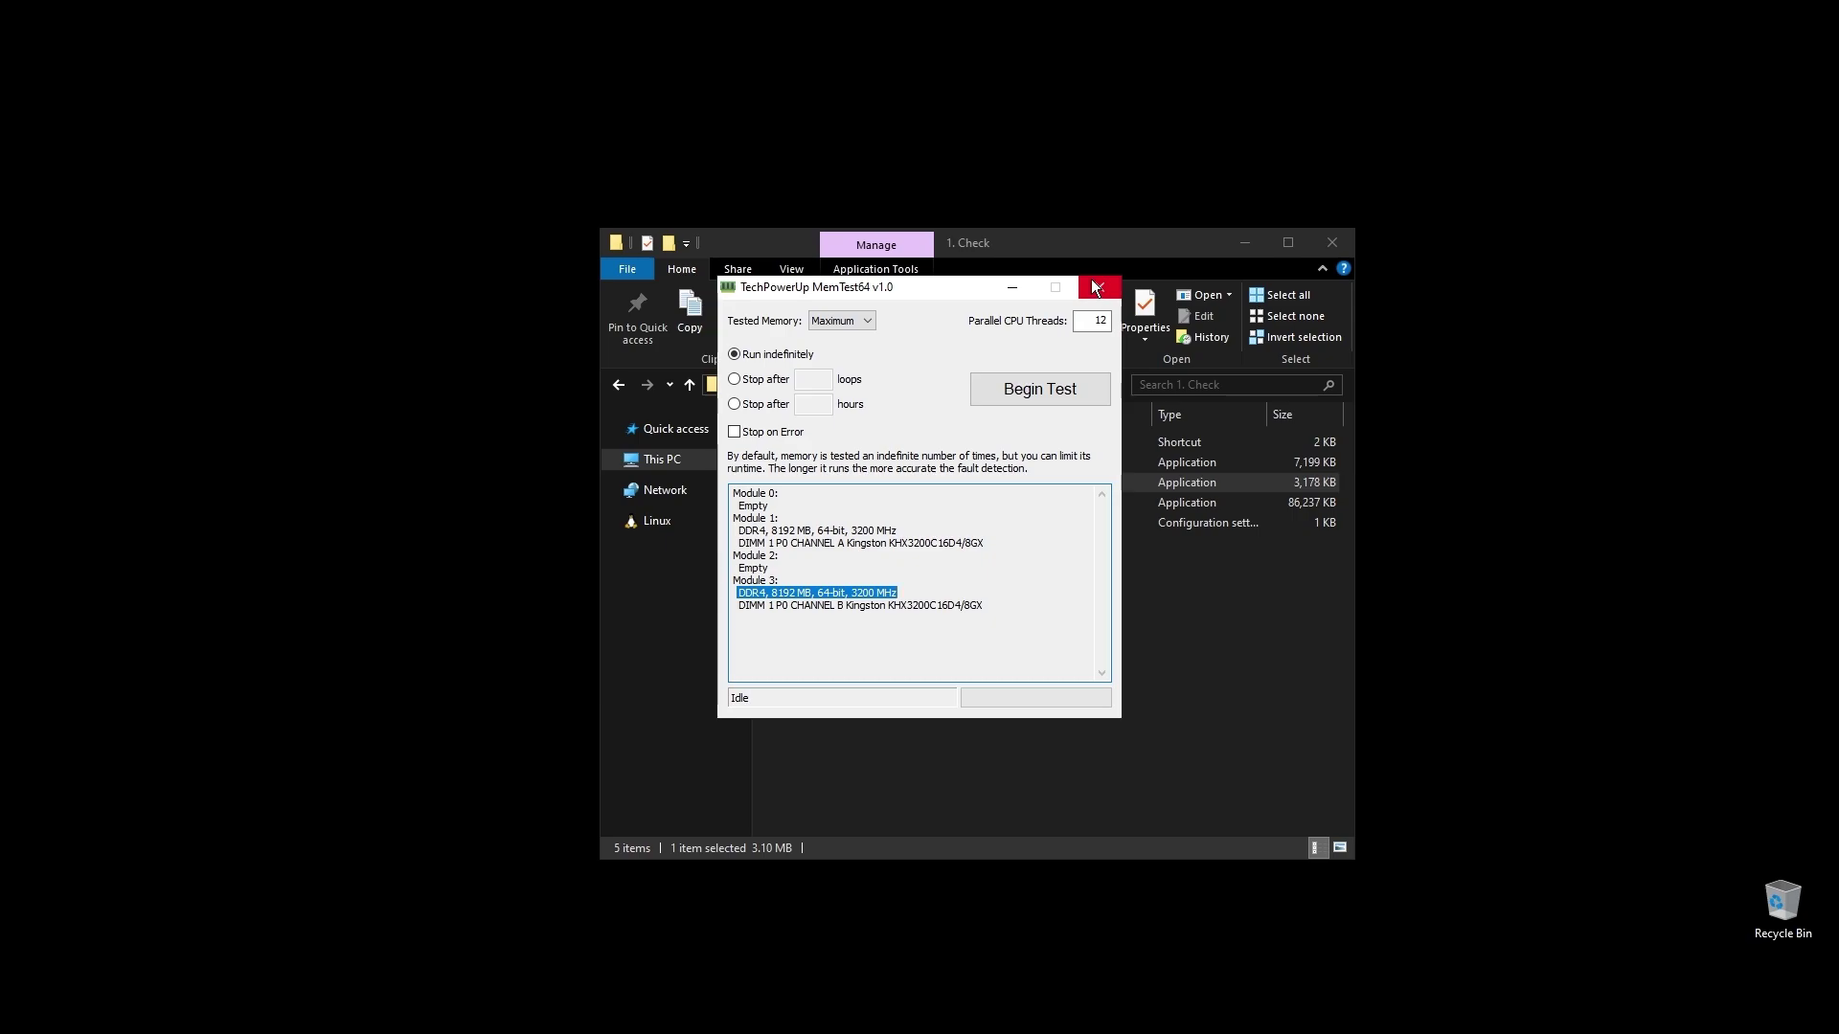
Close MemTest64, launch 4. OCCT.exe and start a CPU test with the Large data set, Extreme mode and Steady load
left_click(1092, 281)
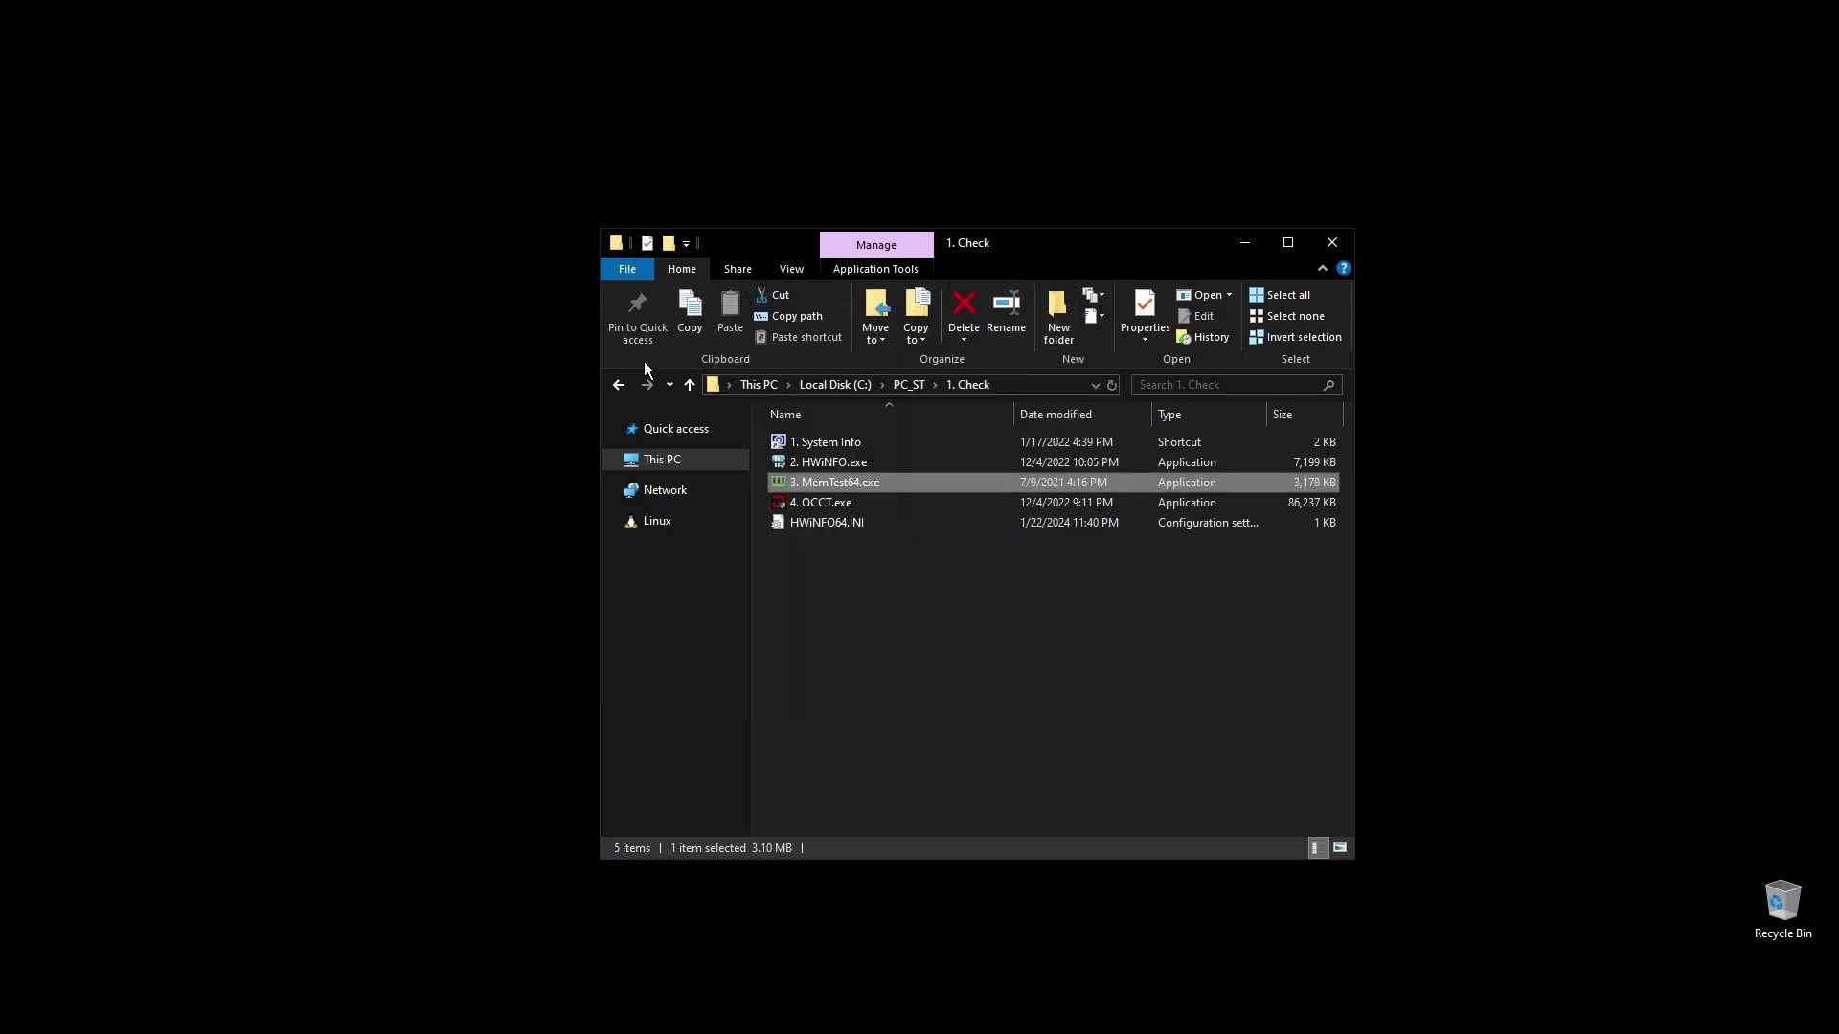
left_click(826, 507)
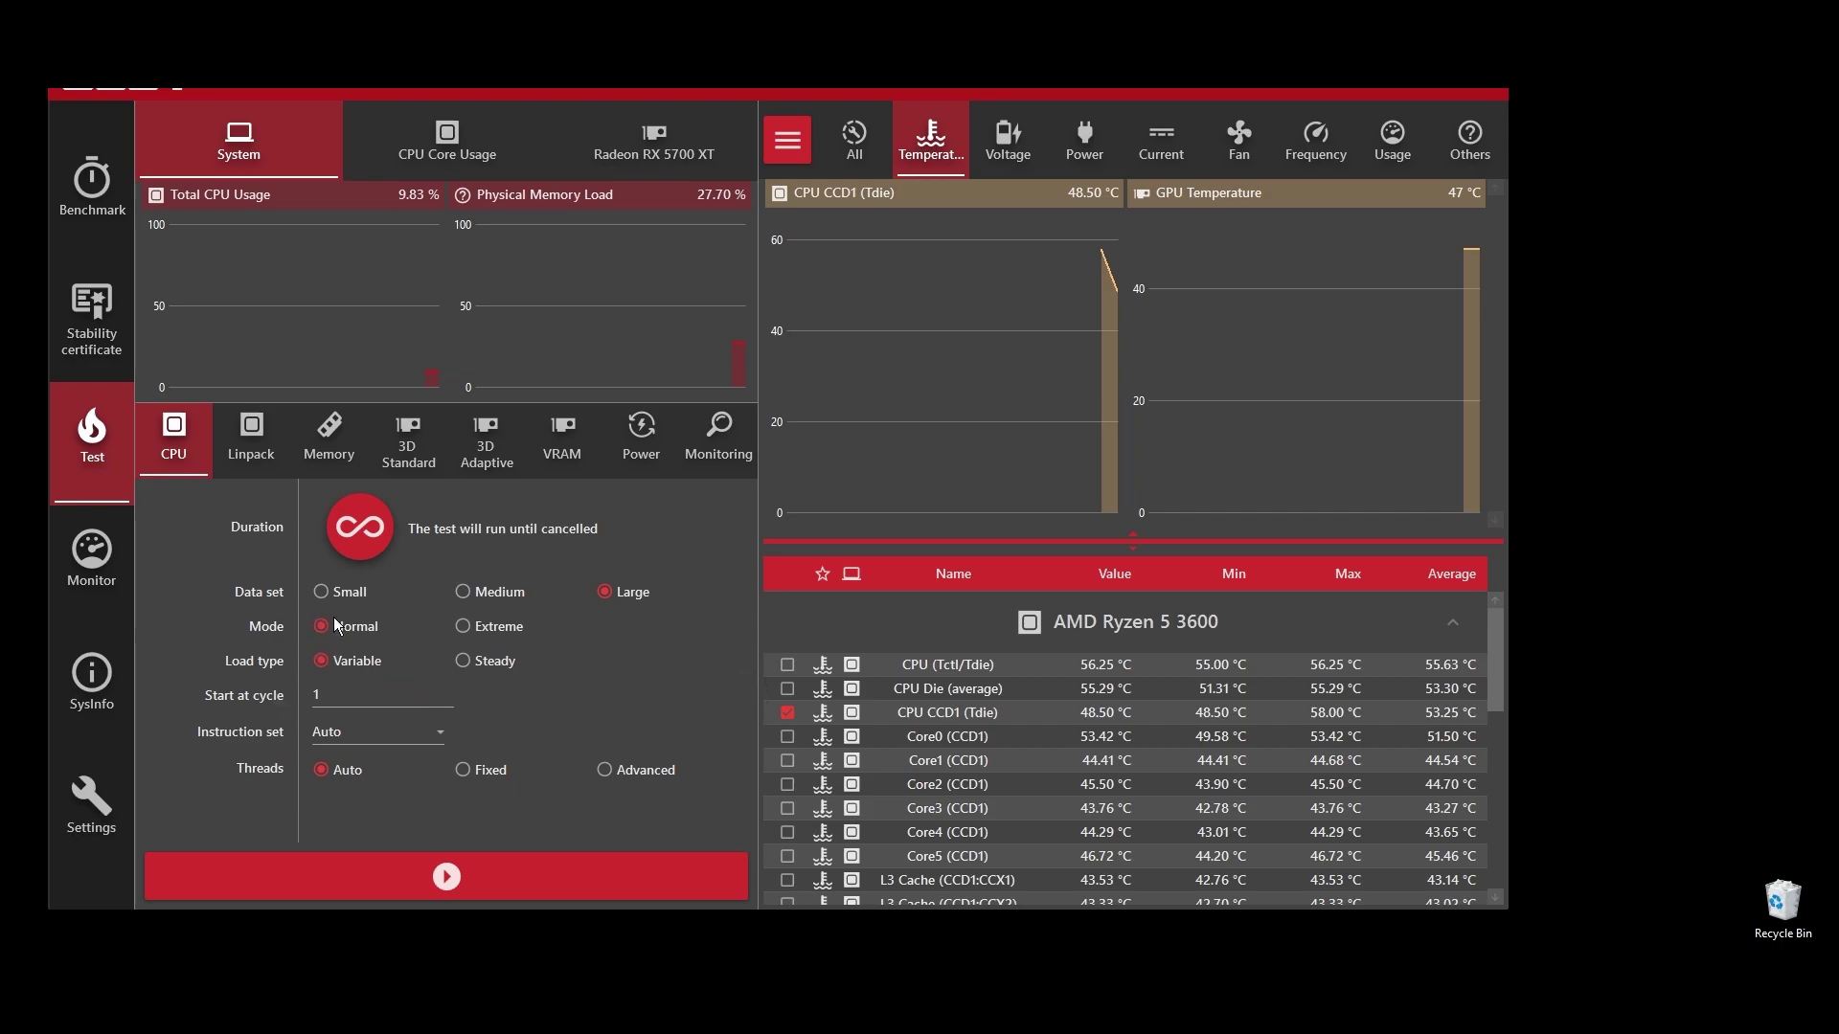
left_click(470, 626)
left_click(468, 663)
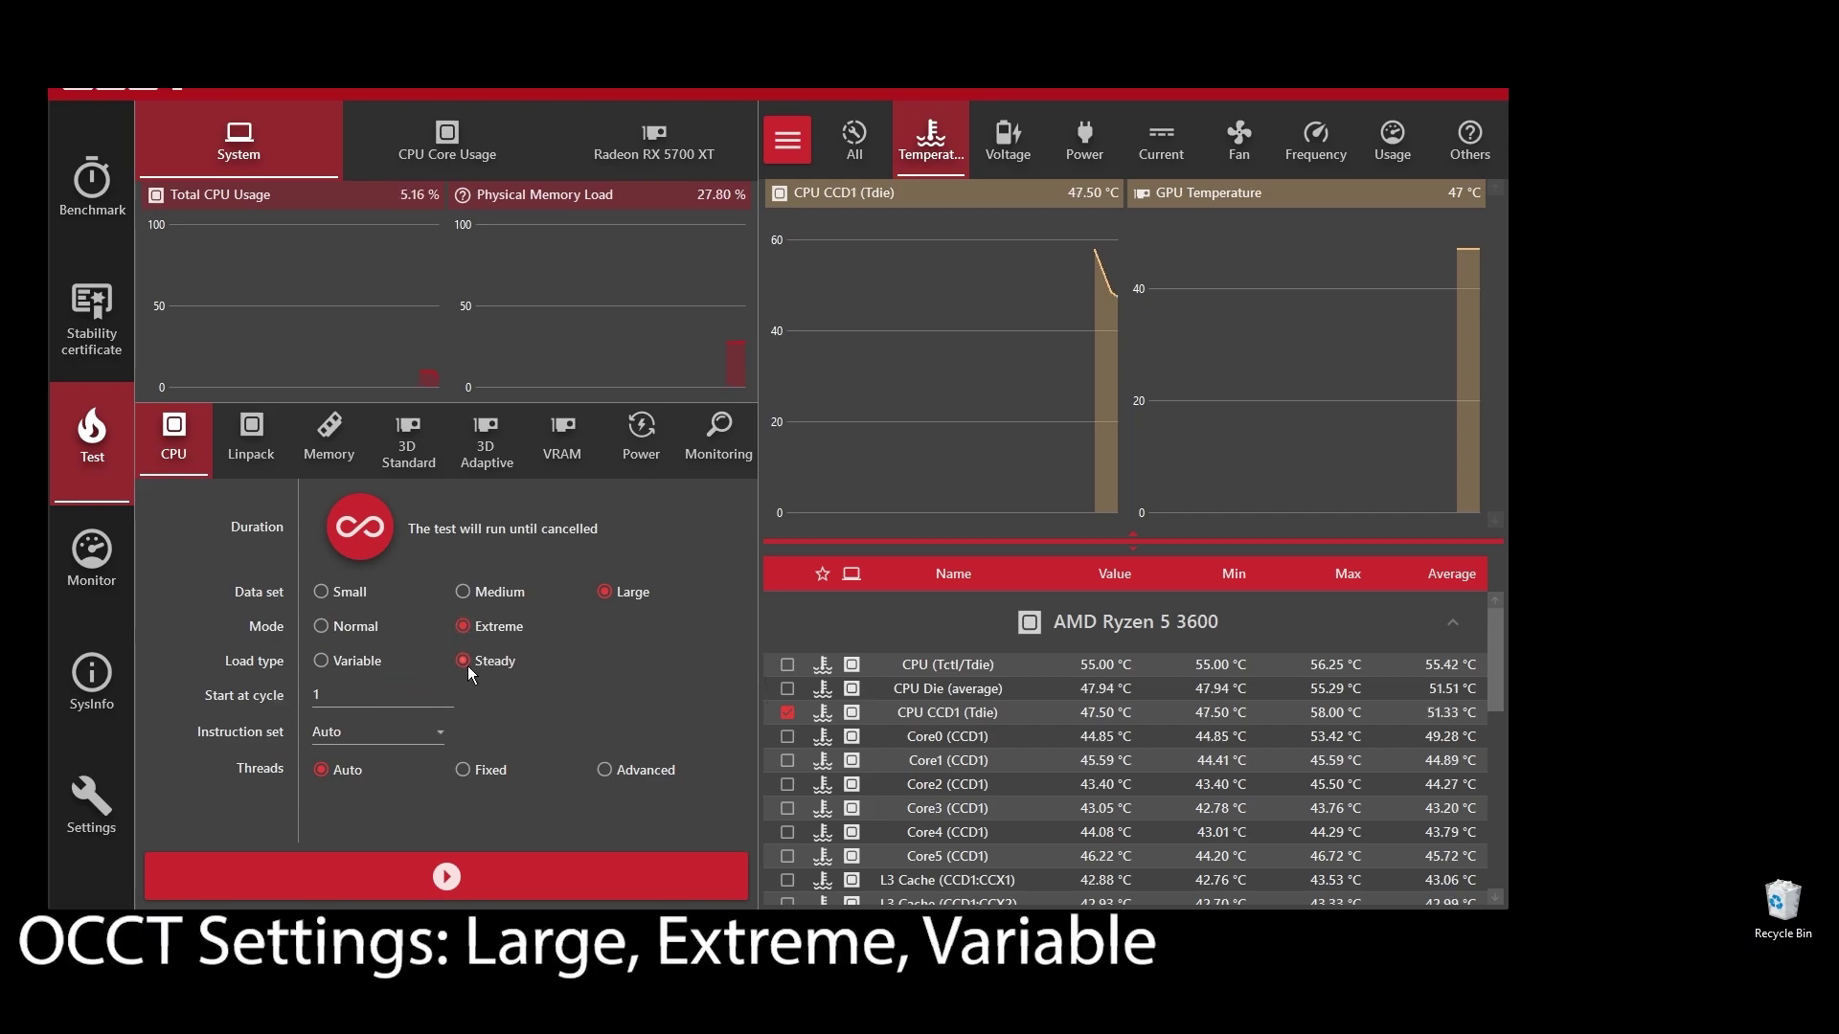
left_click(515, 879)
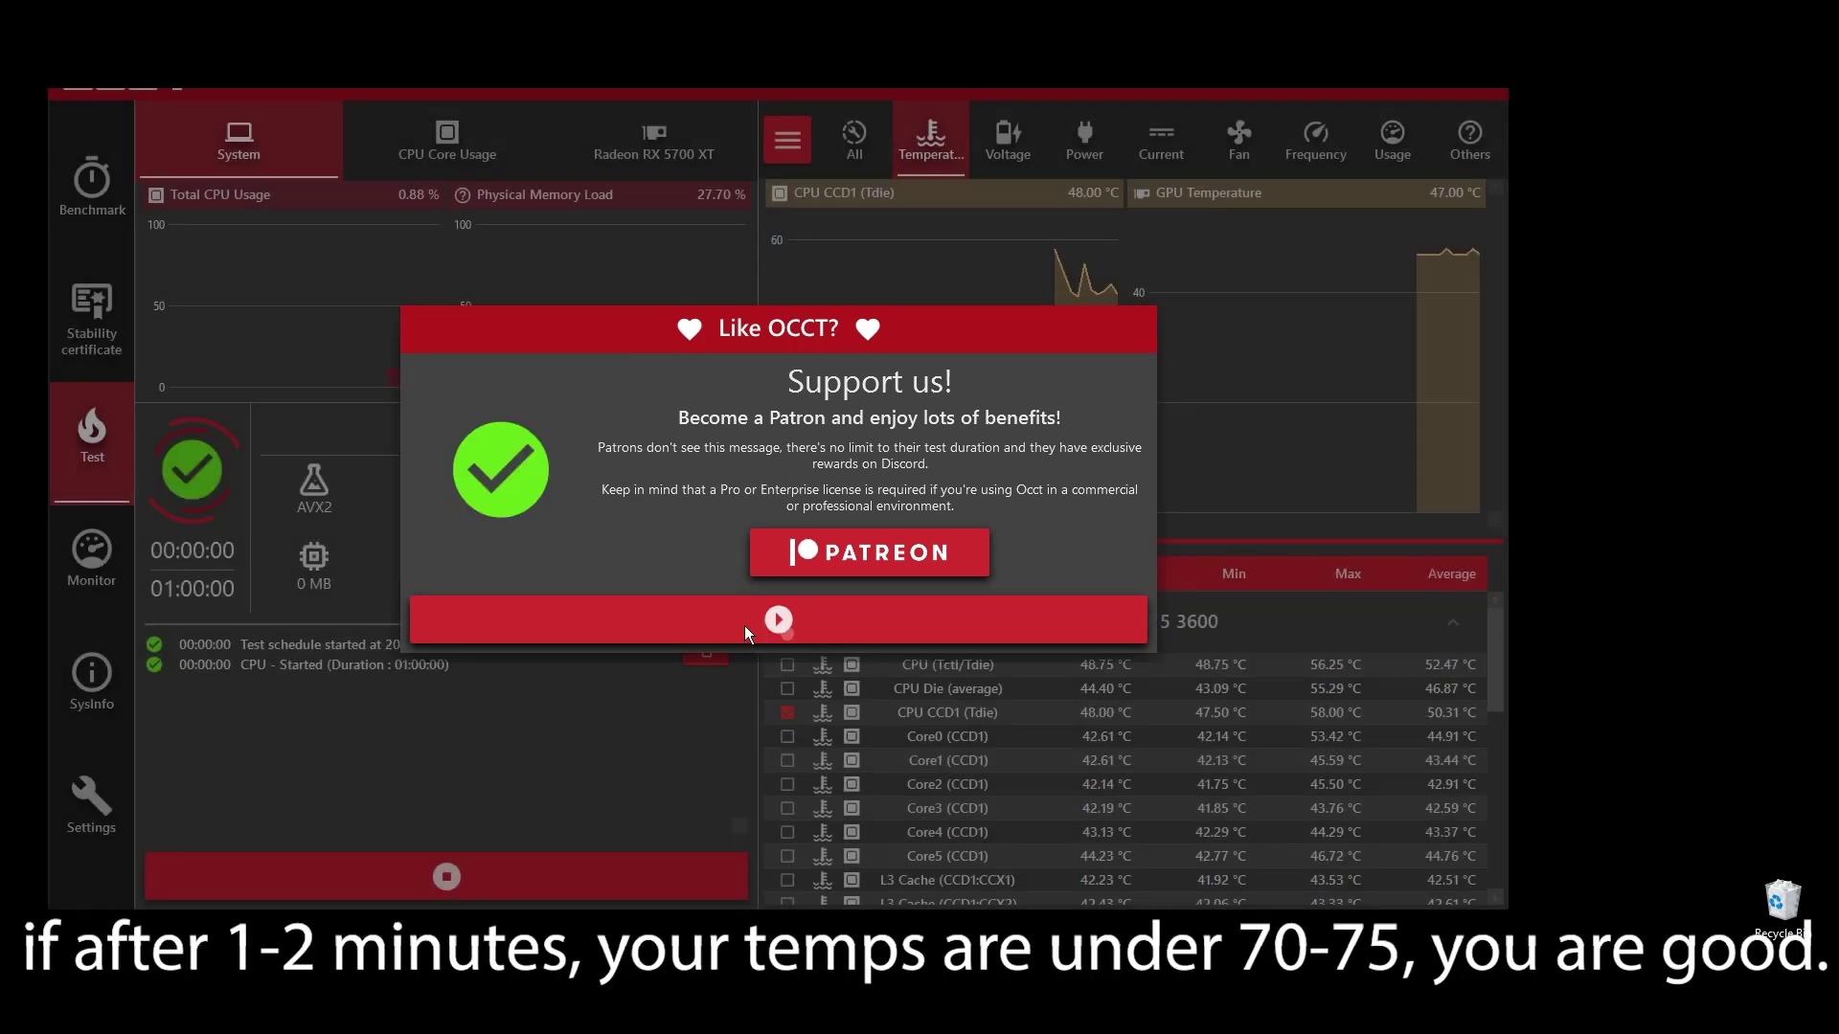
left_click(744, 625)
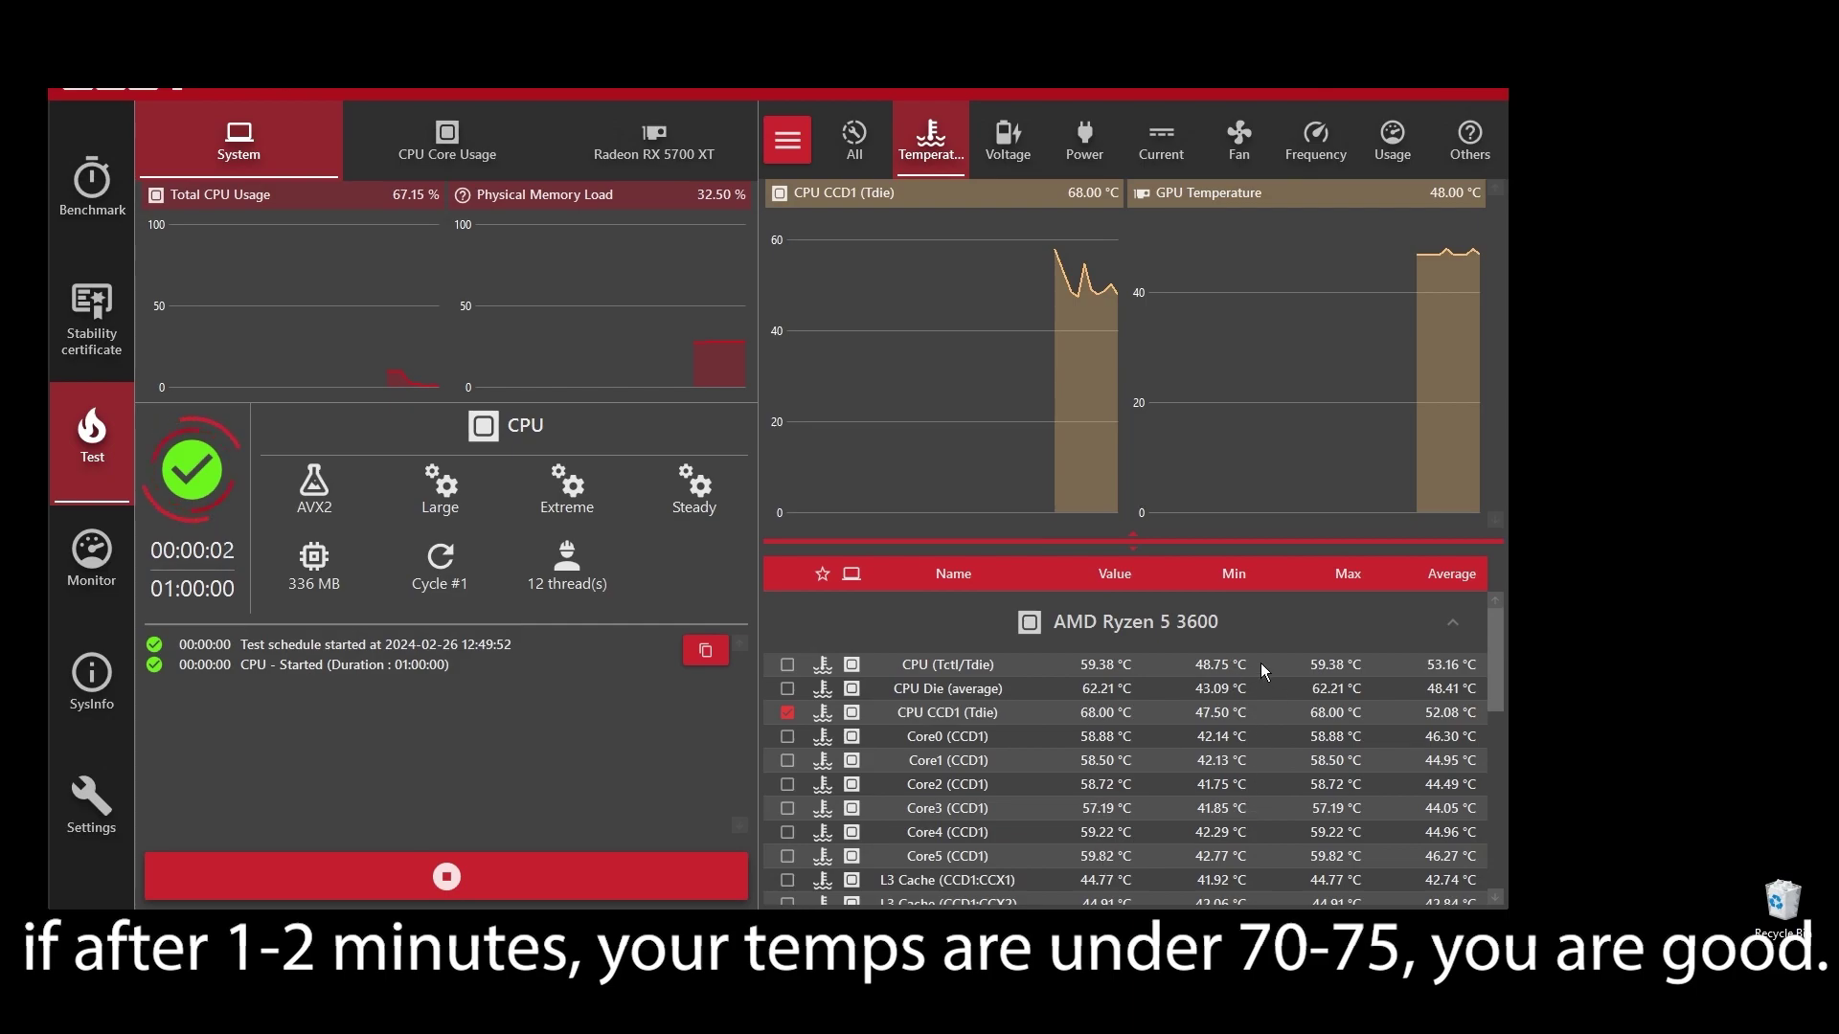
Check the CPU frequencies and temperatures under load, and end the session by stopping the test and closing OCCT
left_click(1315, 140)
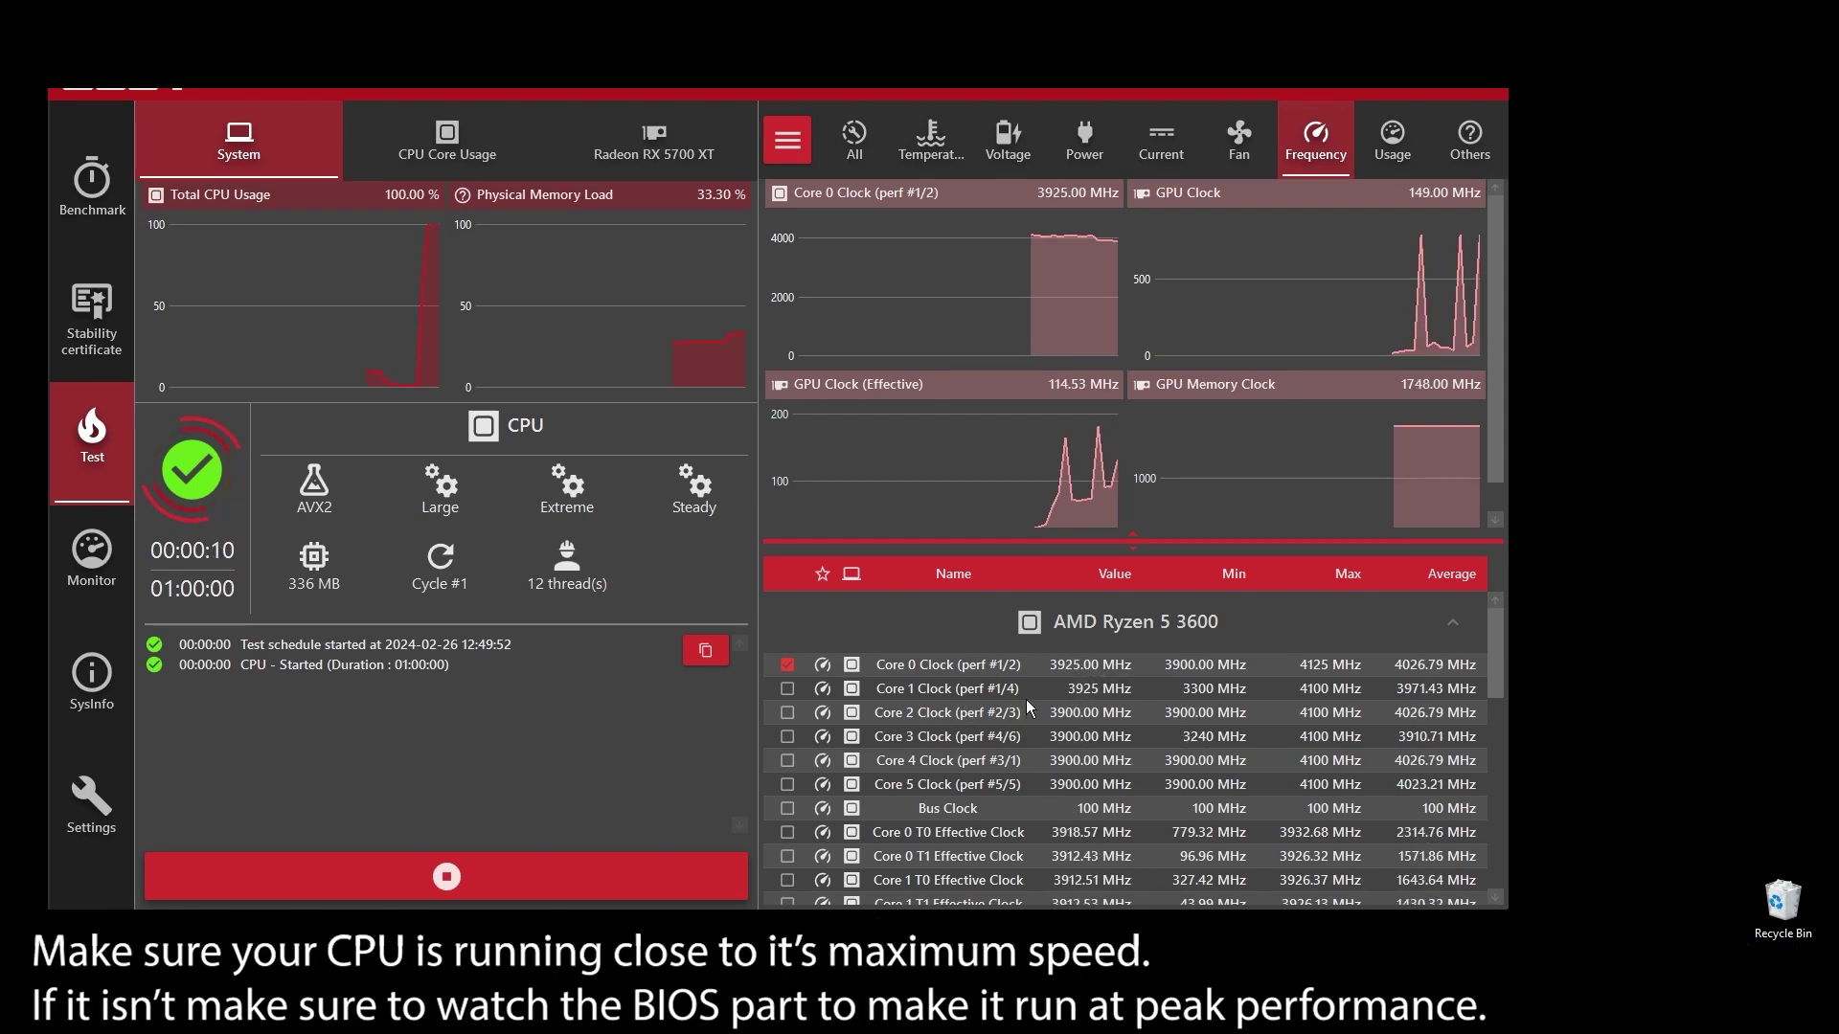
left_click(939, 141)
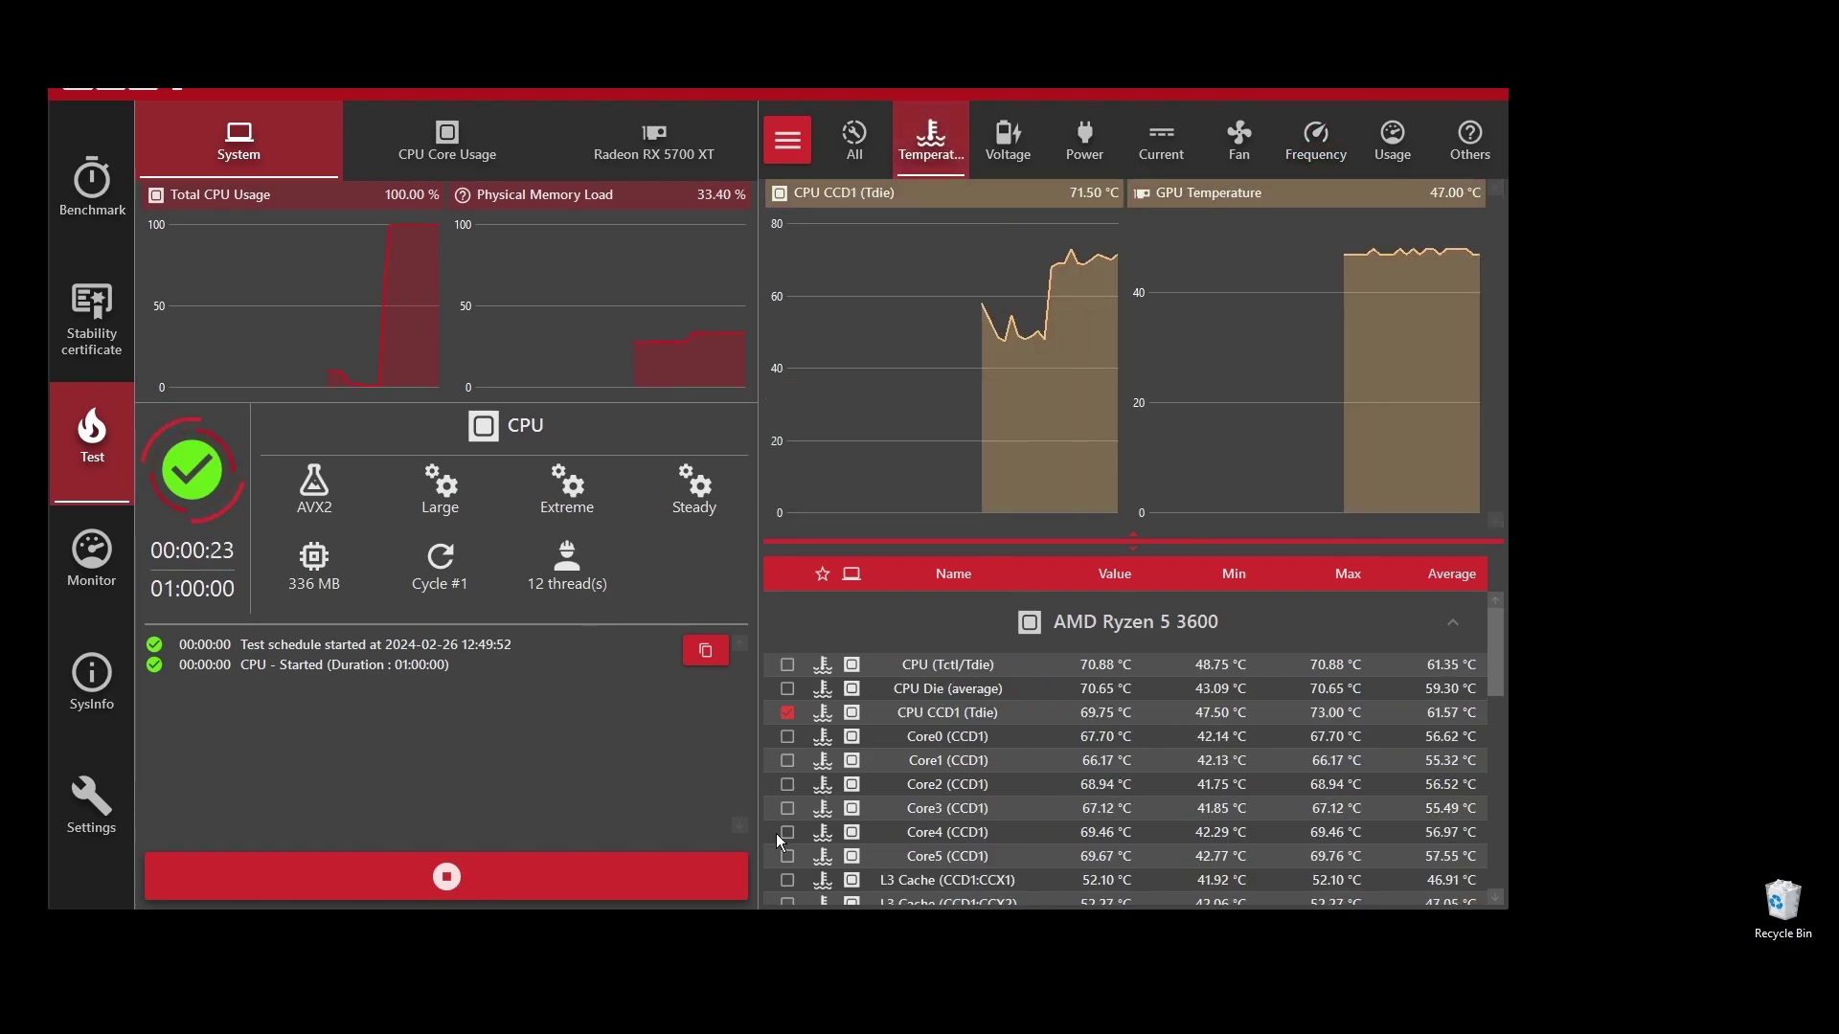
left_click(691, 877)
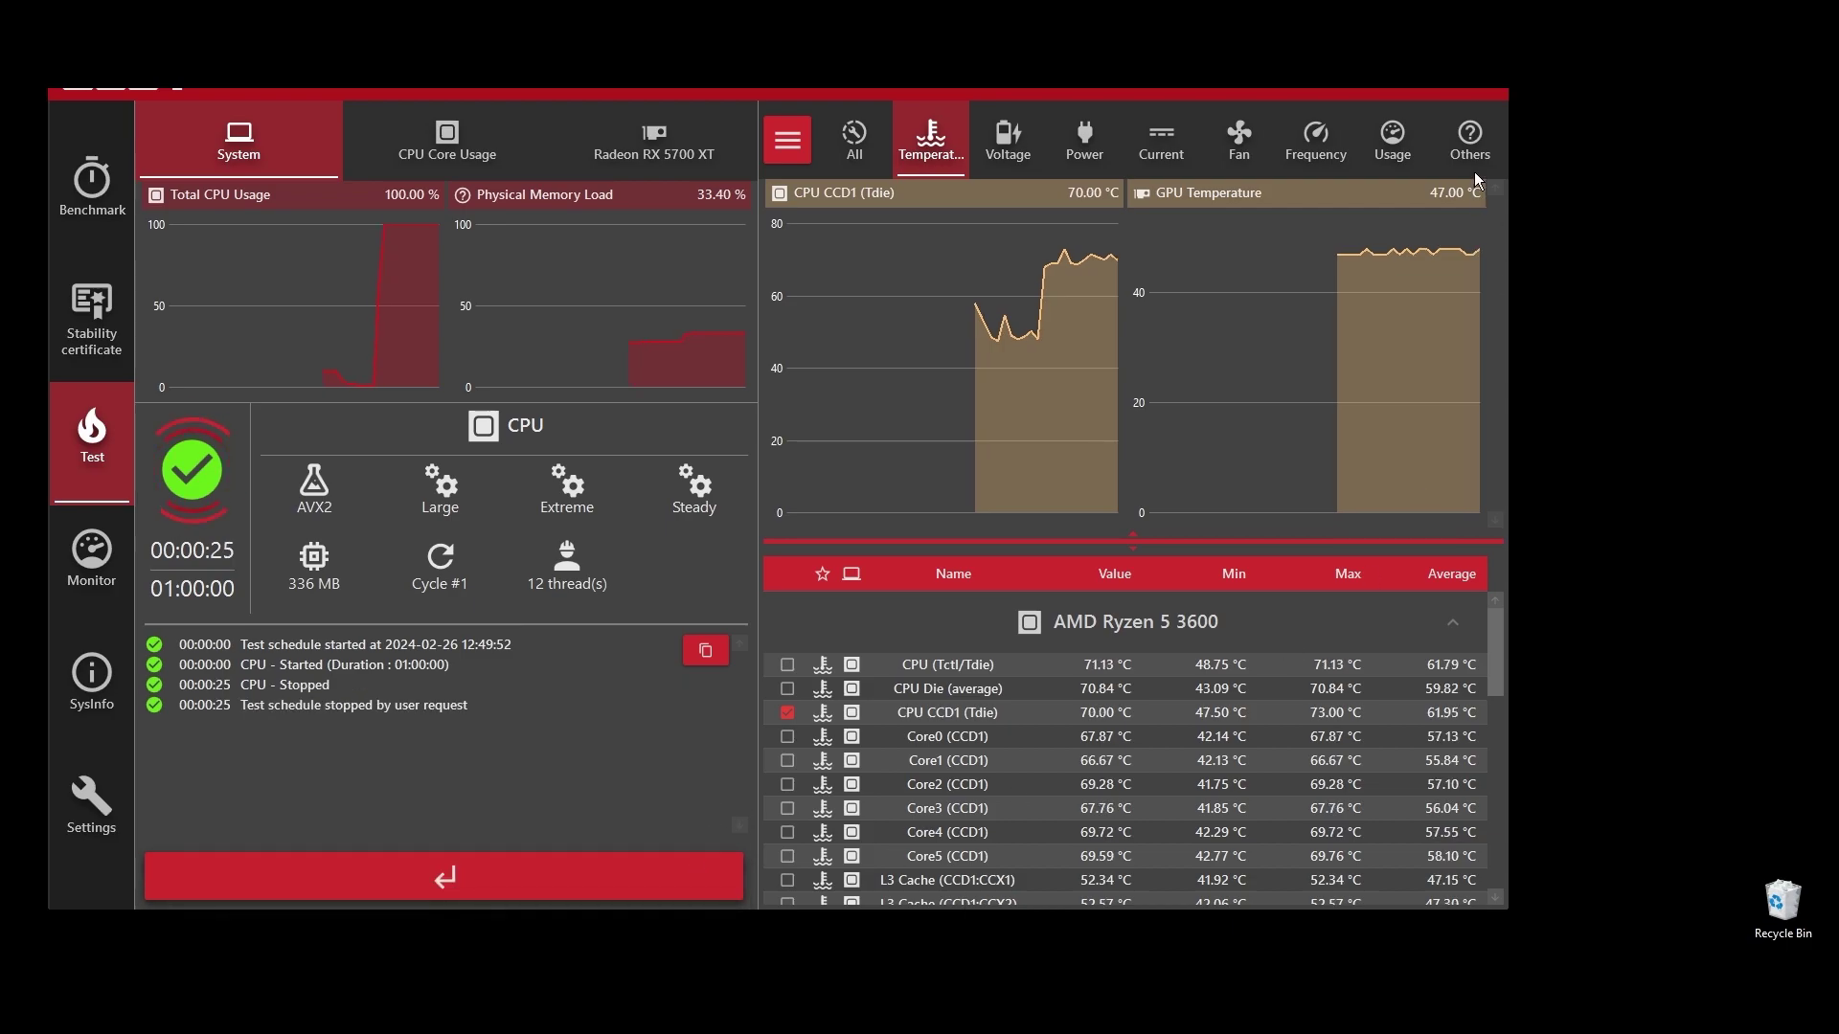
left_click(1482, 91)
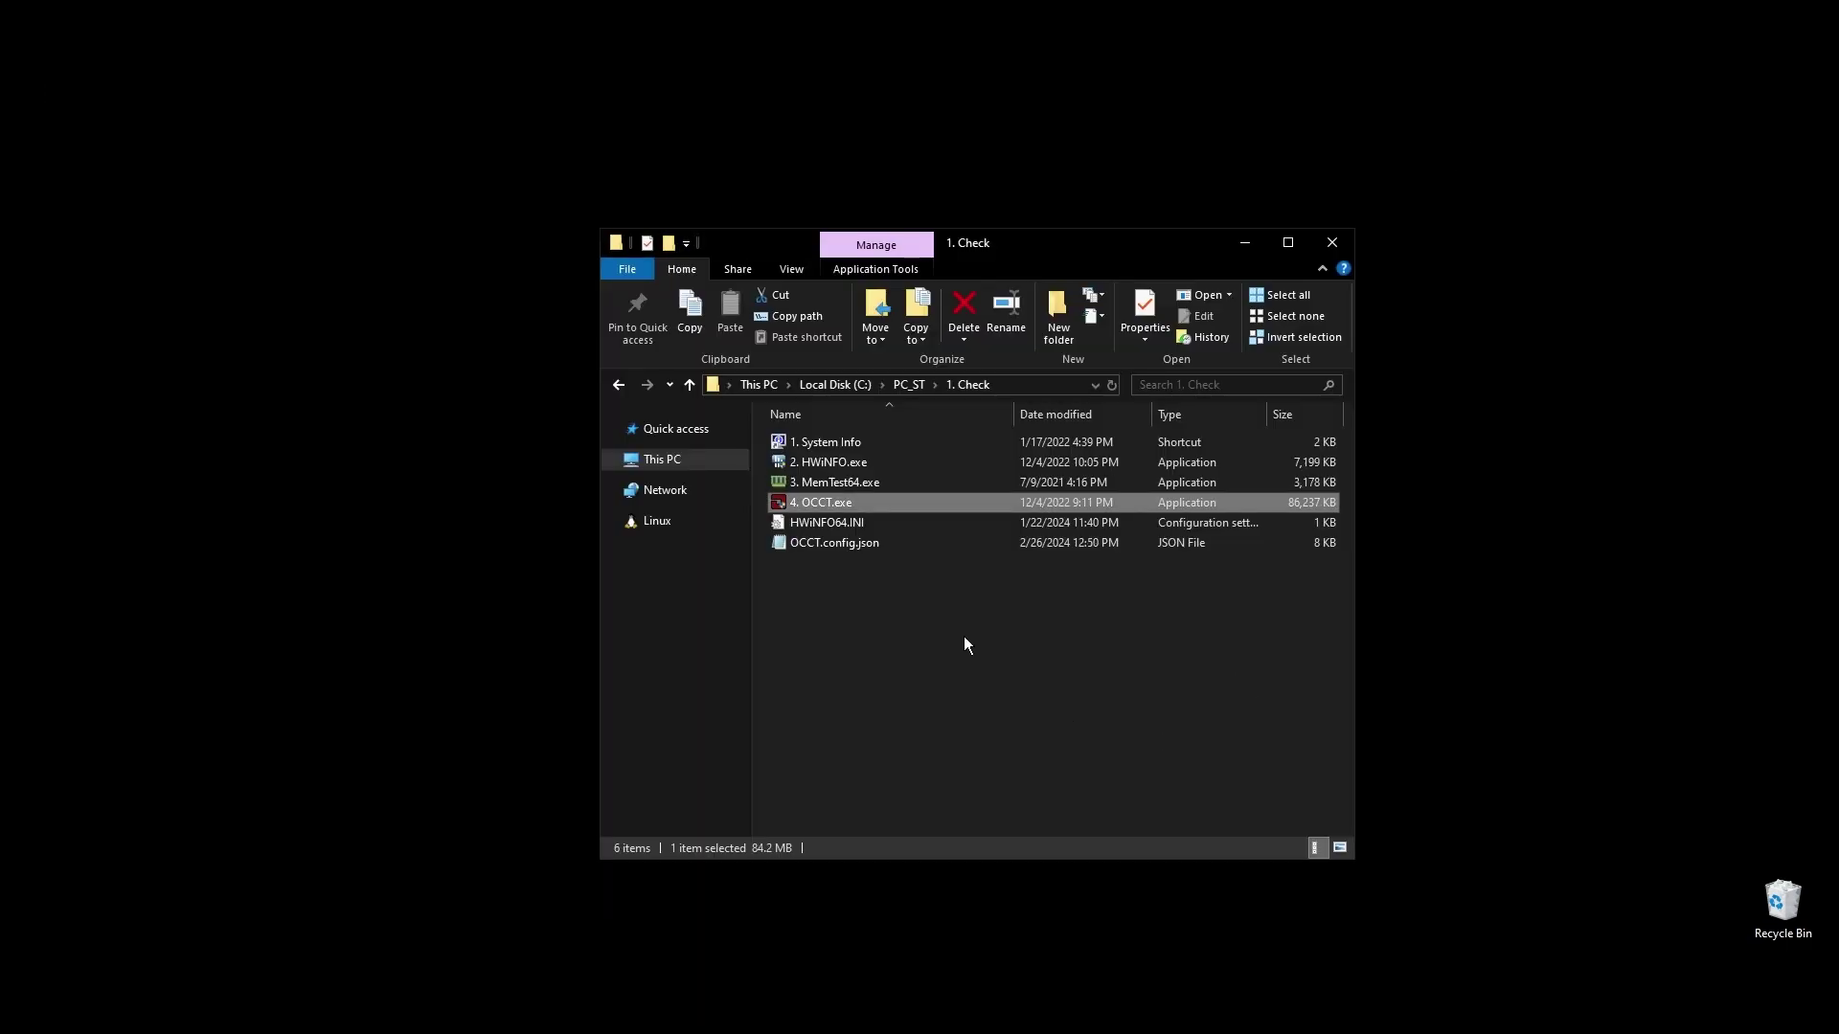
Run 1. Dx Web Setup.exe from the 2. Install folder and start the DirectX installation without the Bing Bar
left_click(618, 385)
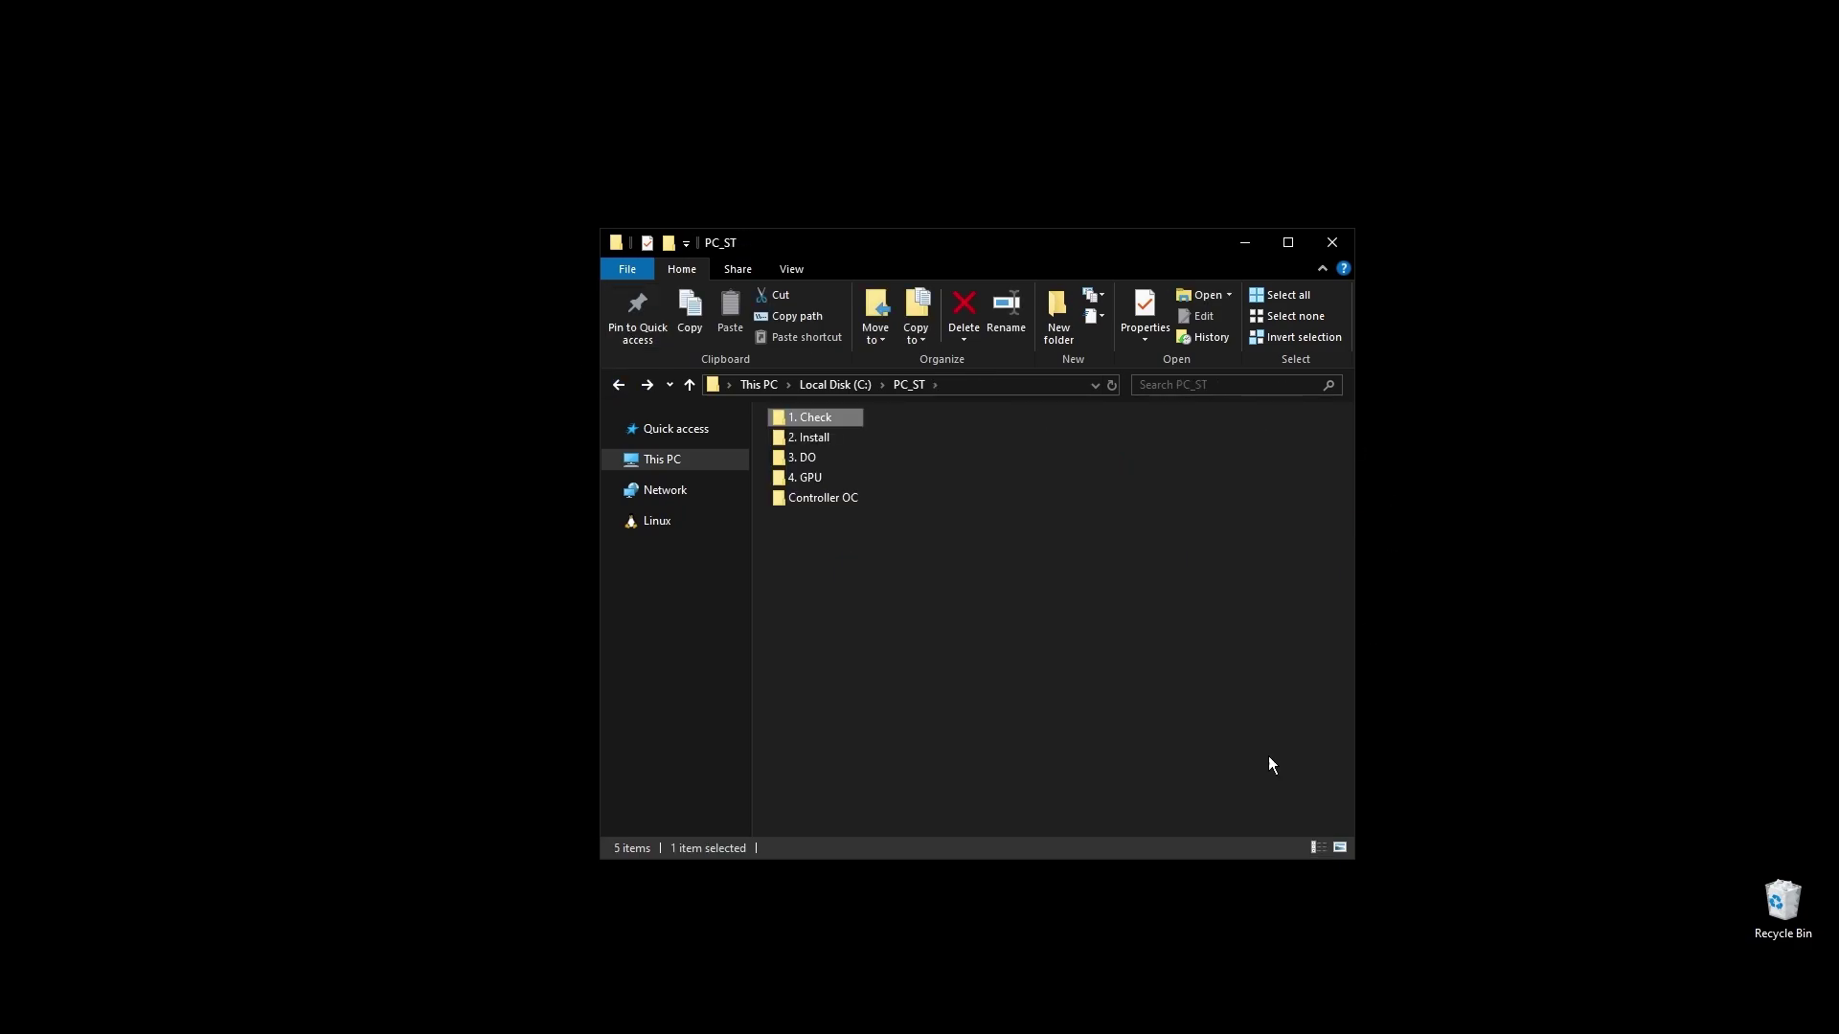
double_click(814, 440)
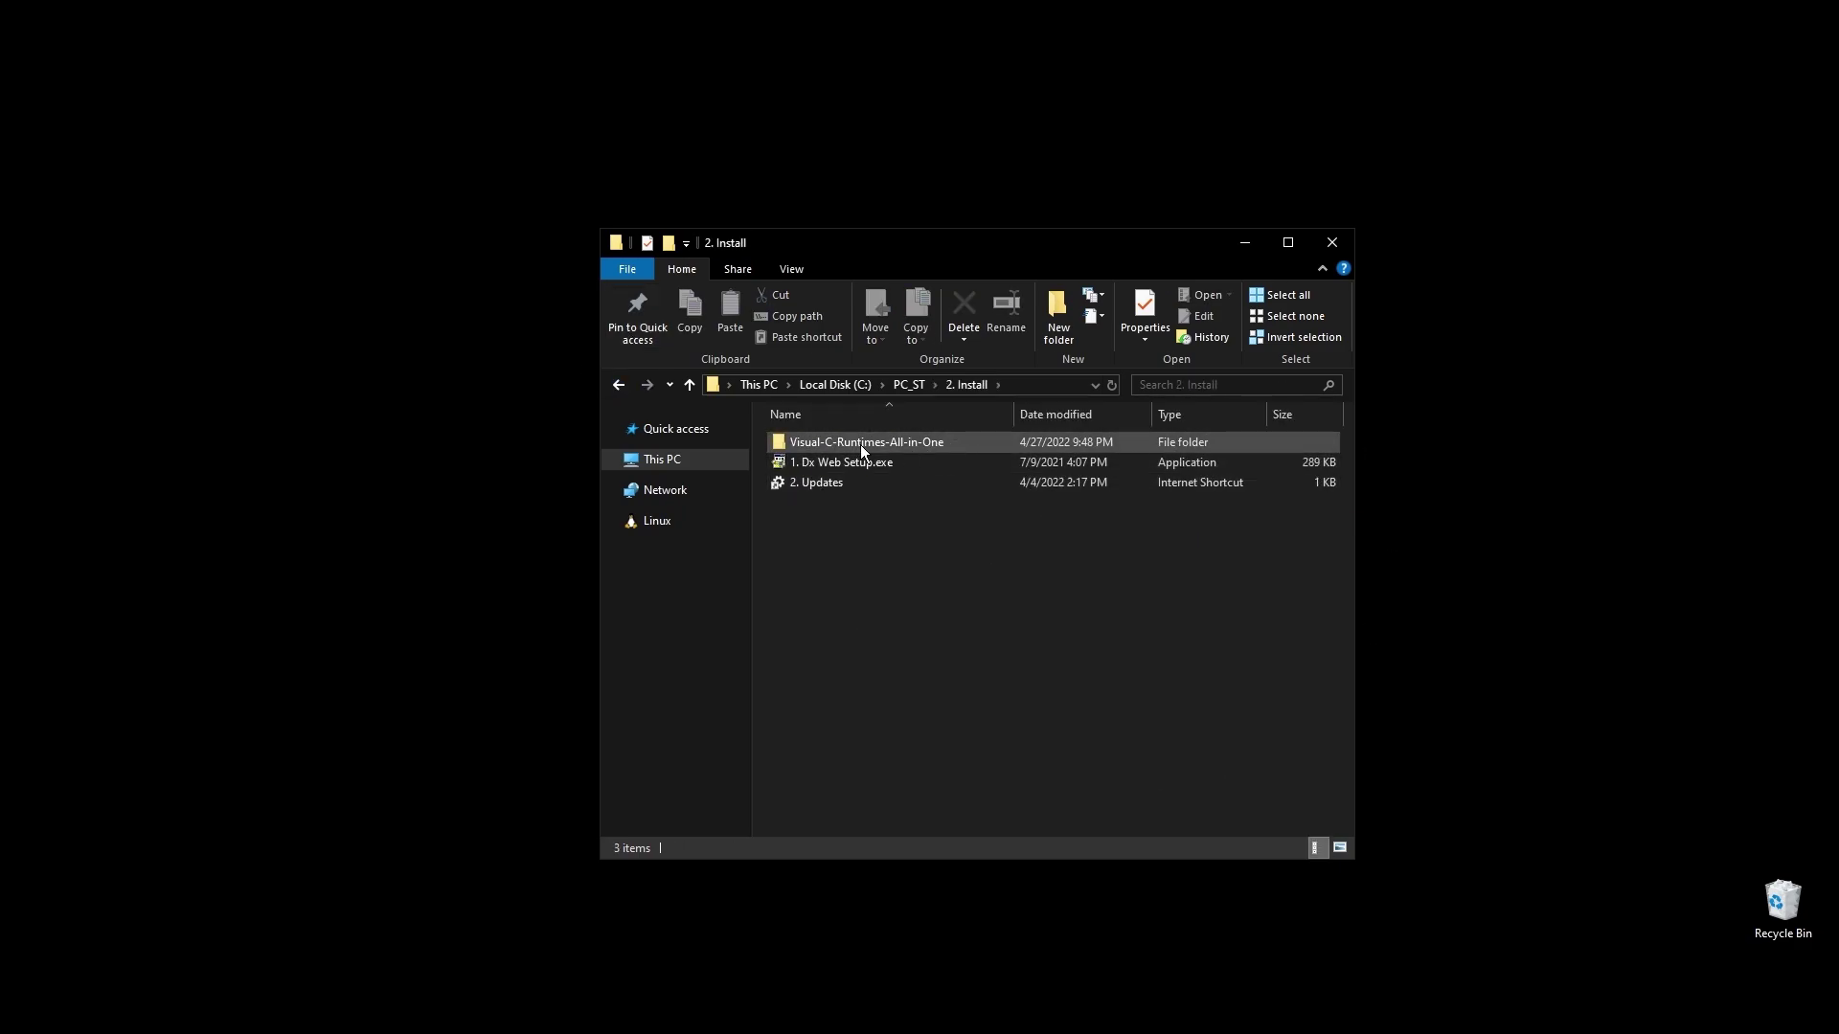
left_click(852, 462)
double_click(852, 461)
left_click(454, 475)
left_click(561, 546)
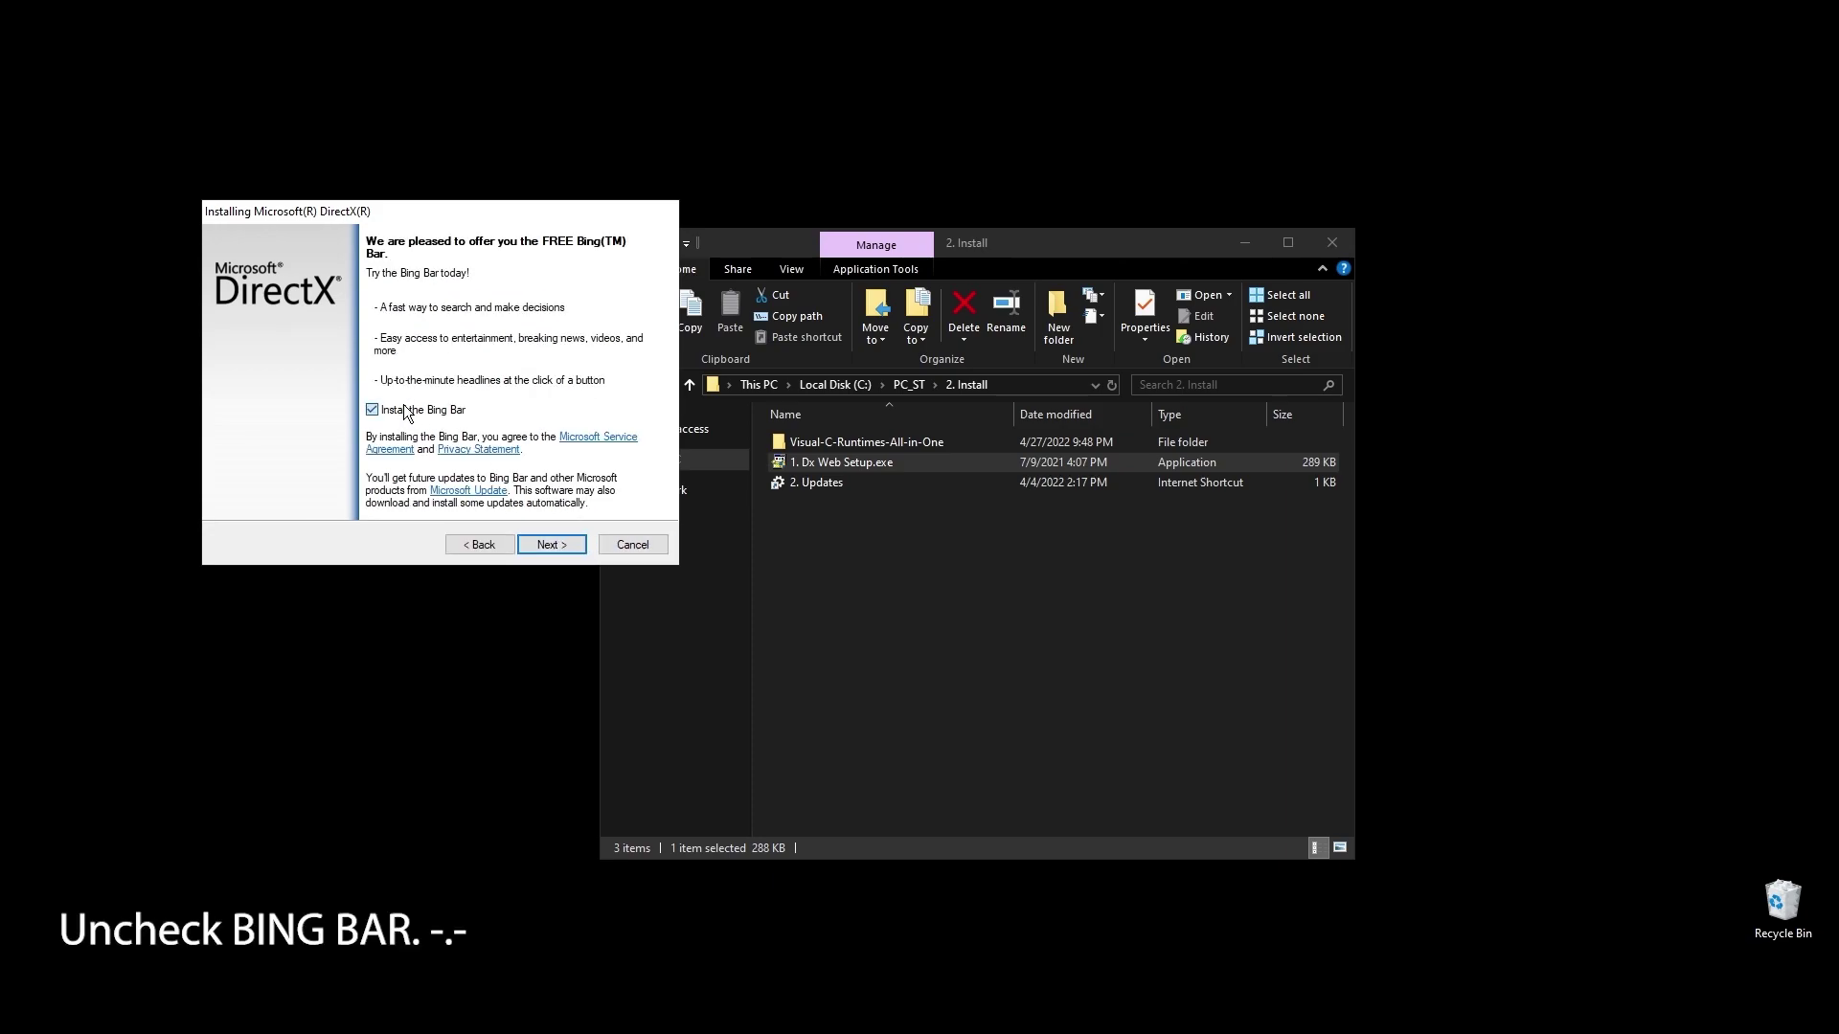
left_click(532, 551)
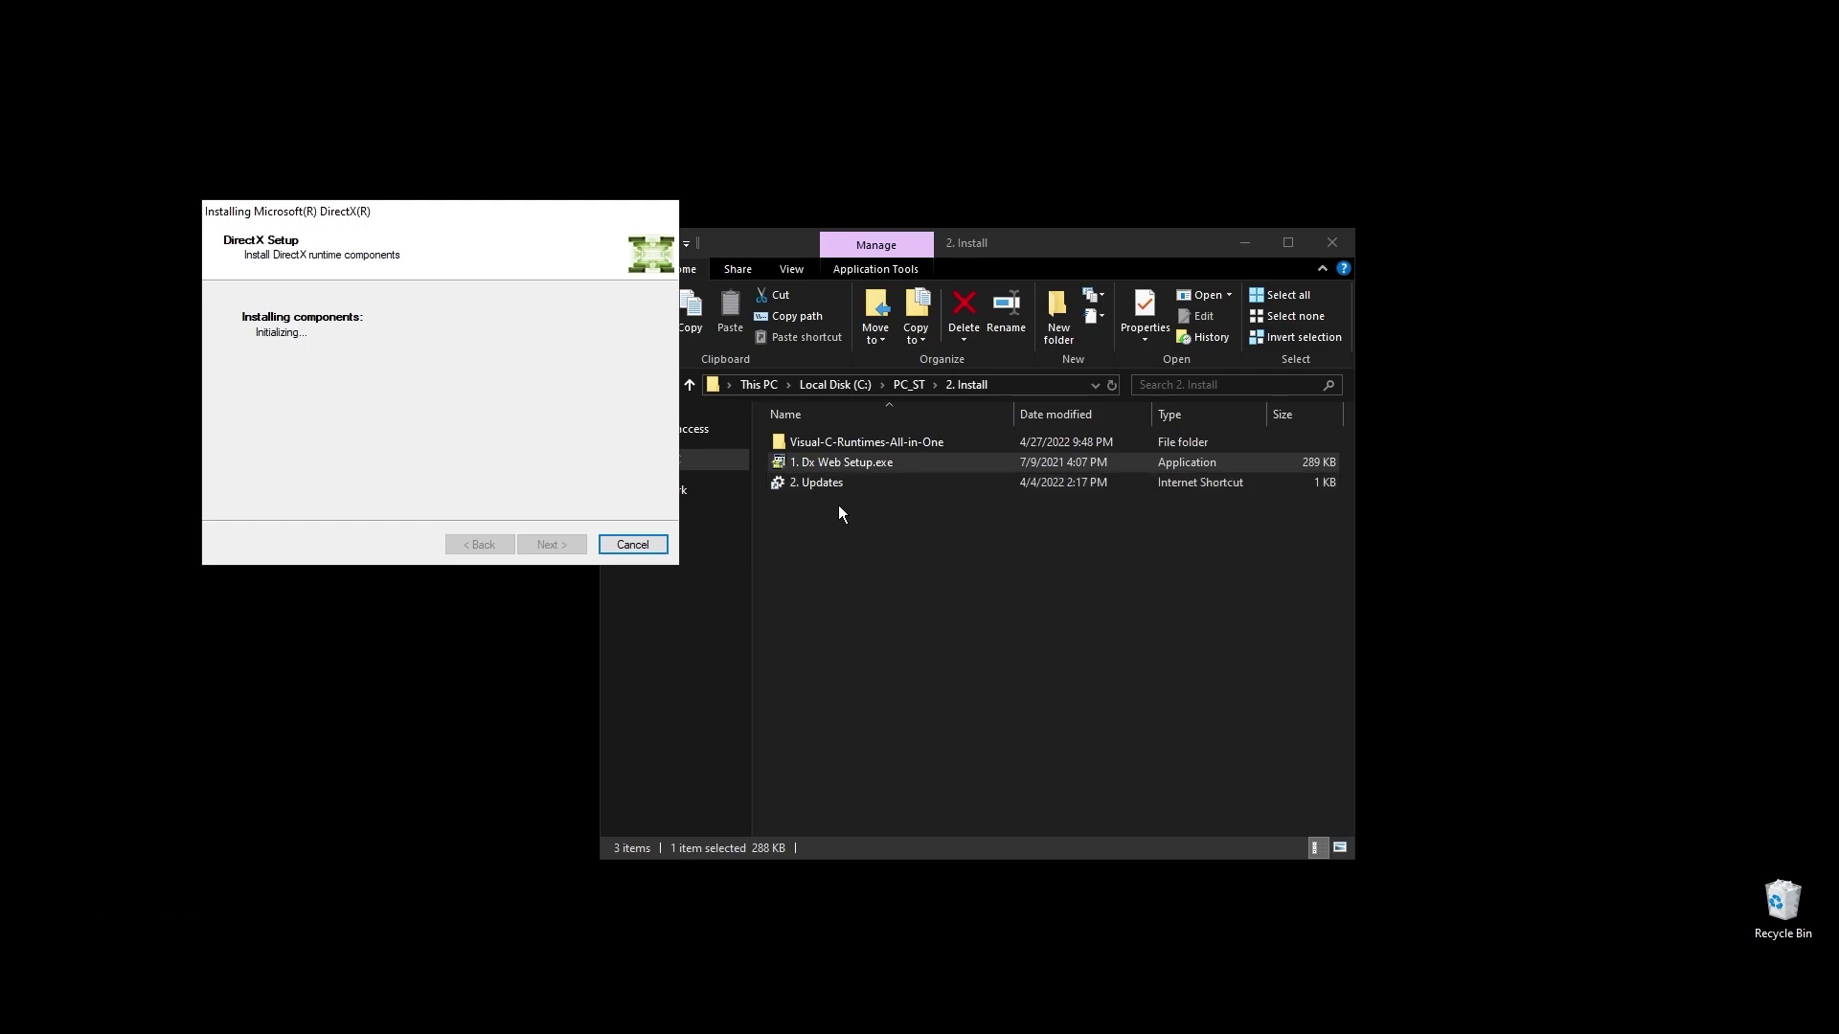
Open the 2. Updates shortcut and resume Windows updates, and close the DirectX setup wizard
double_click(811, 478)
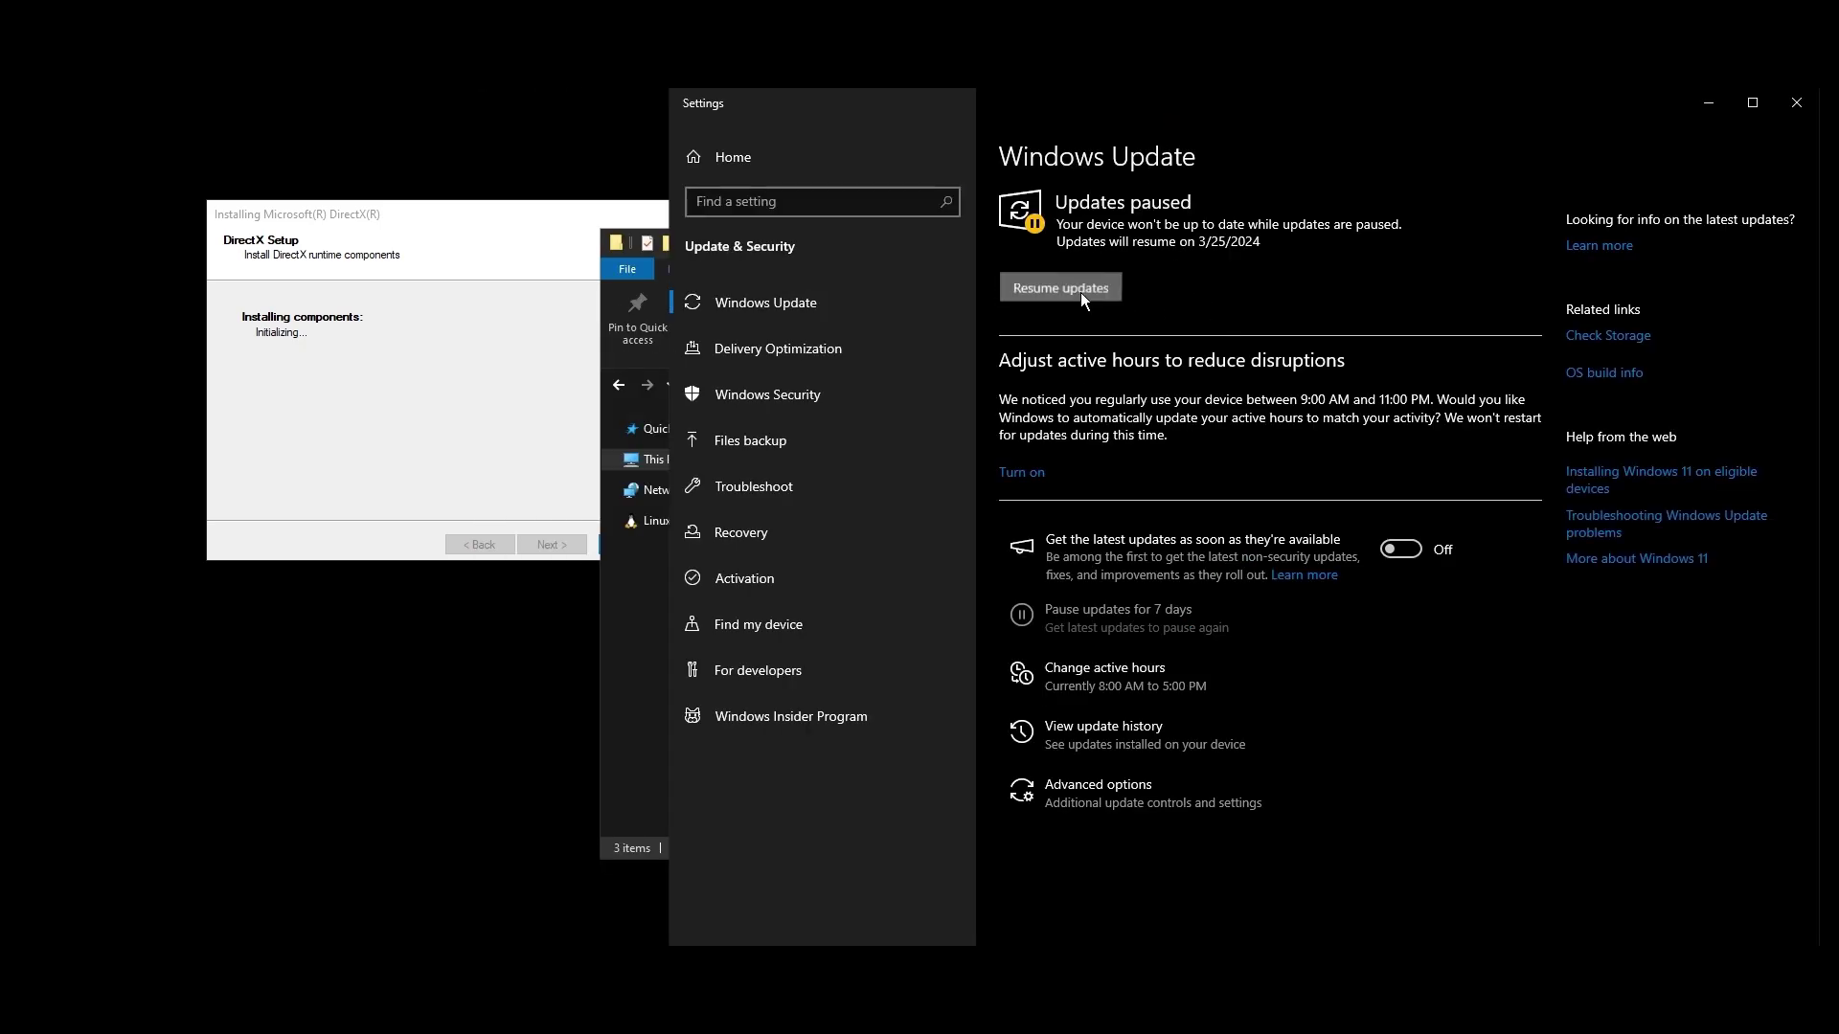
left_click(1080, 292)
left_click(566, 498)
left_click(573, 551)
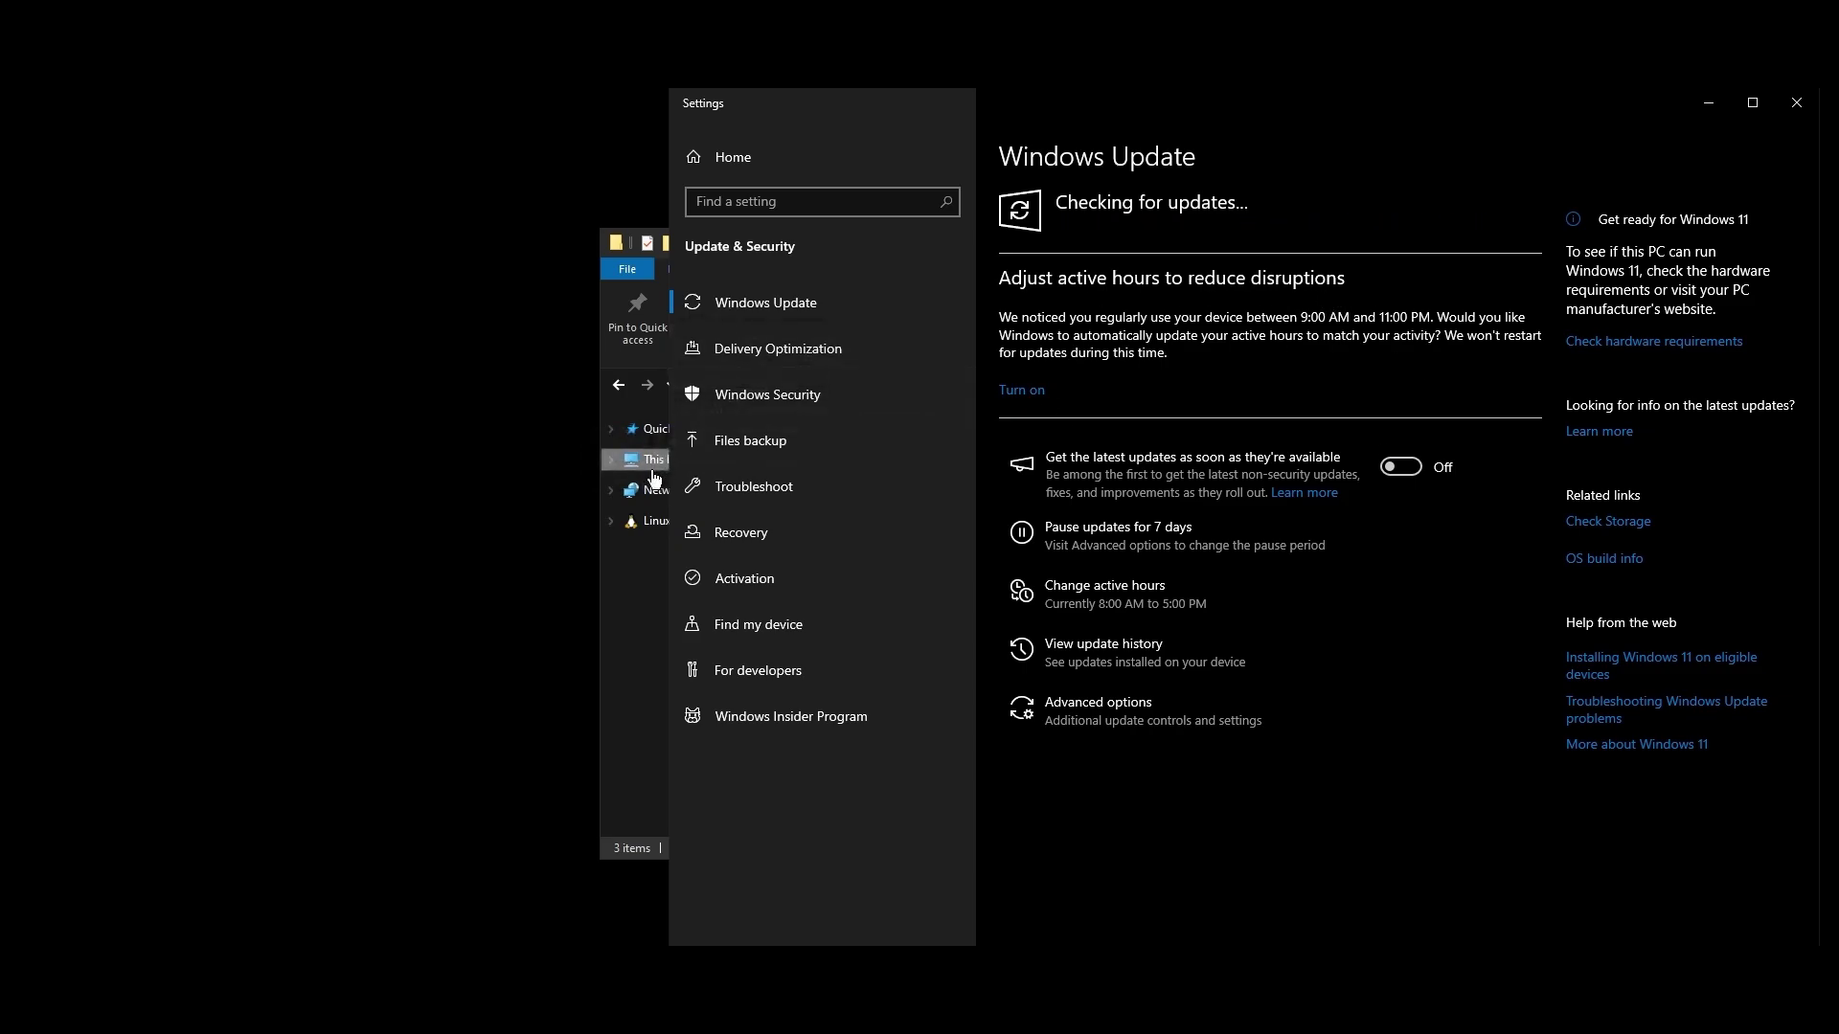
Narrow the Windows Update settings window and arrange it side by side with the File Explorer window
left_click_drag(670, 459, 1271, 458)
left_click_drag(1007, 247, 552, 238)
left_click_drag(1376, 104, 1208, 113)
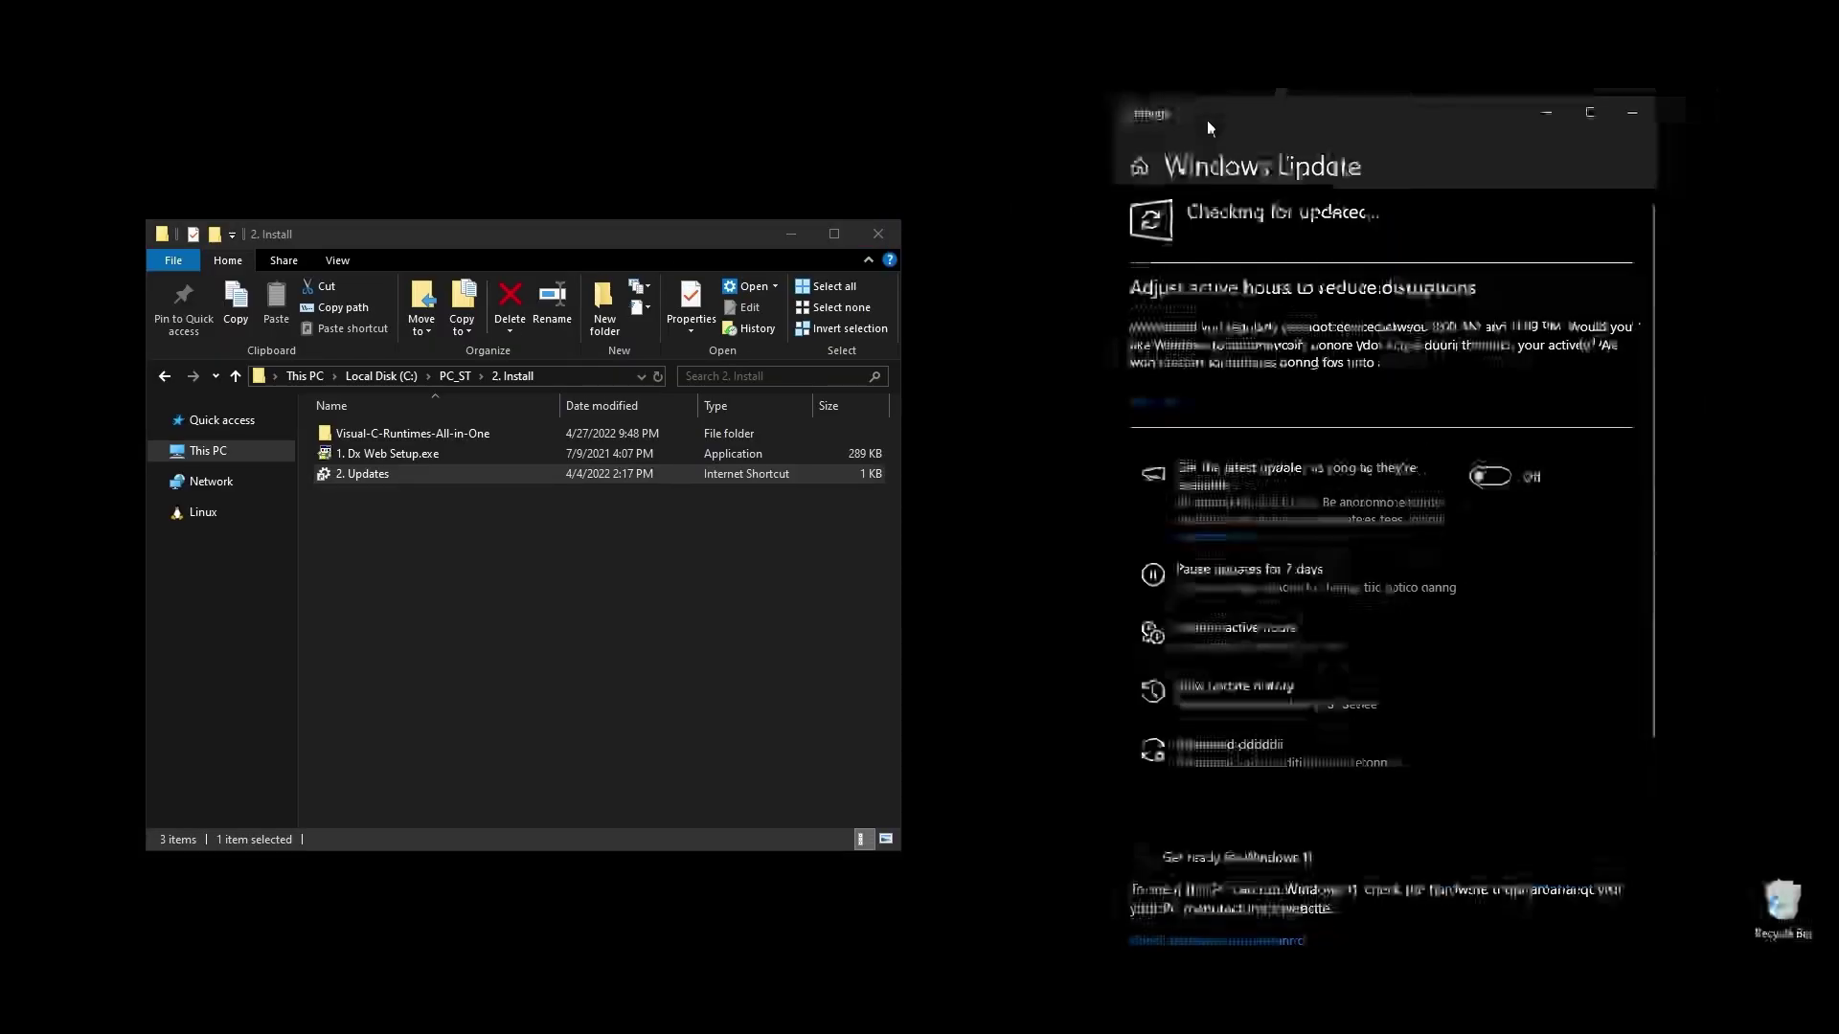
Run install_all.bat from the Visual-C-Runtimes-All-in-One folder
double_click(439, 431)
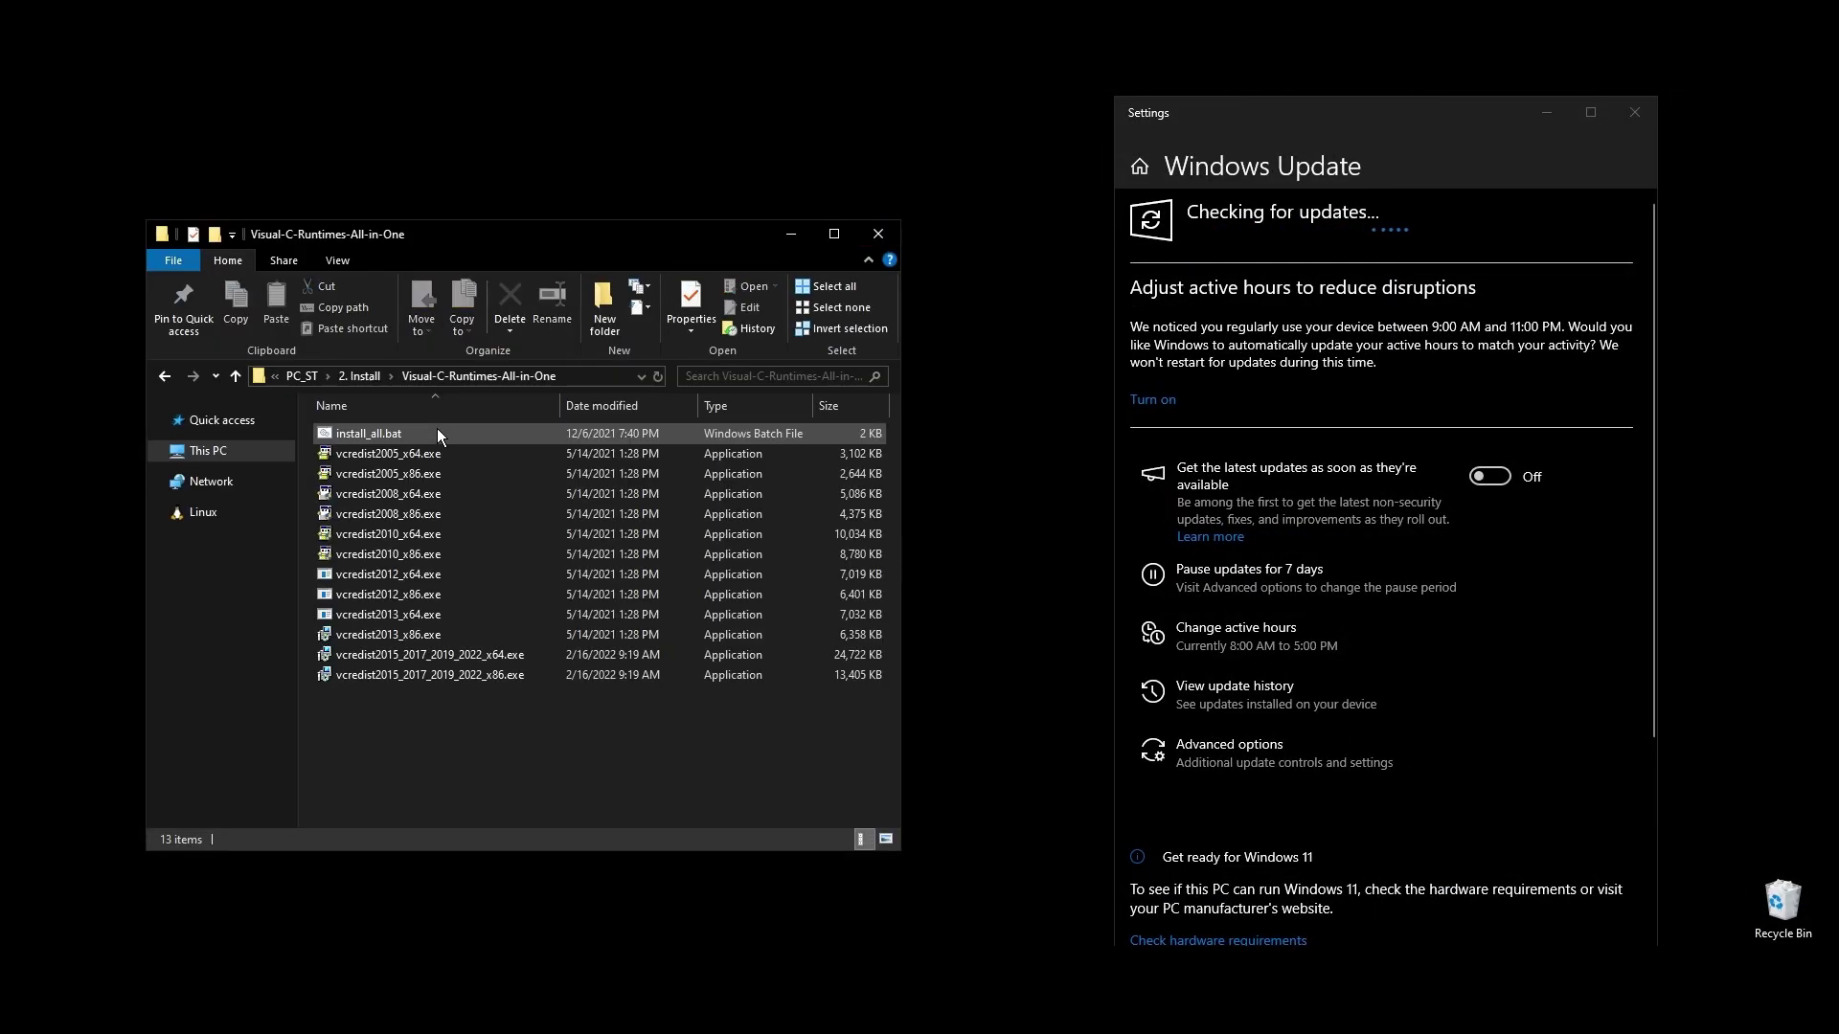
right_click(351, 440)
left_click(446, 518)
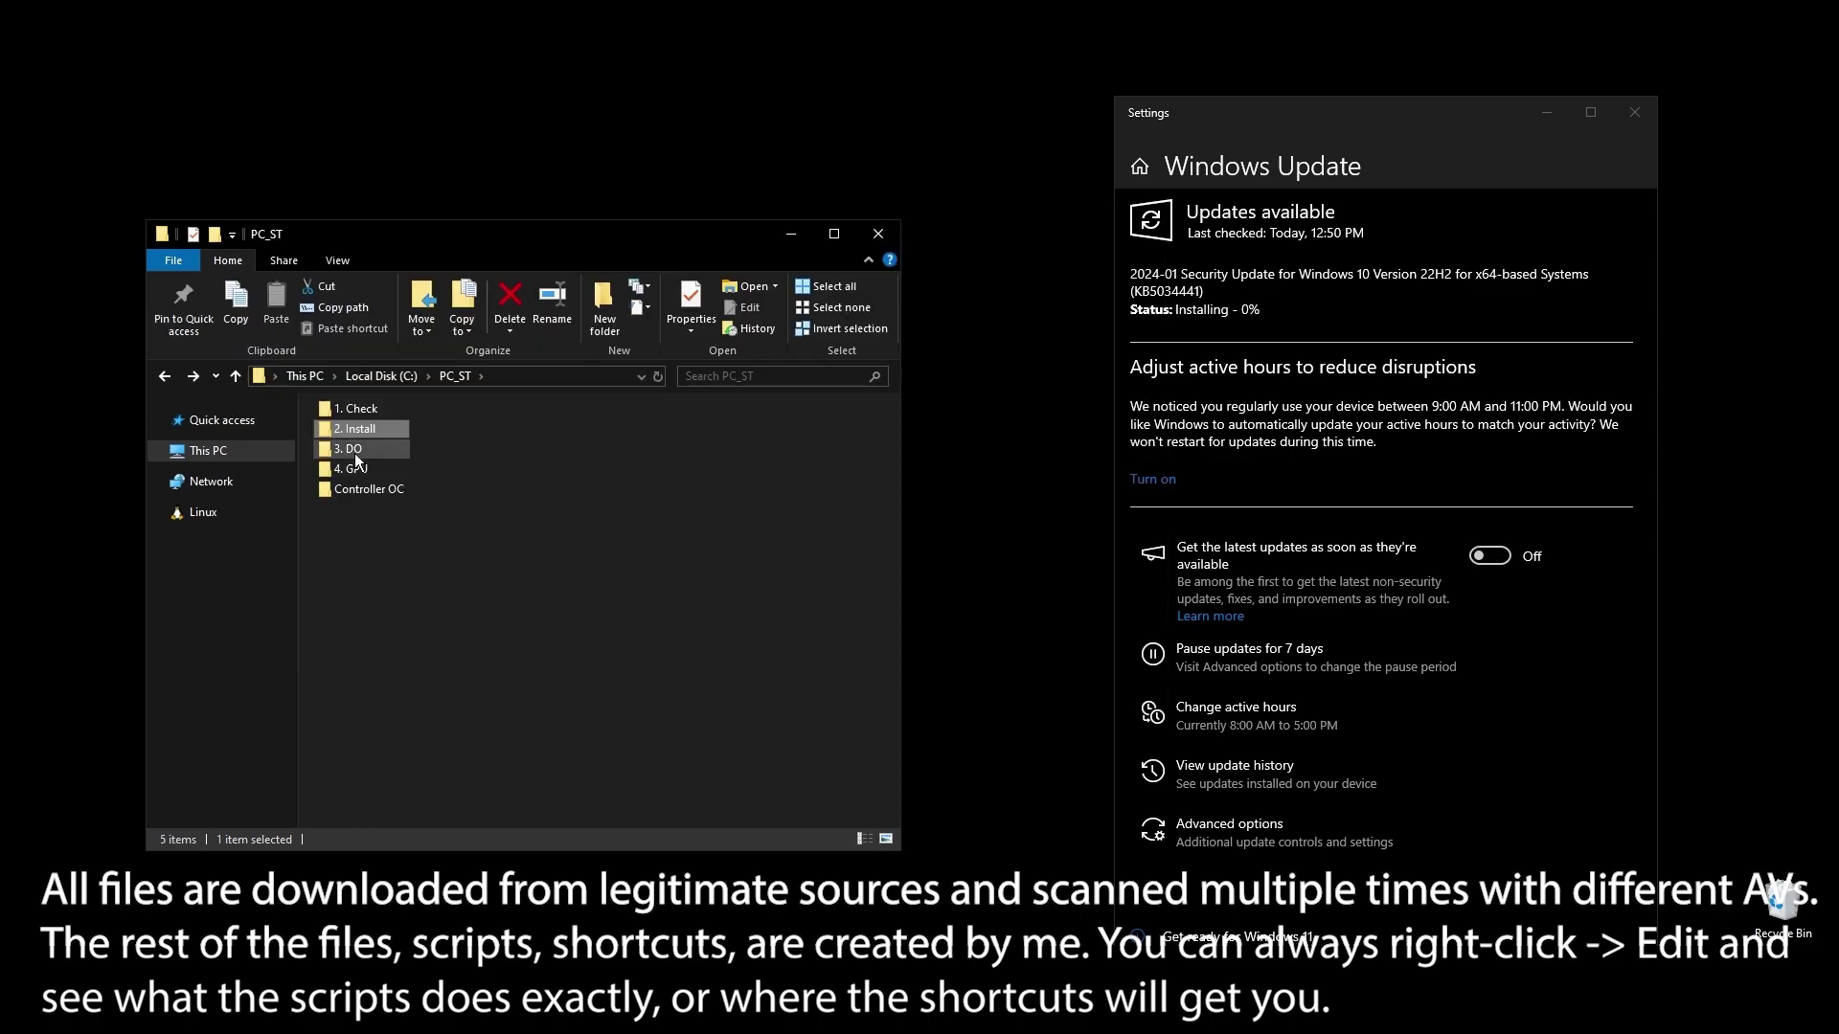
Open the 3. DO folder in PC_ST and run the 2. PP.cmd power plan script to completion
double_click(352, 449)
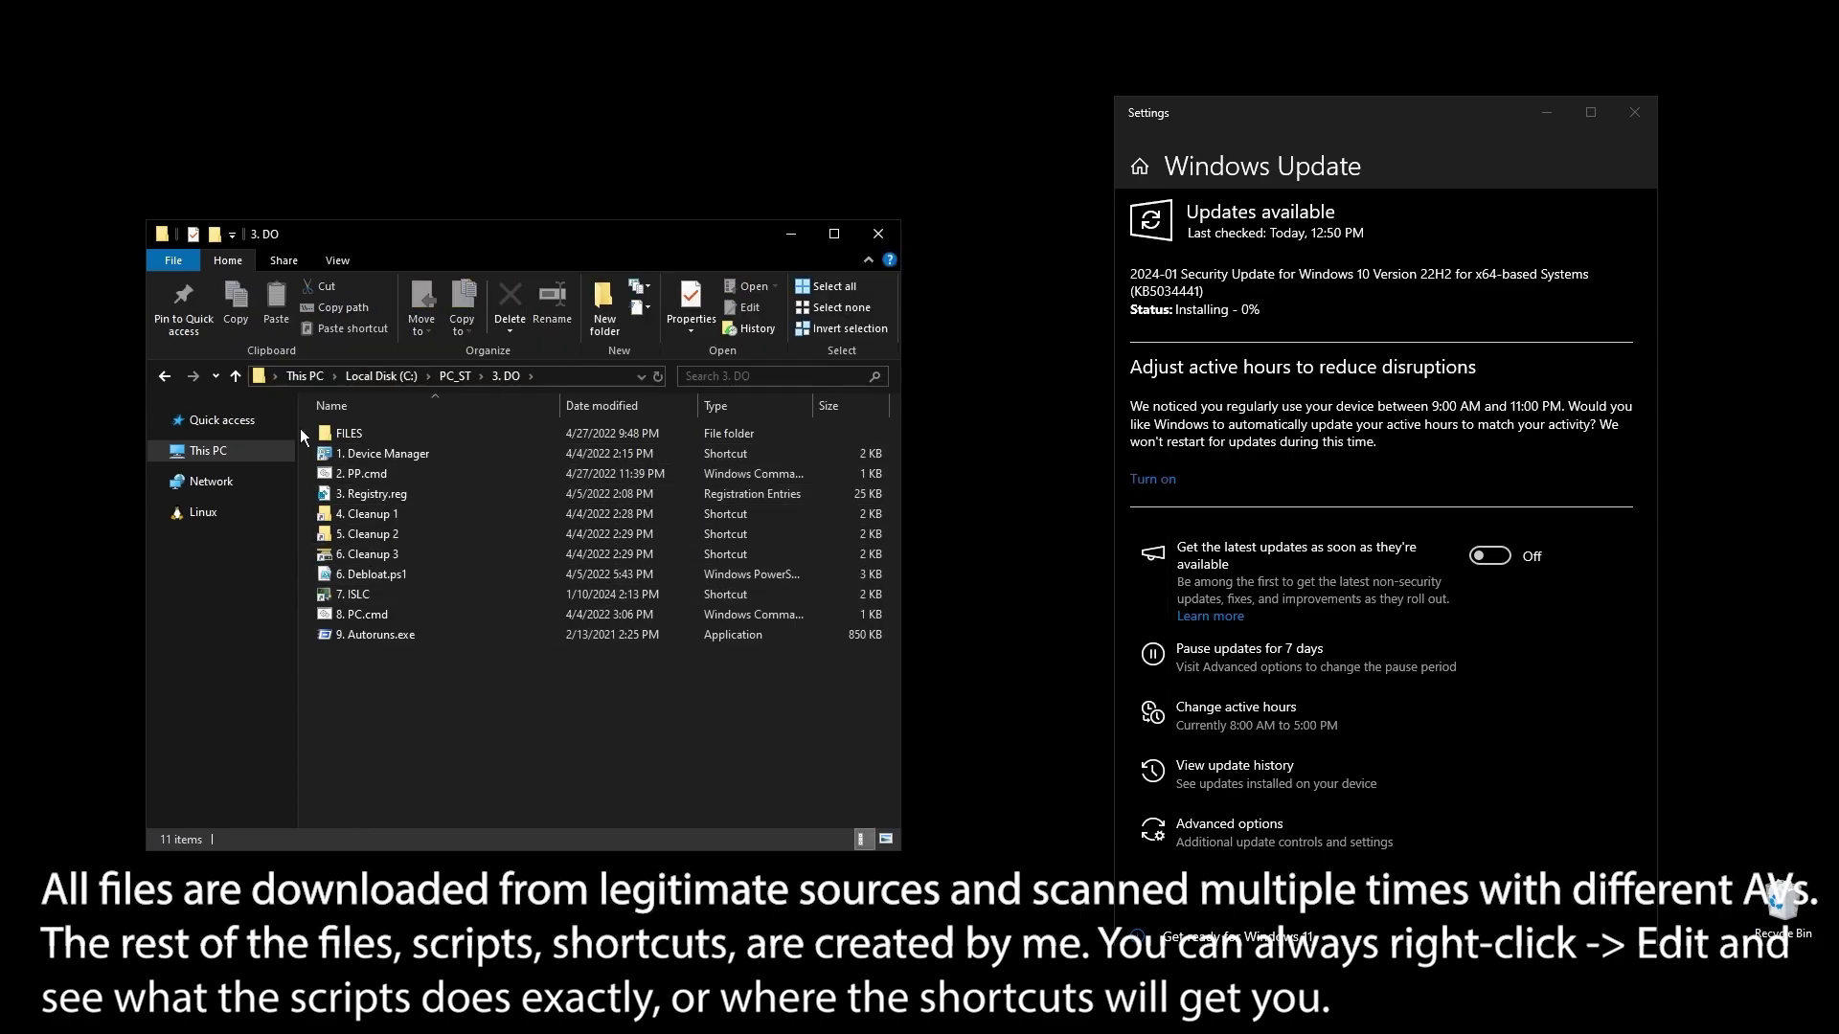
double_click(359, 475)
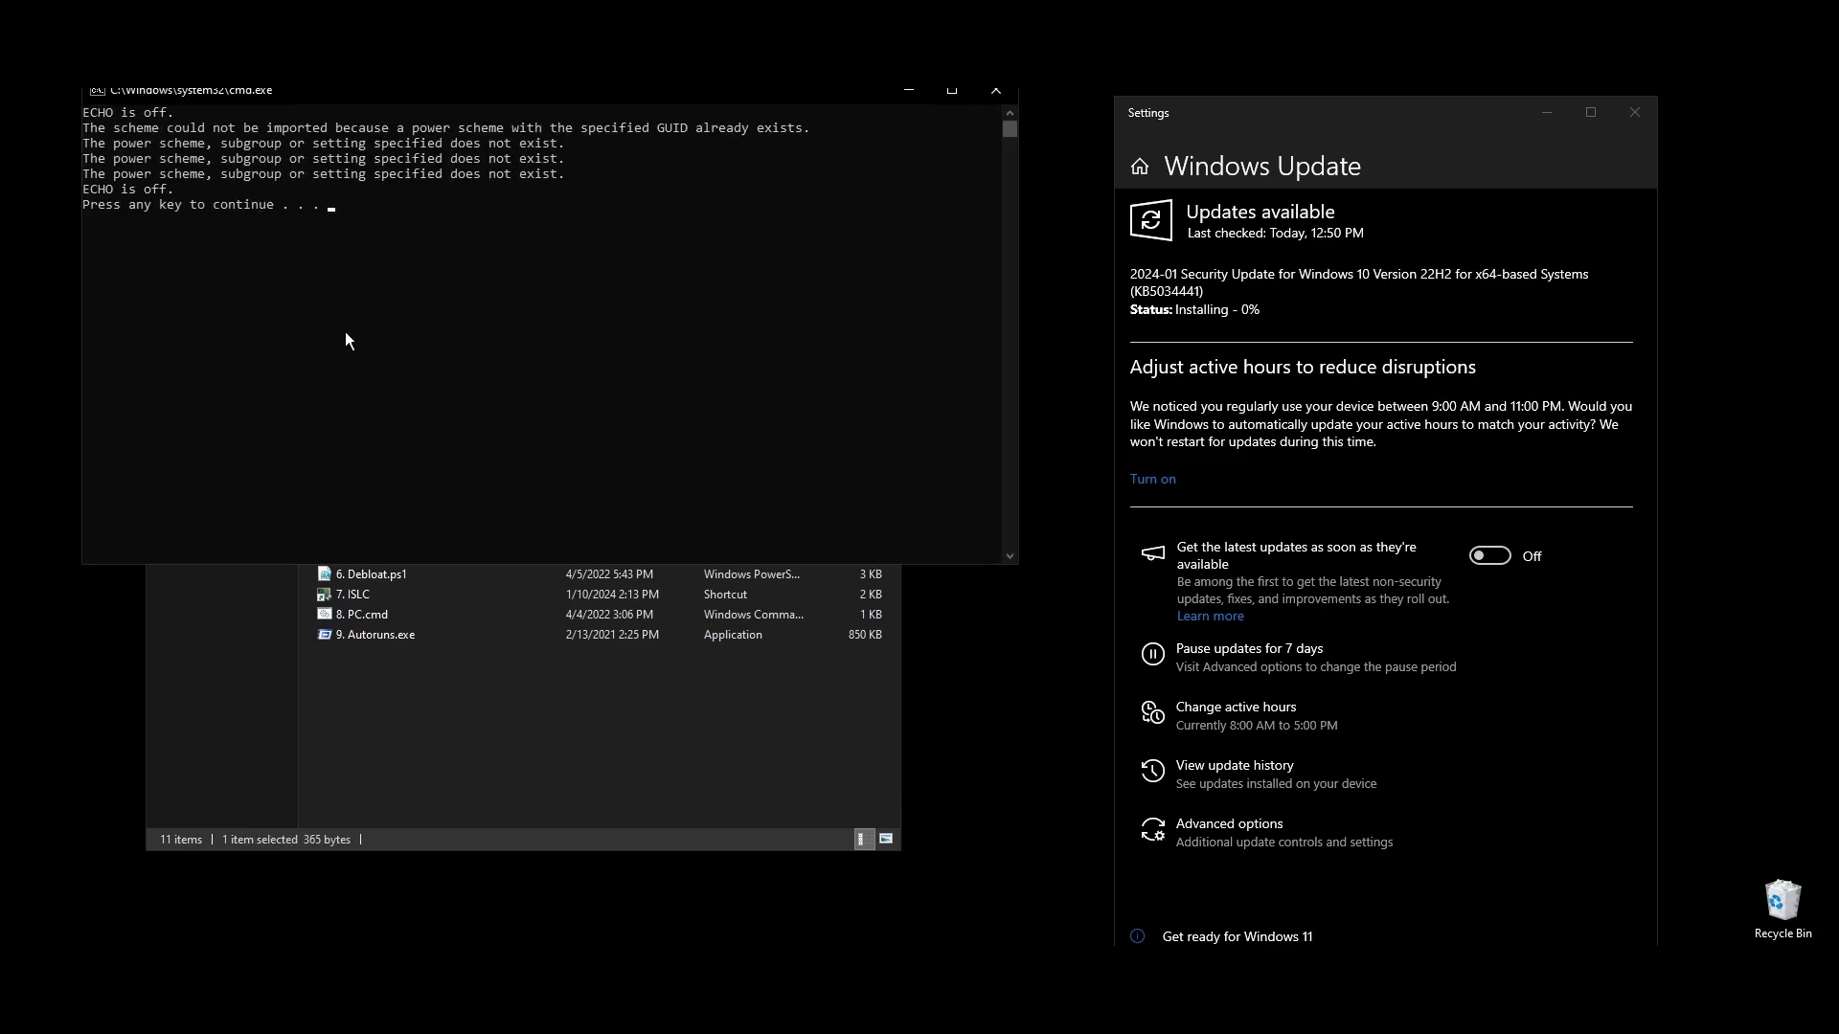
key("Return")
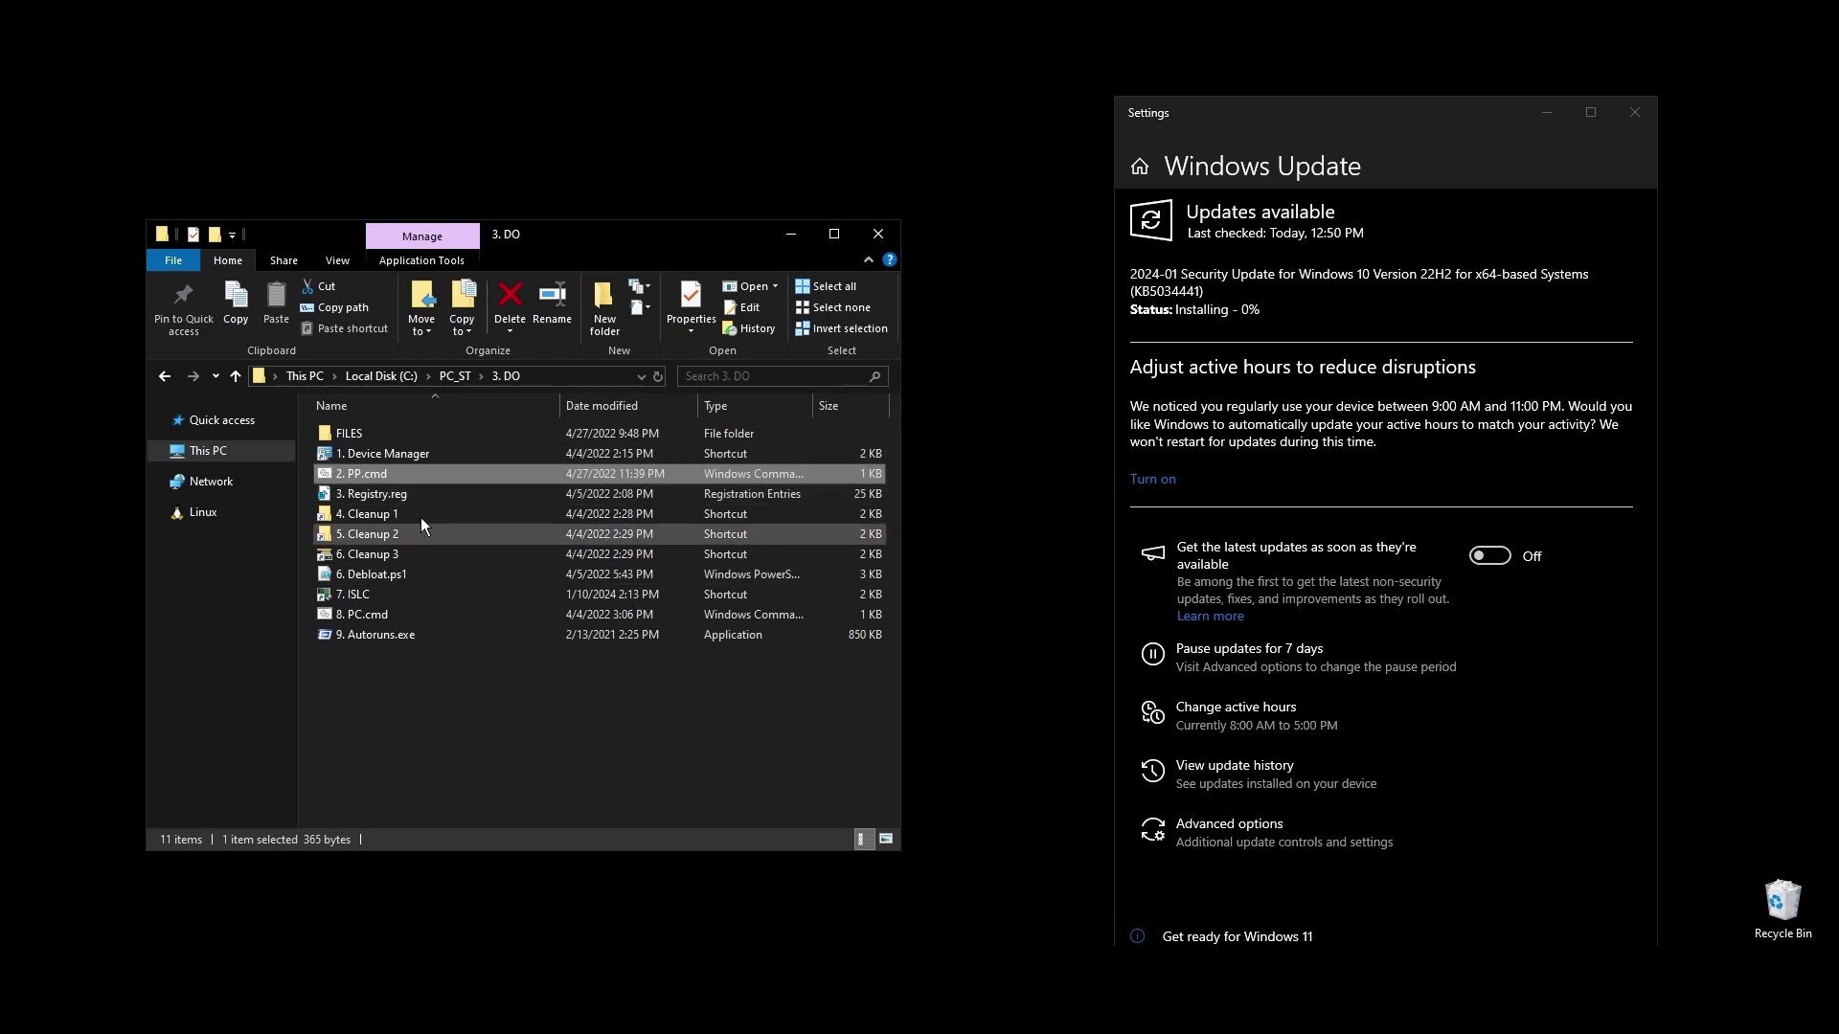
Open 3. Registry.reg in Notepad++, examine its registry entries and close it
right_click(388, 494)
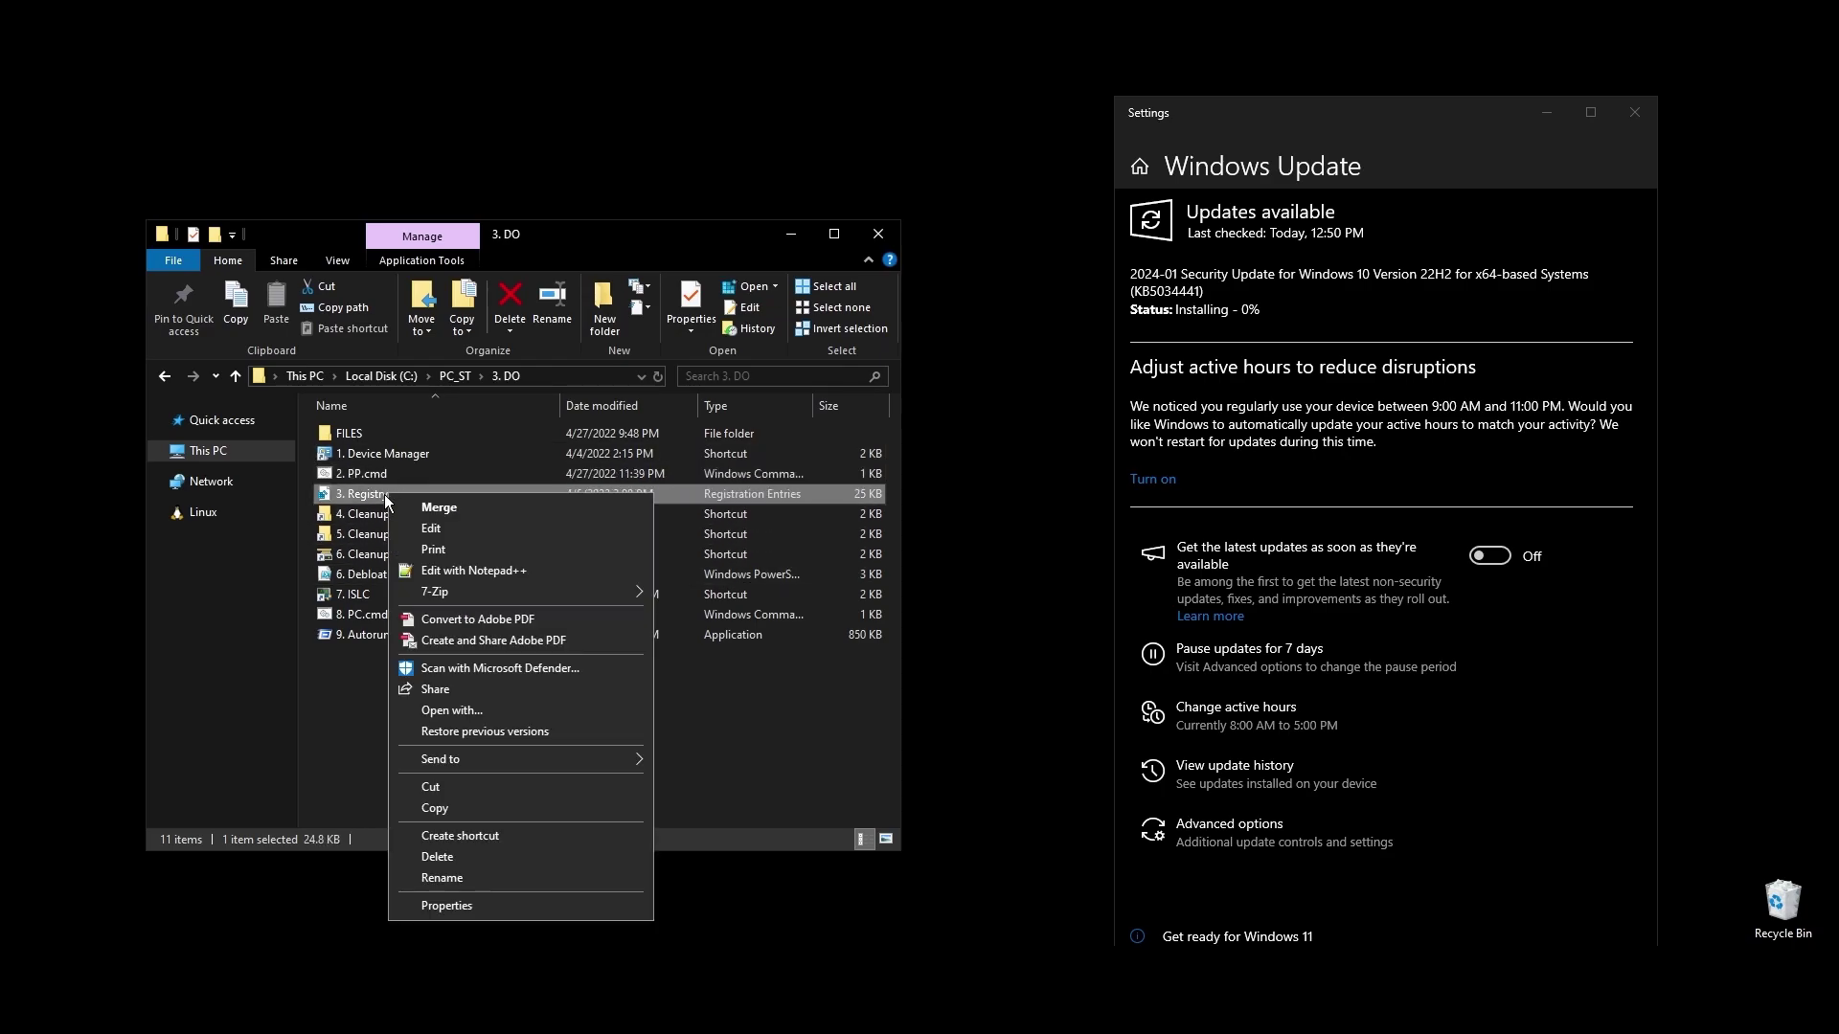
left_click(474, 570)
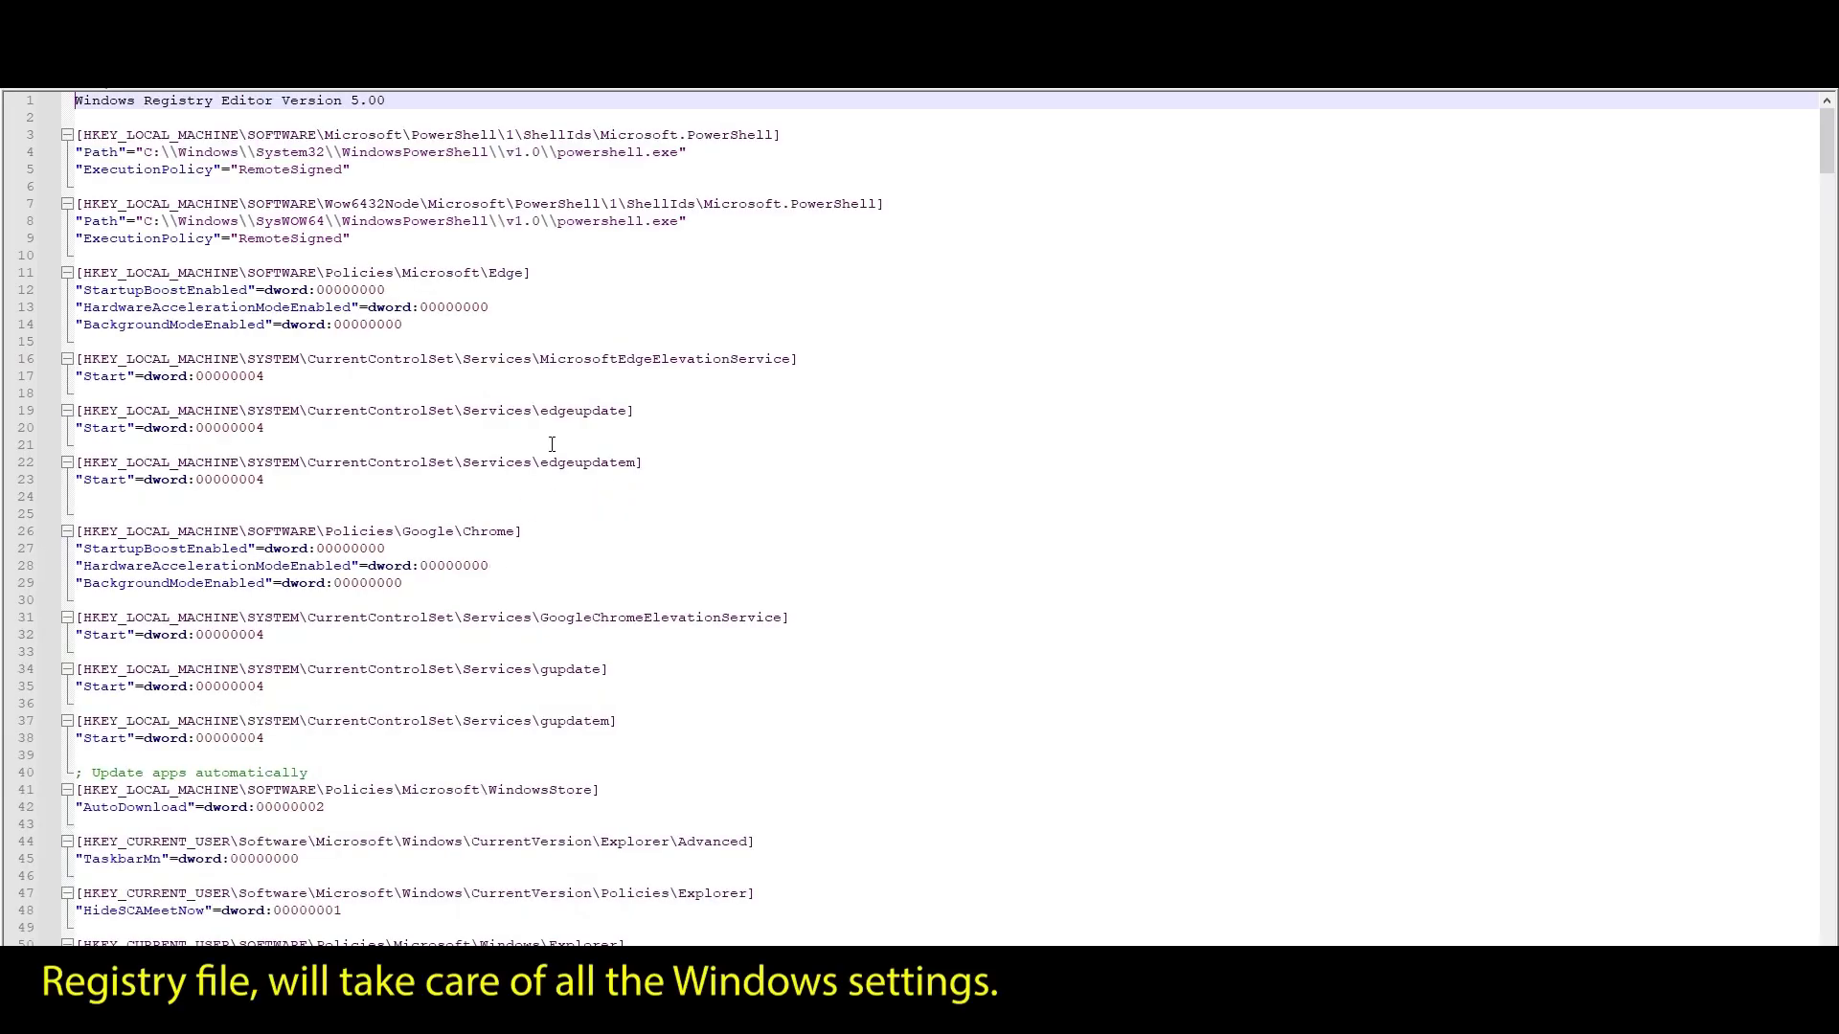
scroll(561, 448, "down", 17)
left_click_drag(1823, 225, 1818, 529)
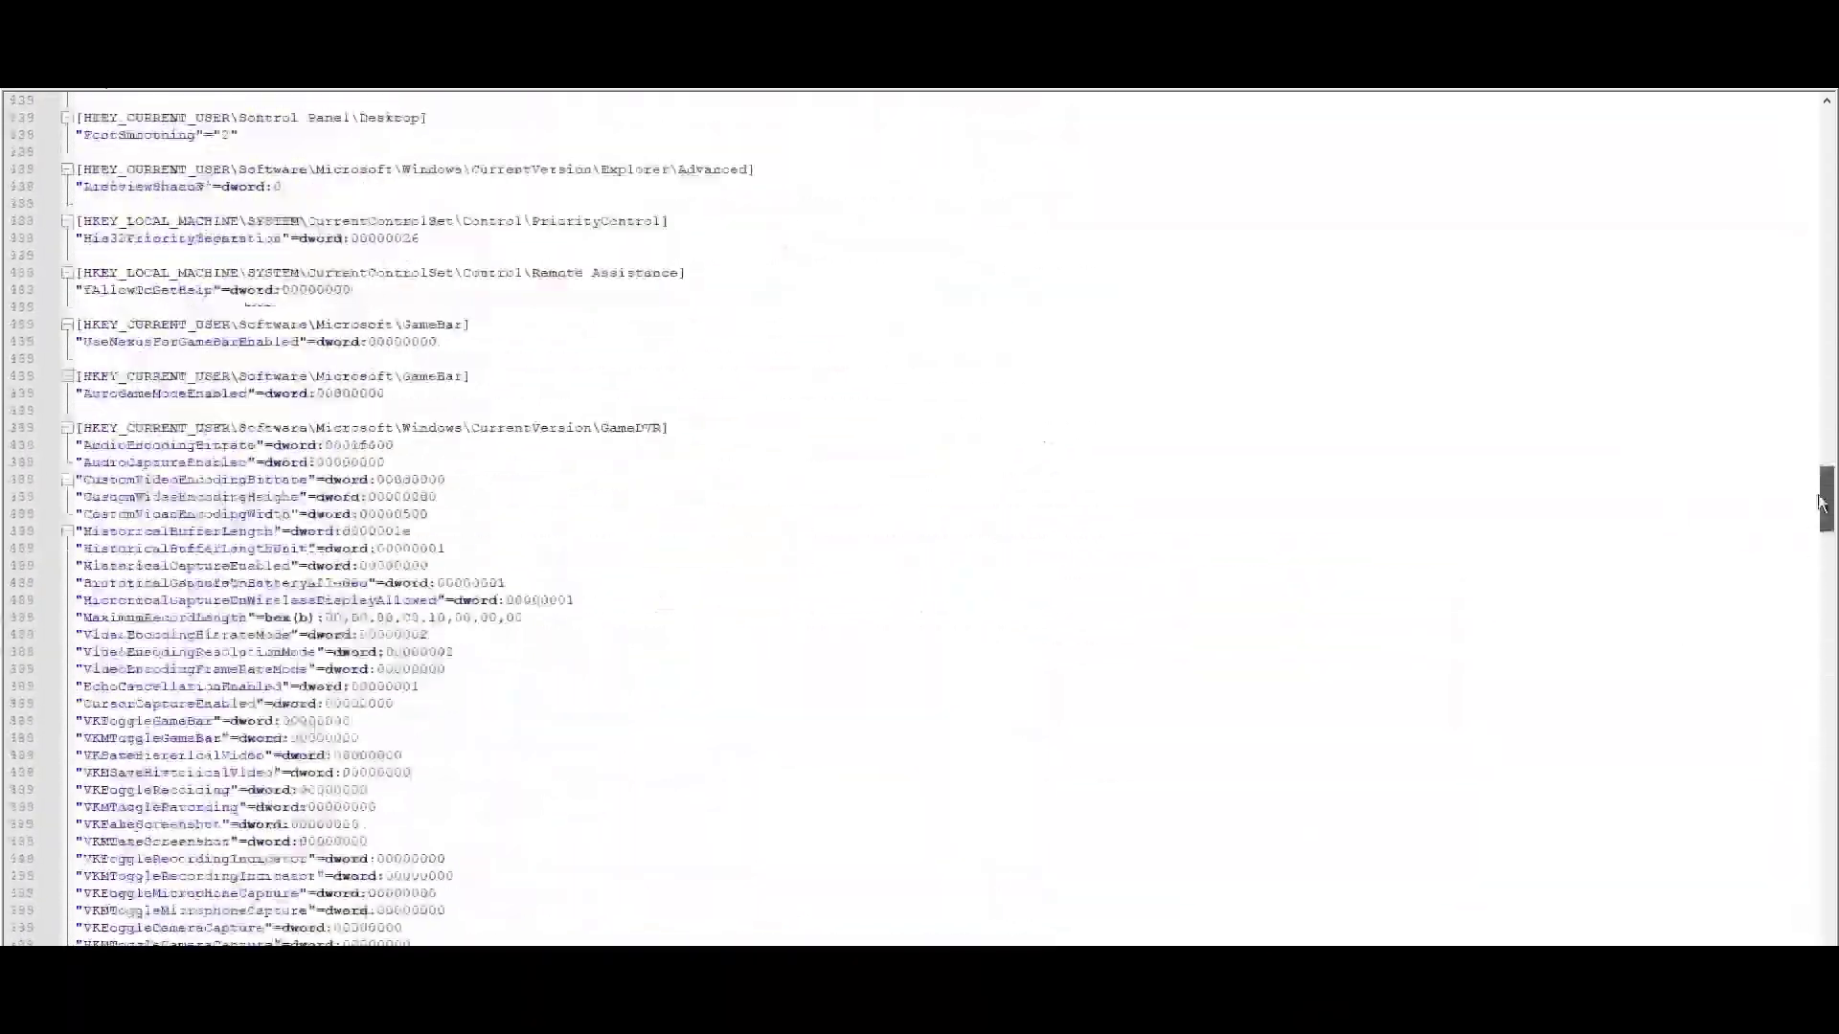
key("ctrl+Home")
key("alt+F4")
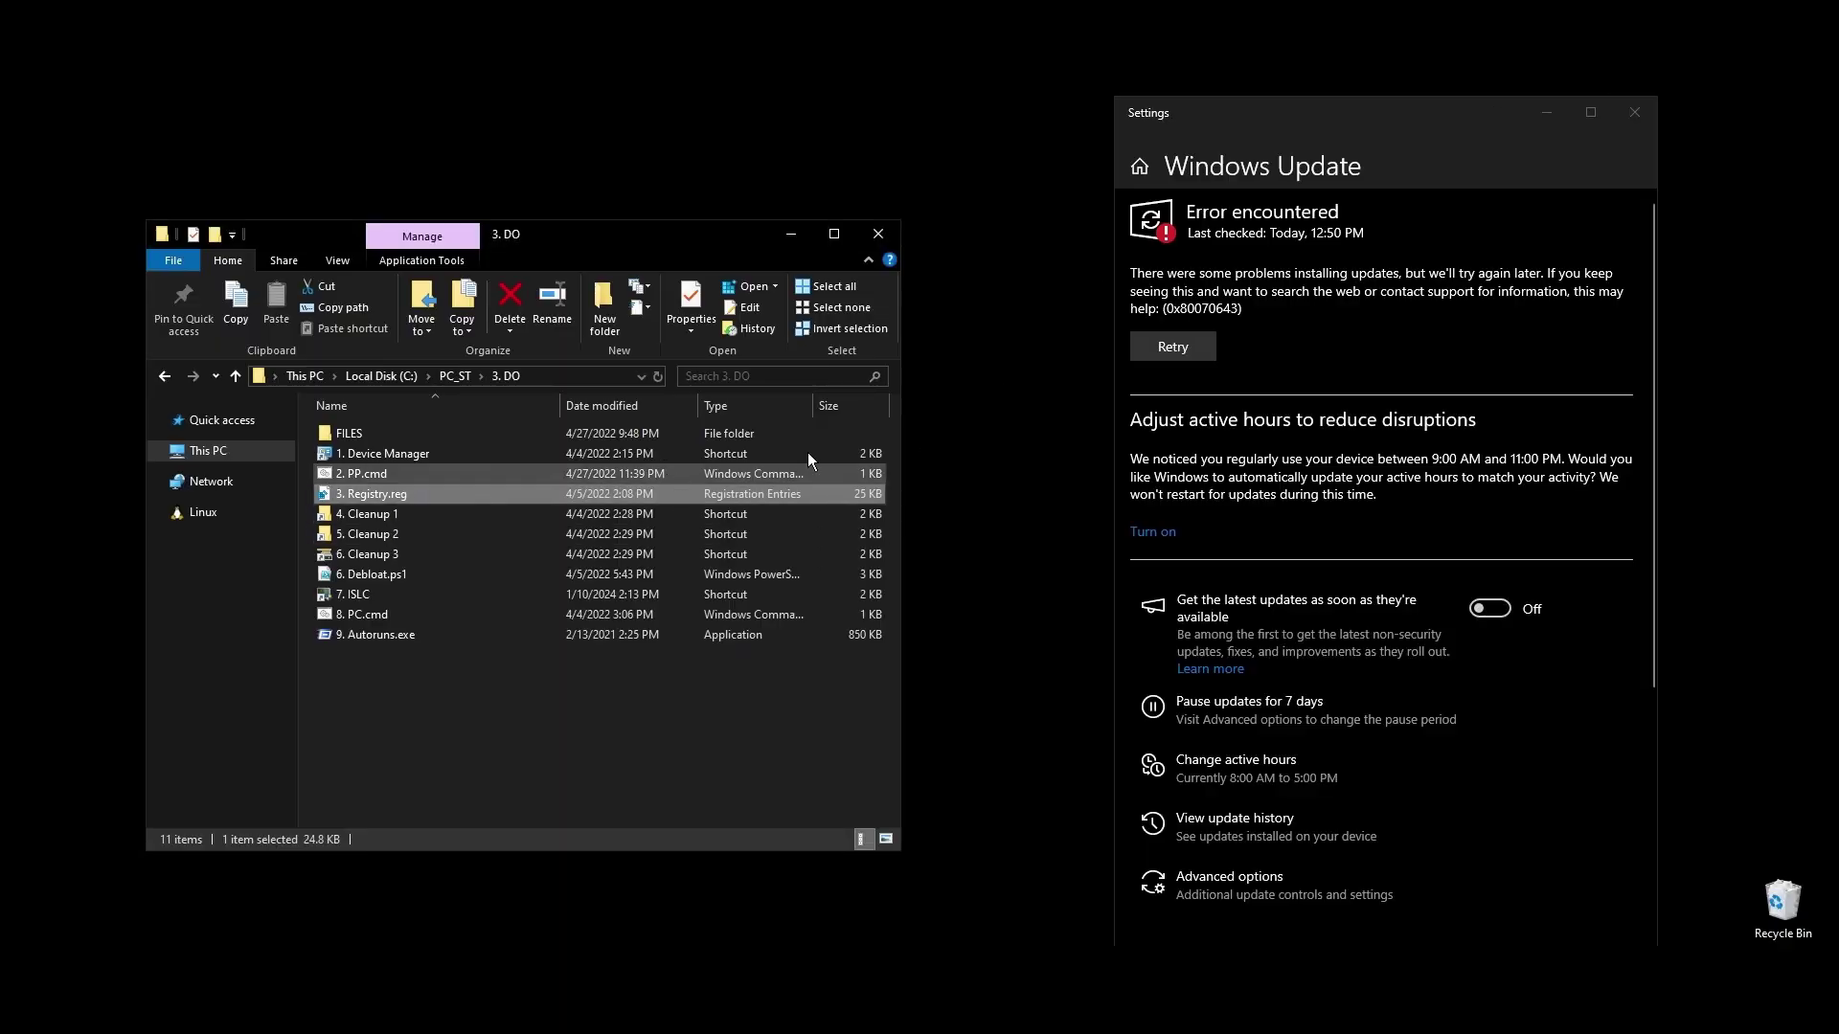
Close the Windows Update settings and merge 3. Registry.reg into the registry
left_click(1635, 112)
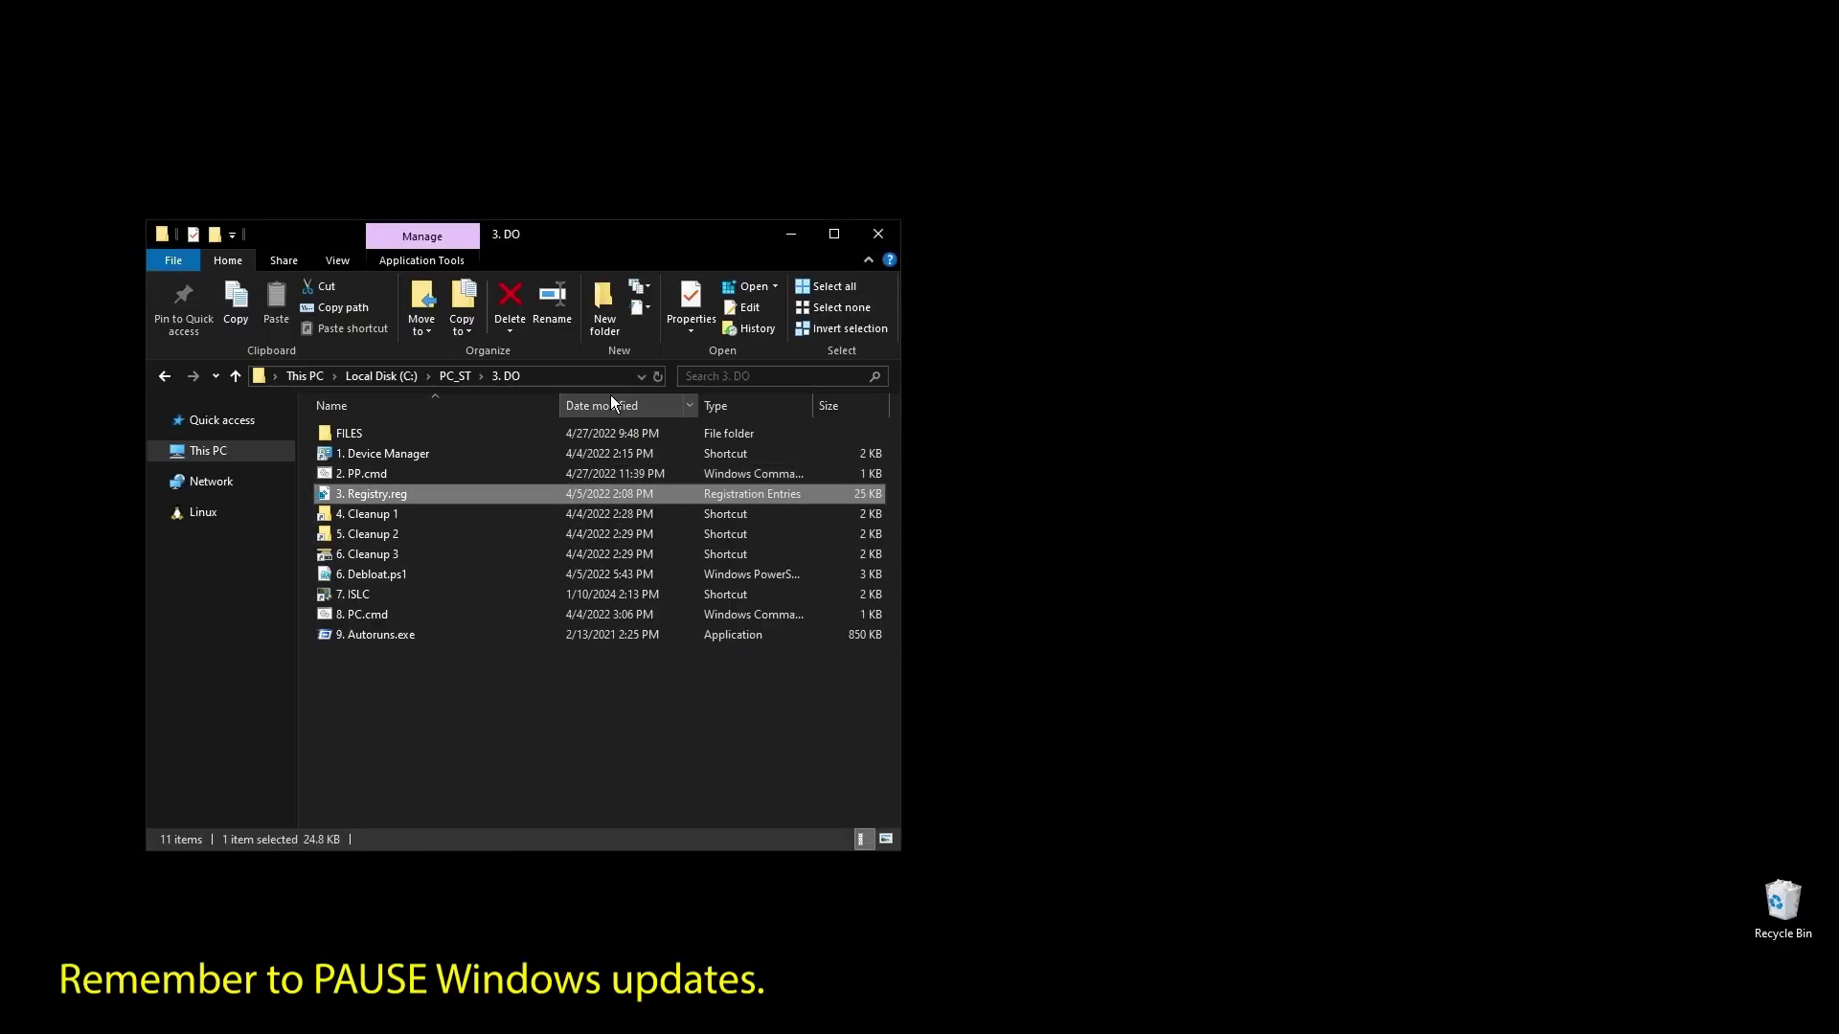
left_click_drag(617, 244, 848, 197)
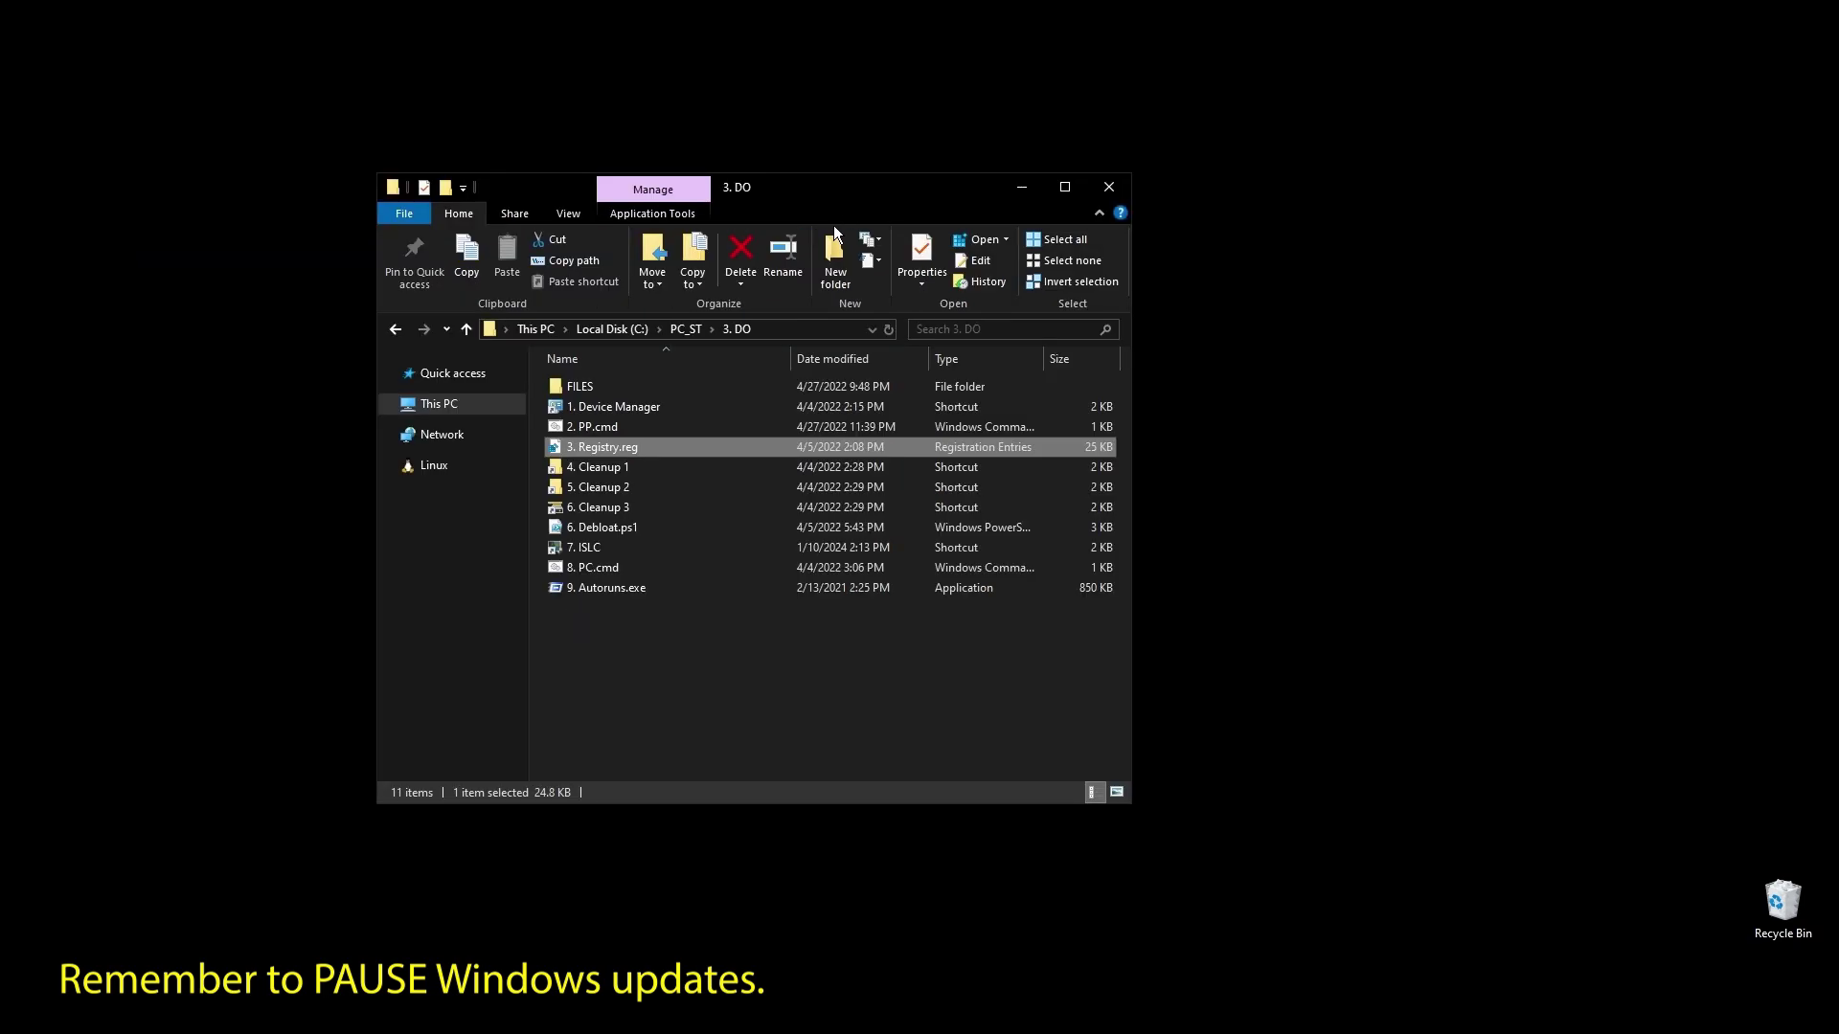
double_click(598, 456)
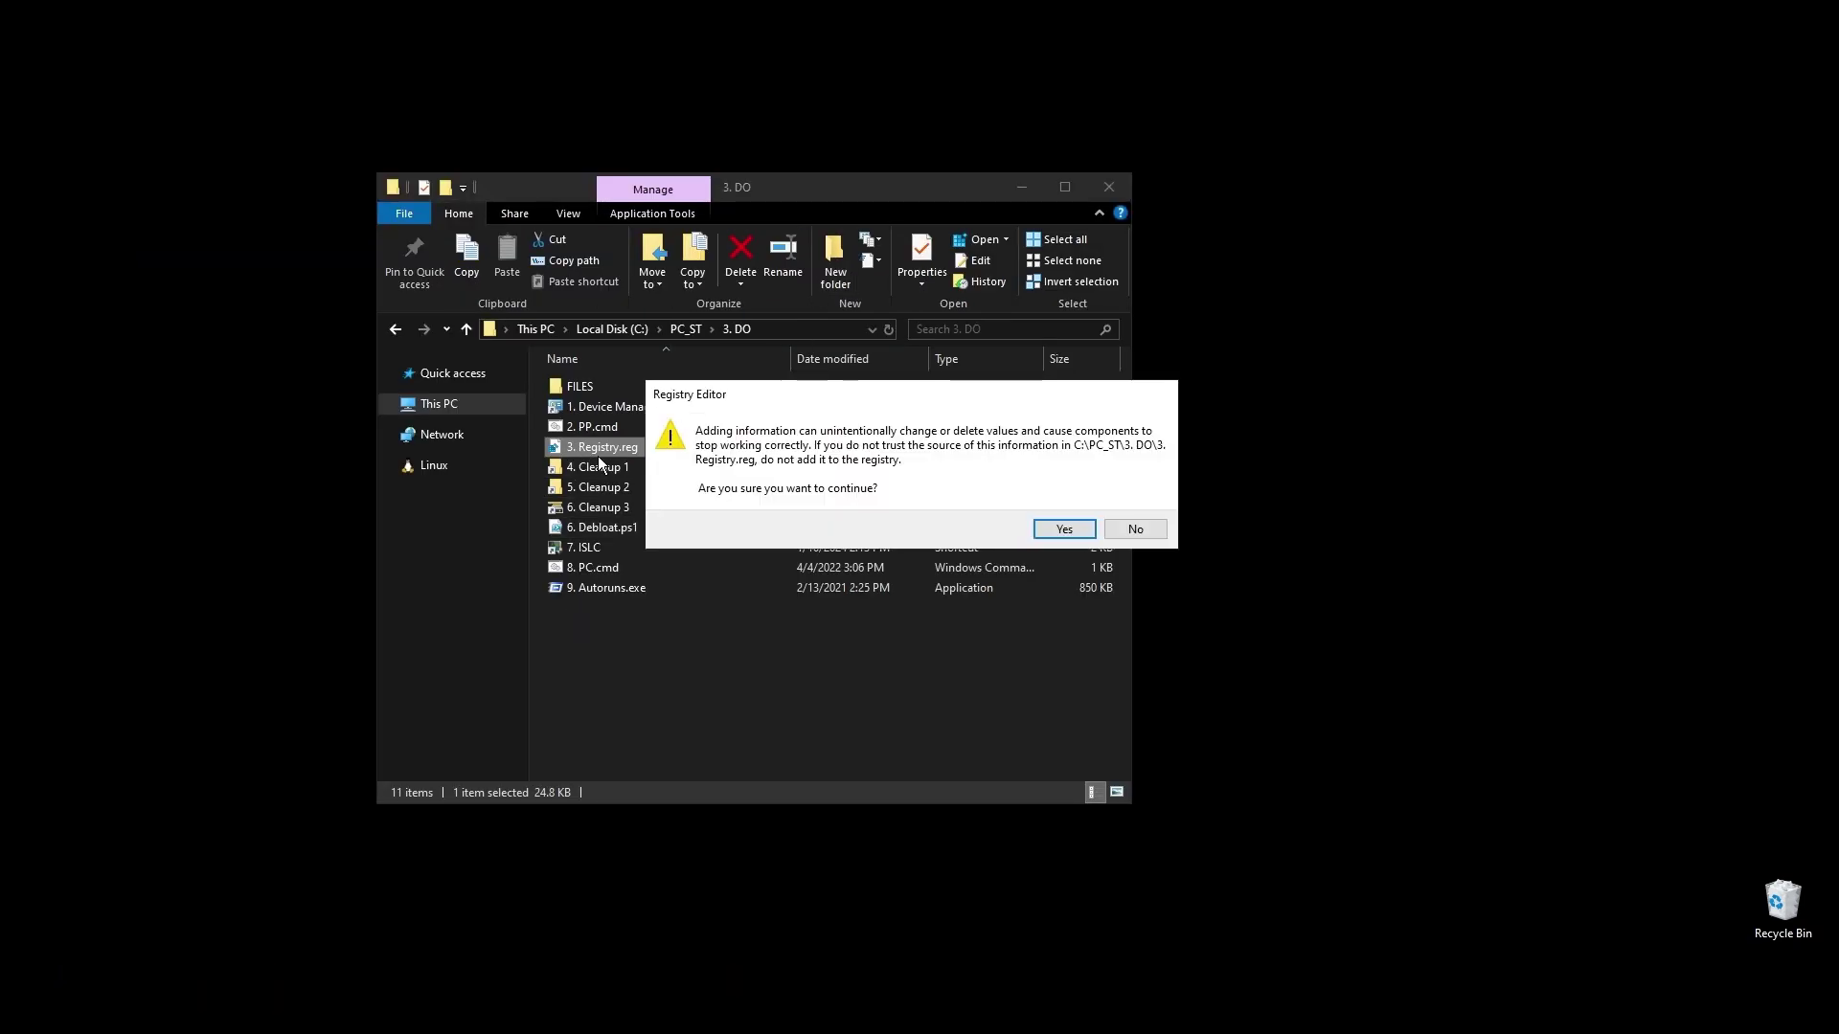
key("Return")
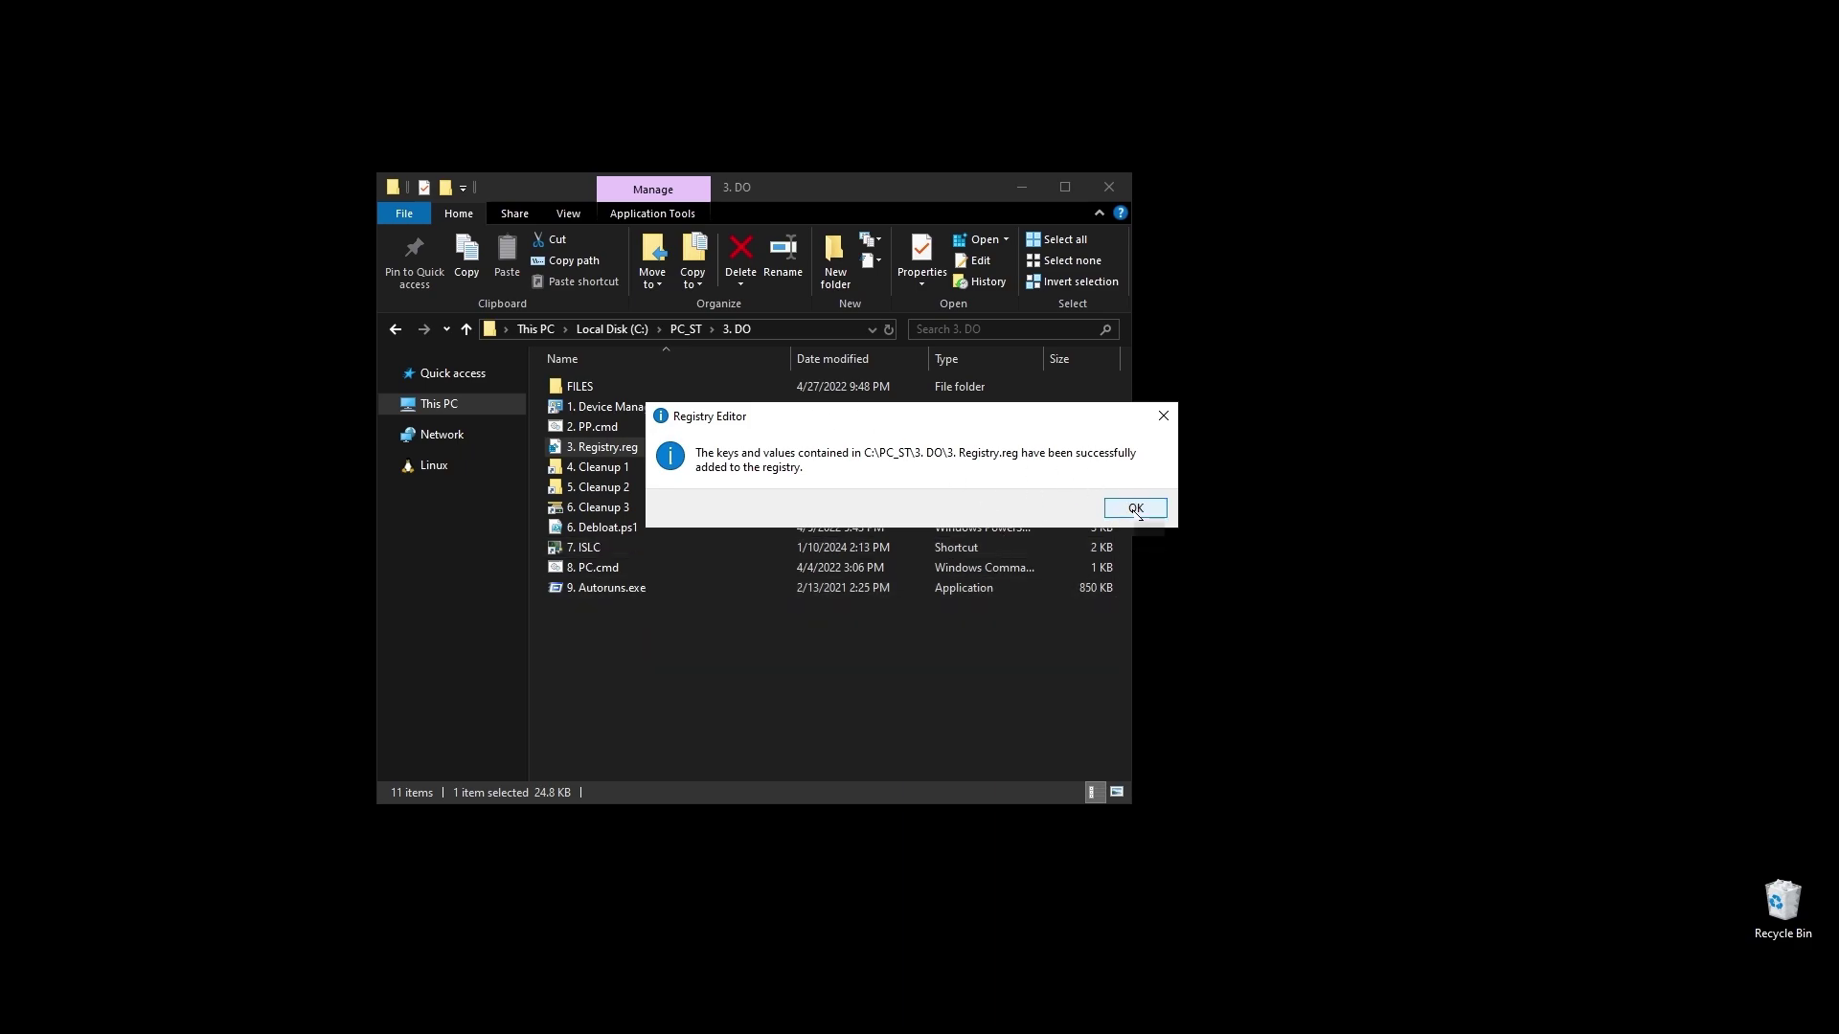
left_click(1134, 509)
Open the 4. Cleanup 1 shortcut and delete everything in the AppData Local Temp folder
double_click(610, 468)
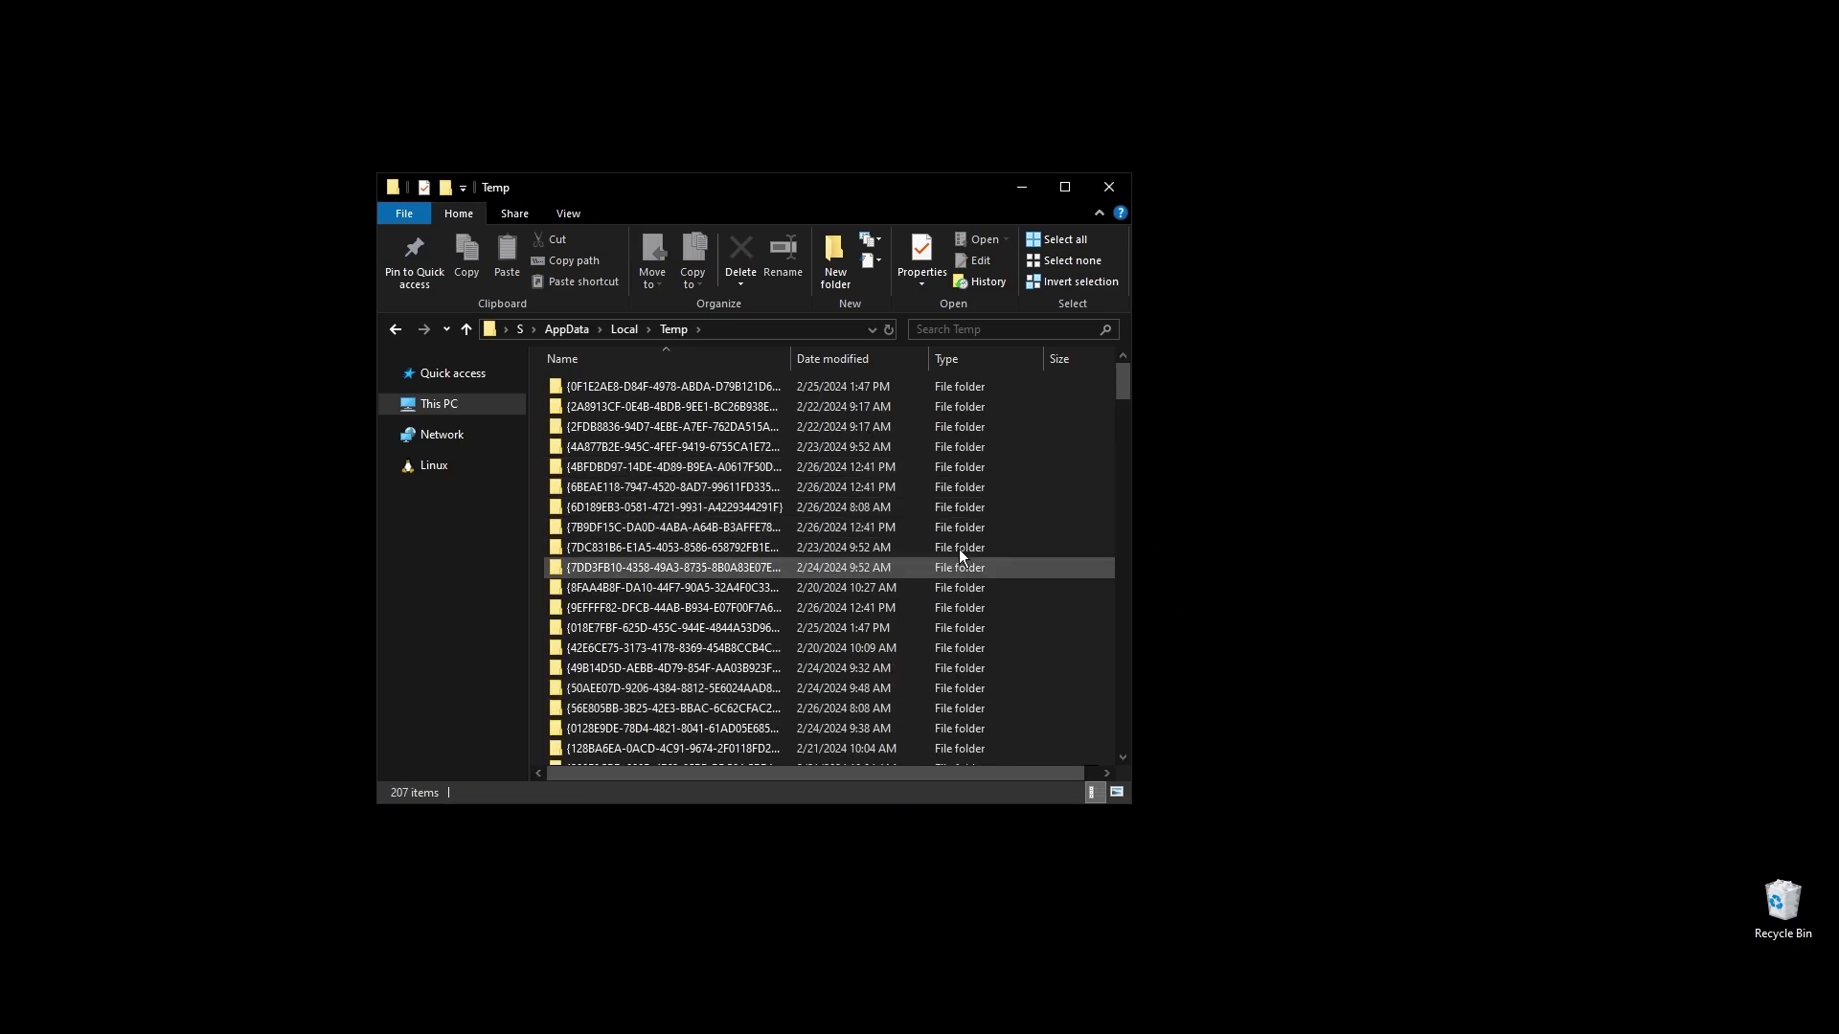
left_click(1055, 526)
key("ctrl+a")
key("Delete")
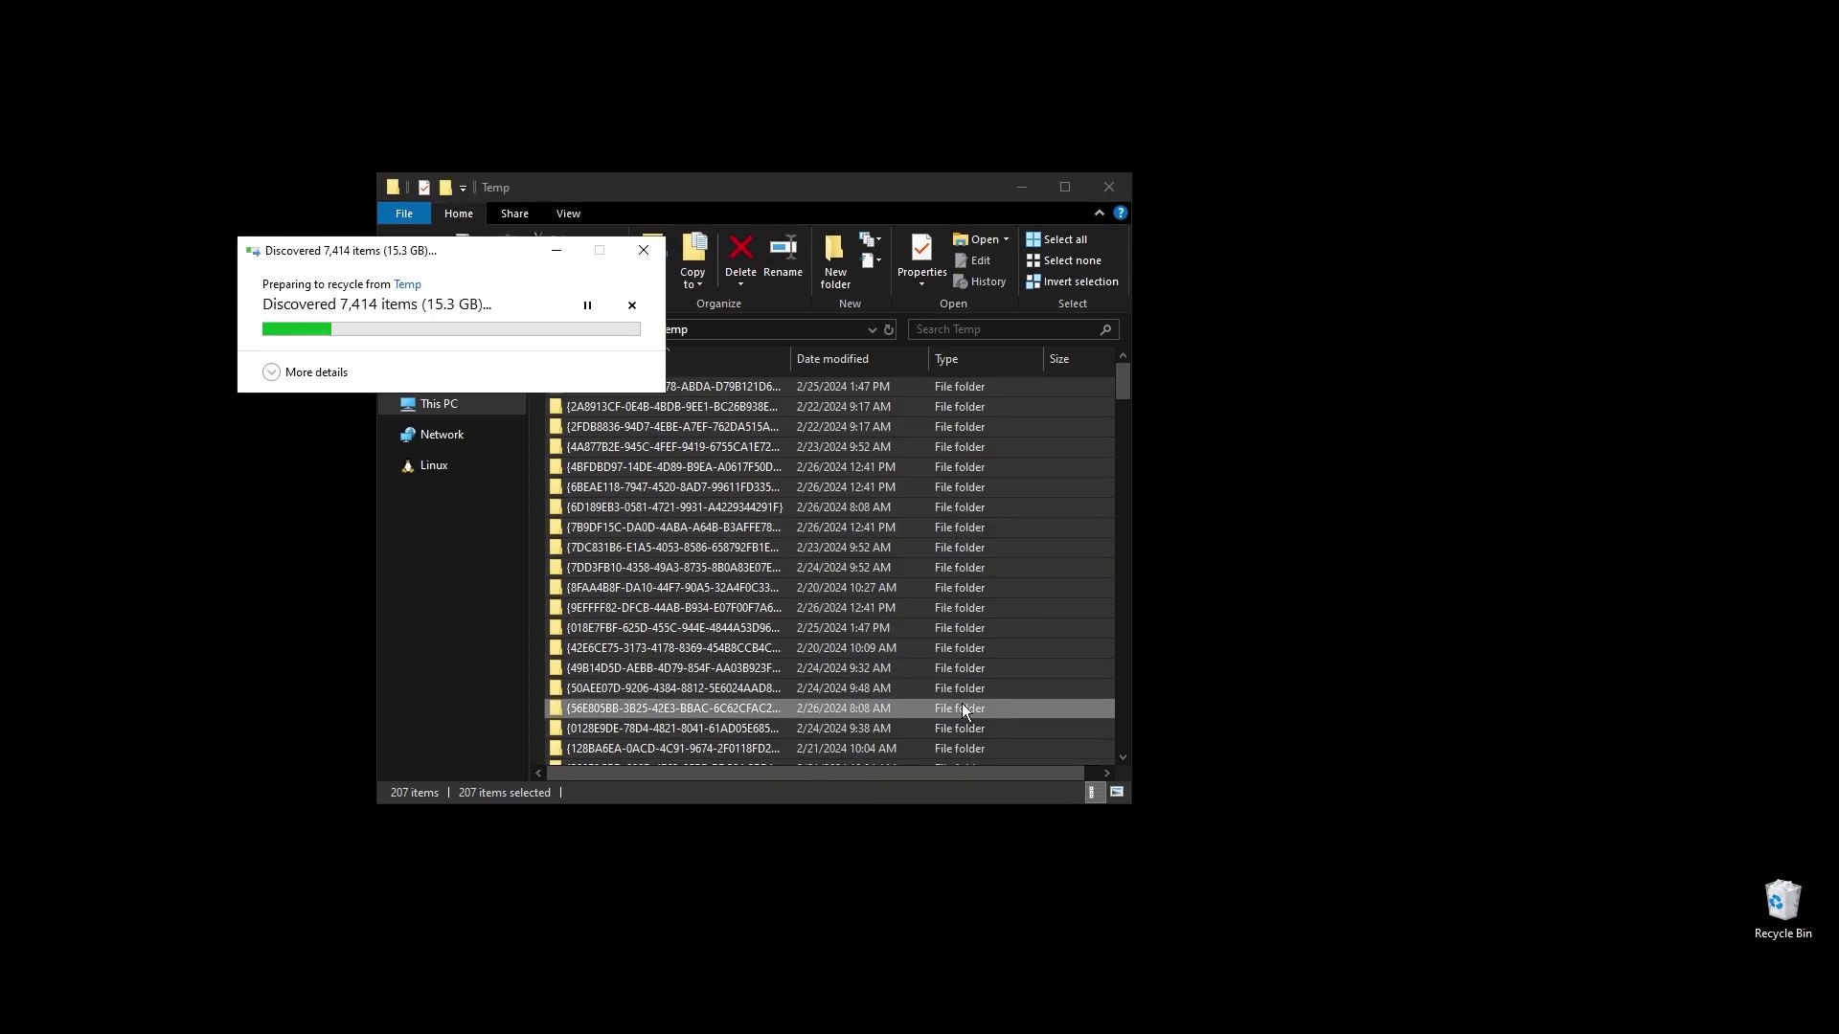
key("Return")
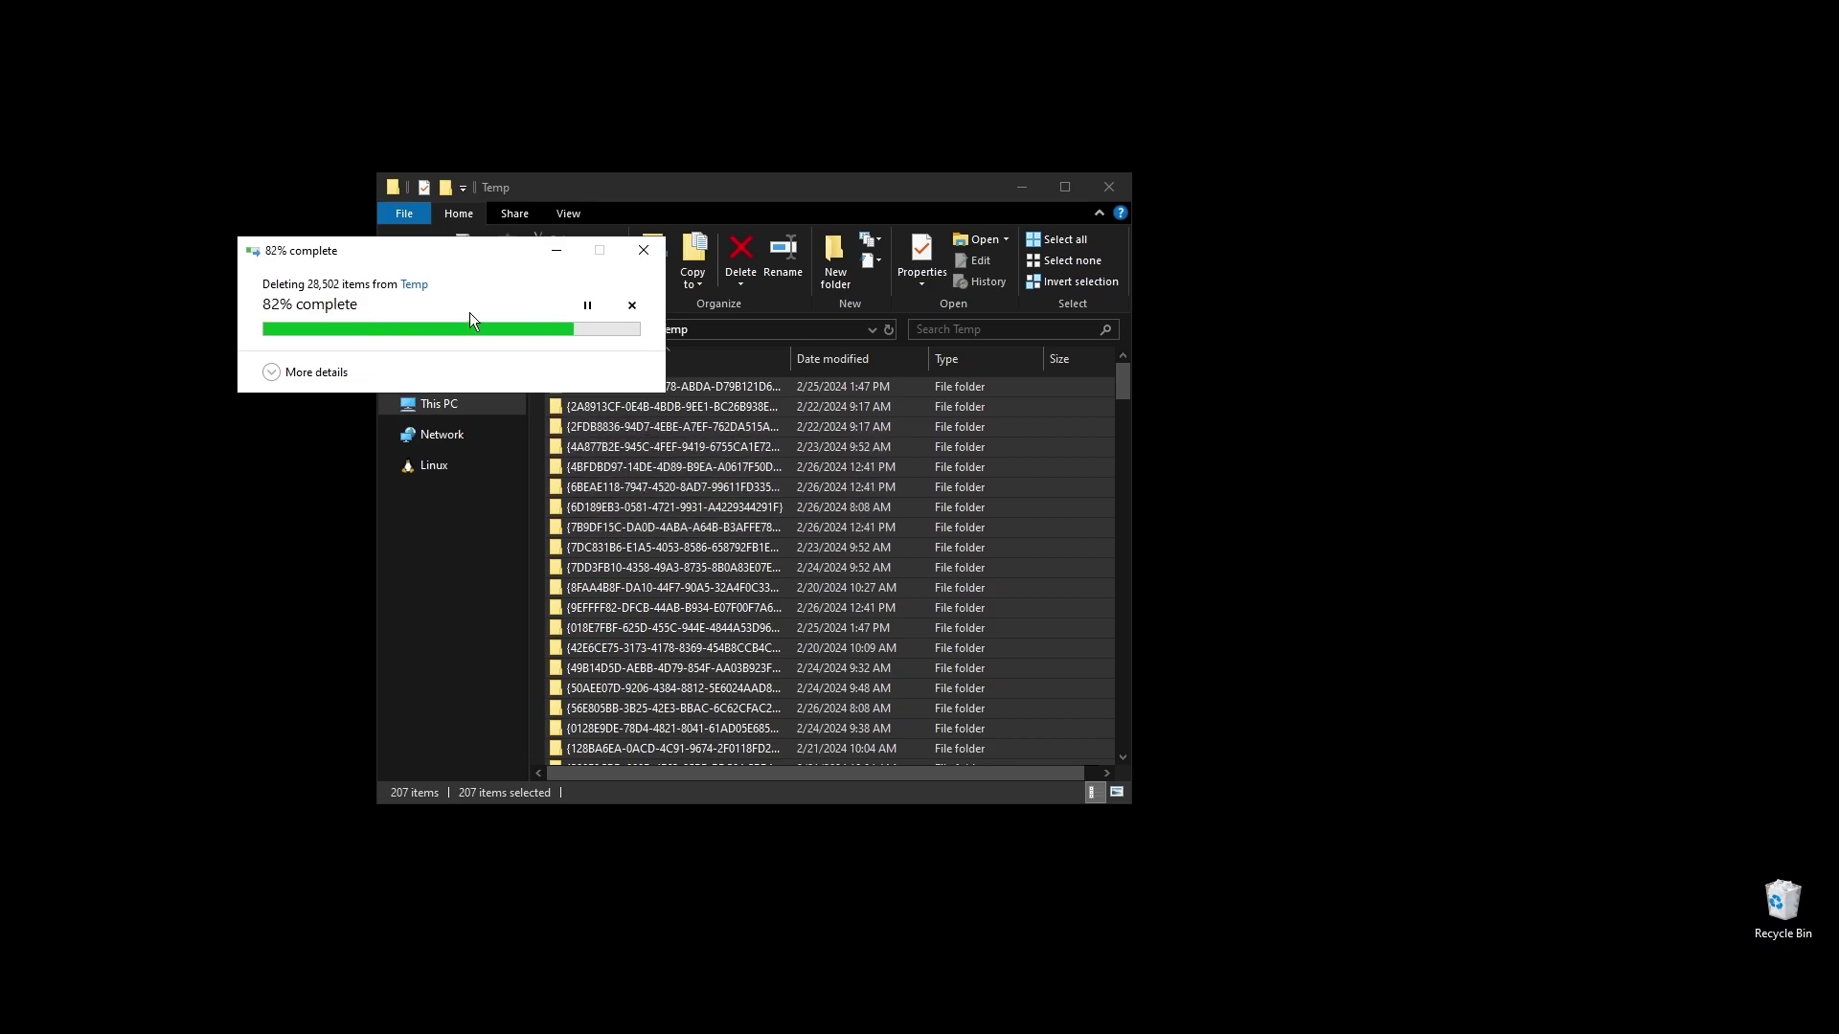
left_click(518, 449)
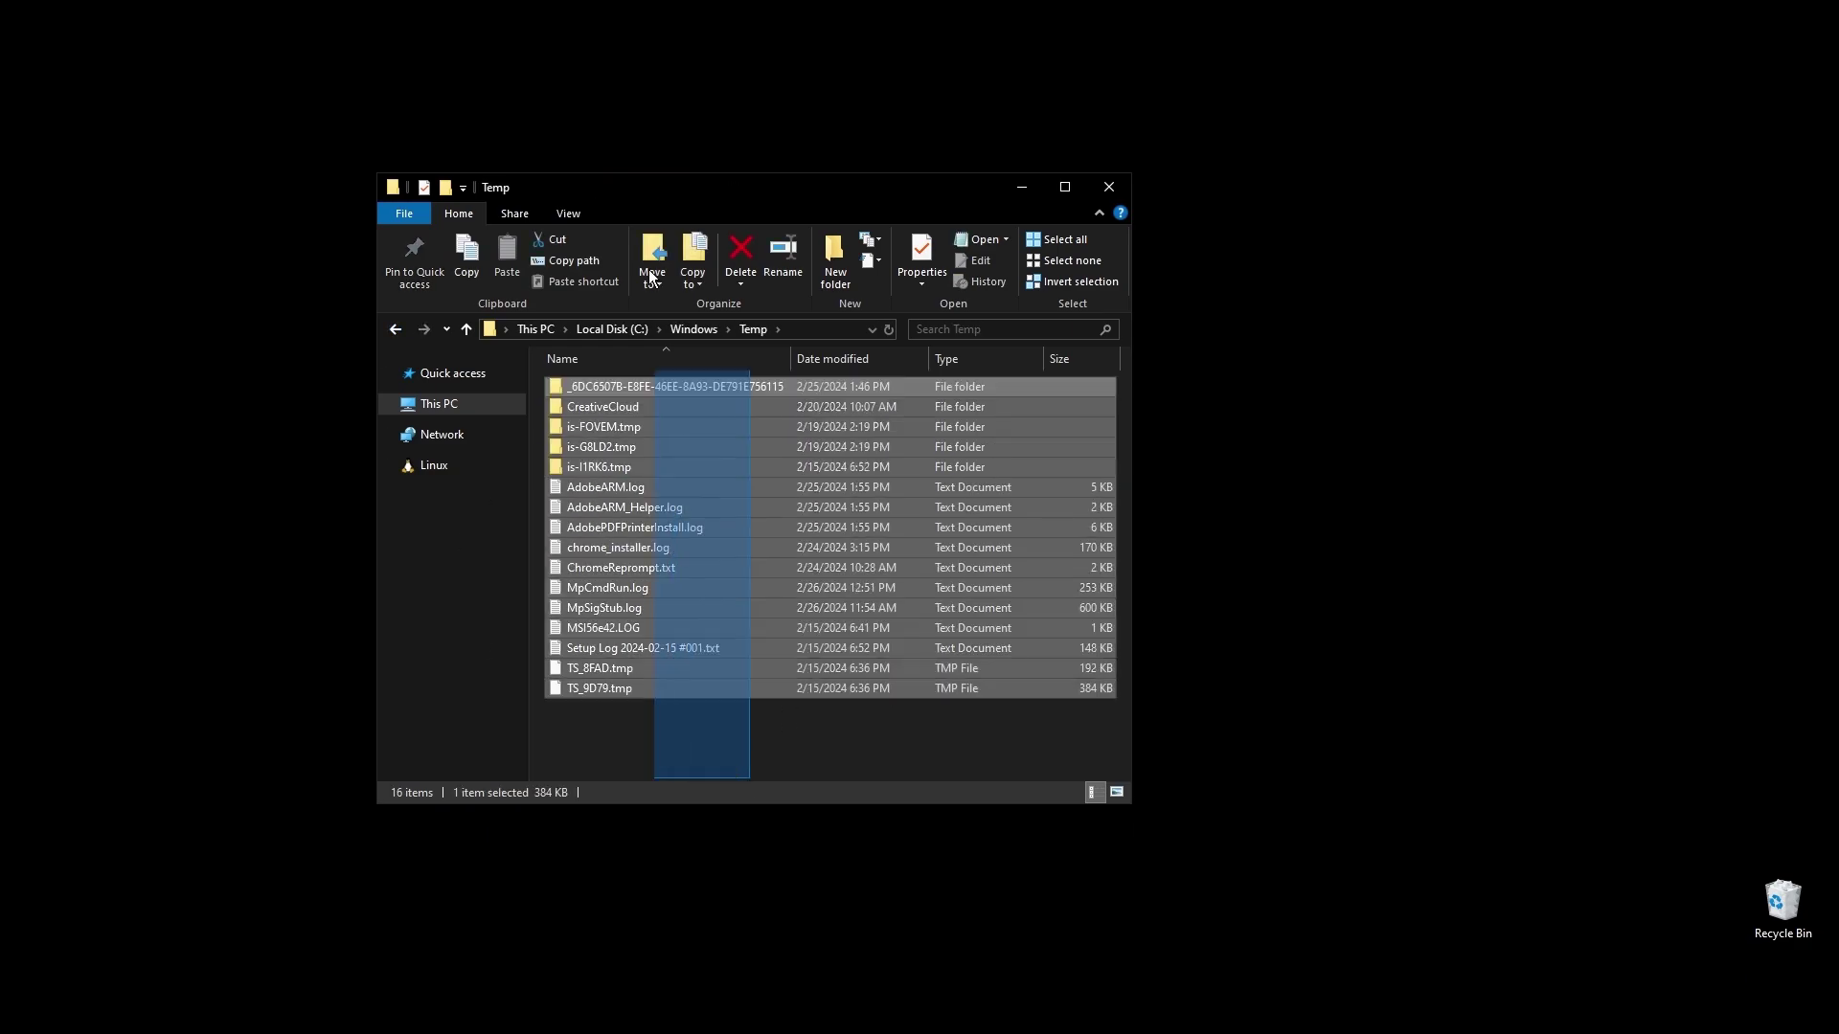
Delete all selected files and folders in the Windows Temp folder
left_click(740, 254)
left_click(949, 410)
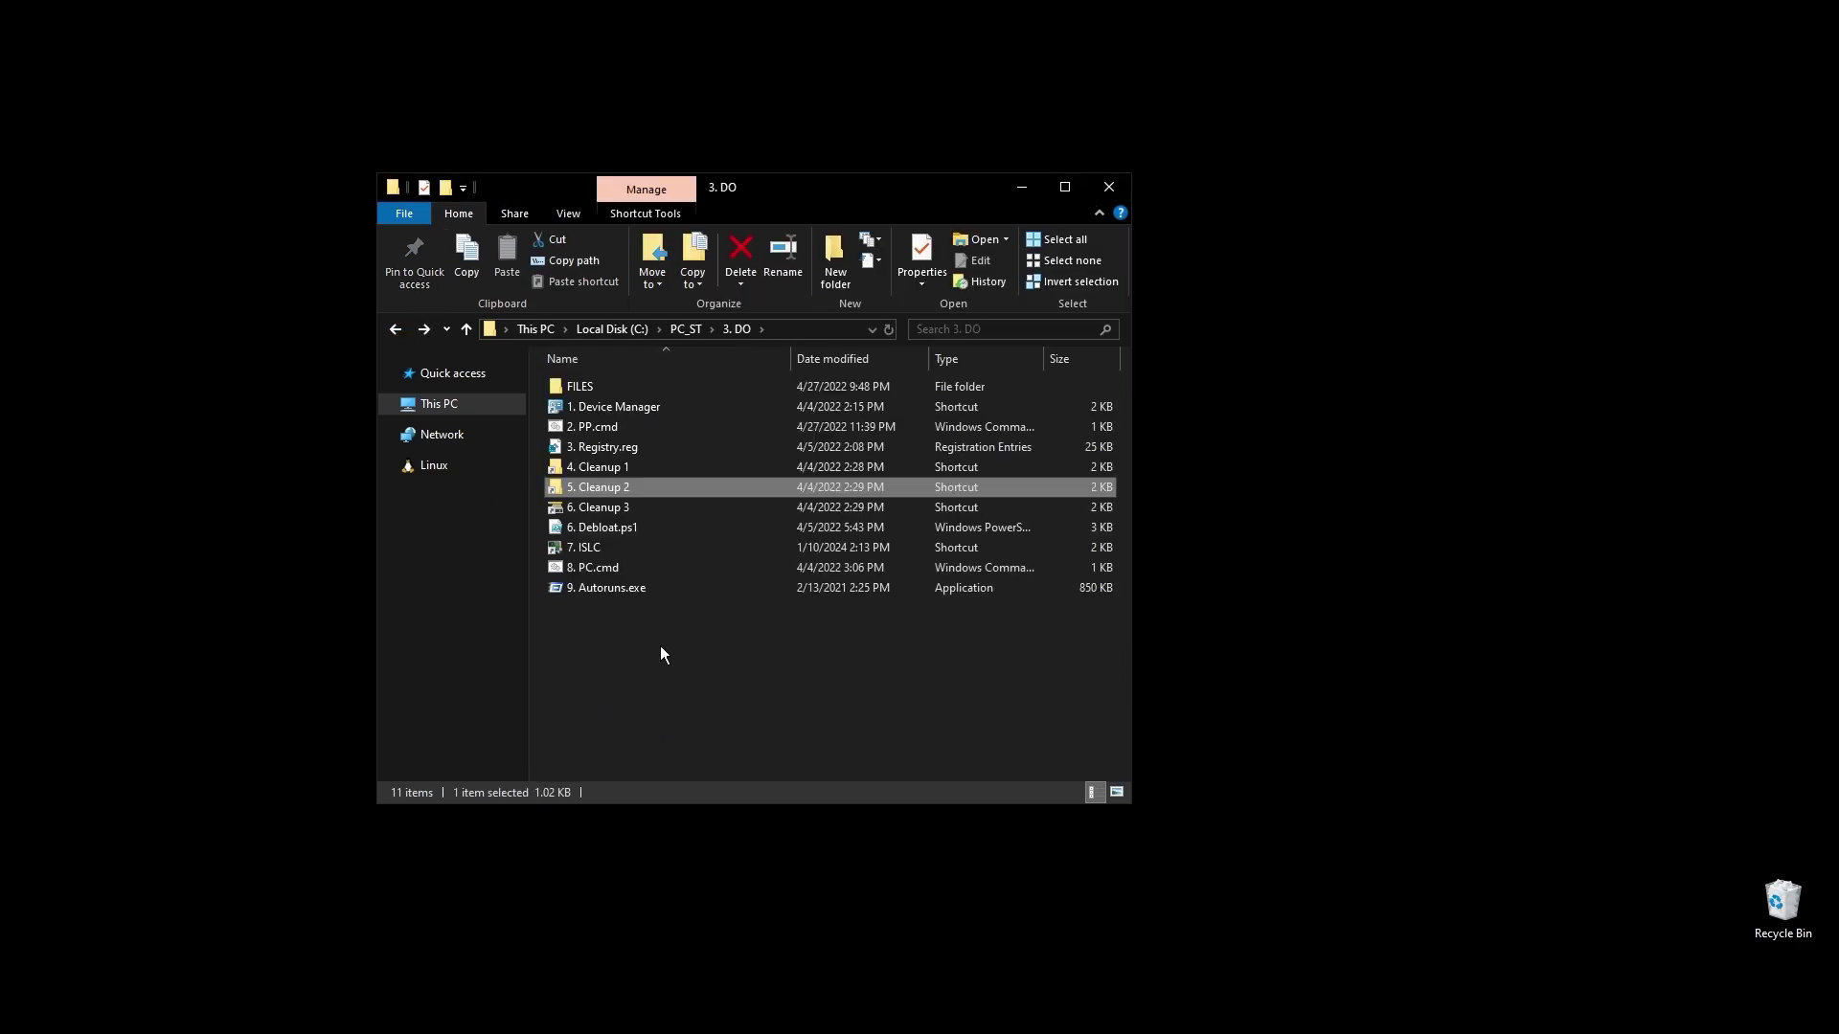
Run Disk Cleanup on drive C: from the 6. Cleanup 3 shortcut and permanently delete the checked files
double_click(603, 506)
key("Return")
left_click(203, 463)
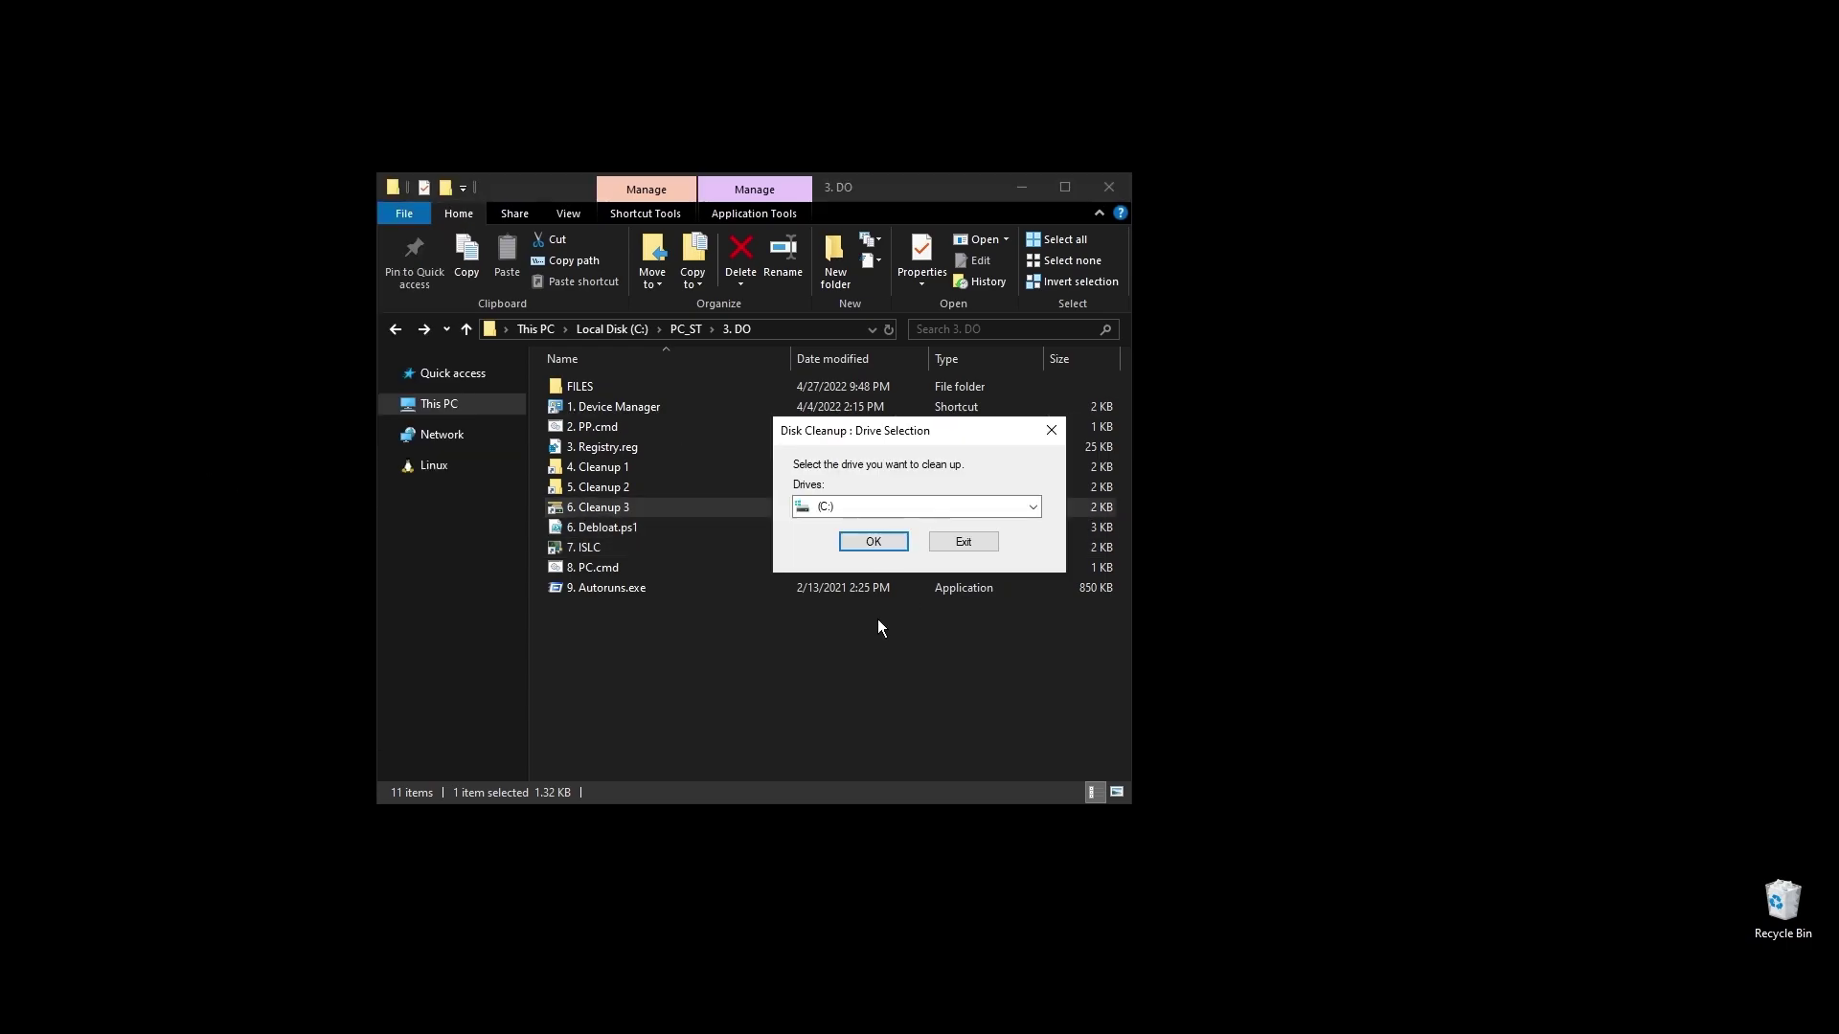
key("Return")
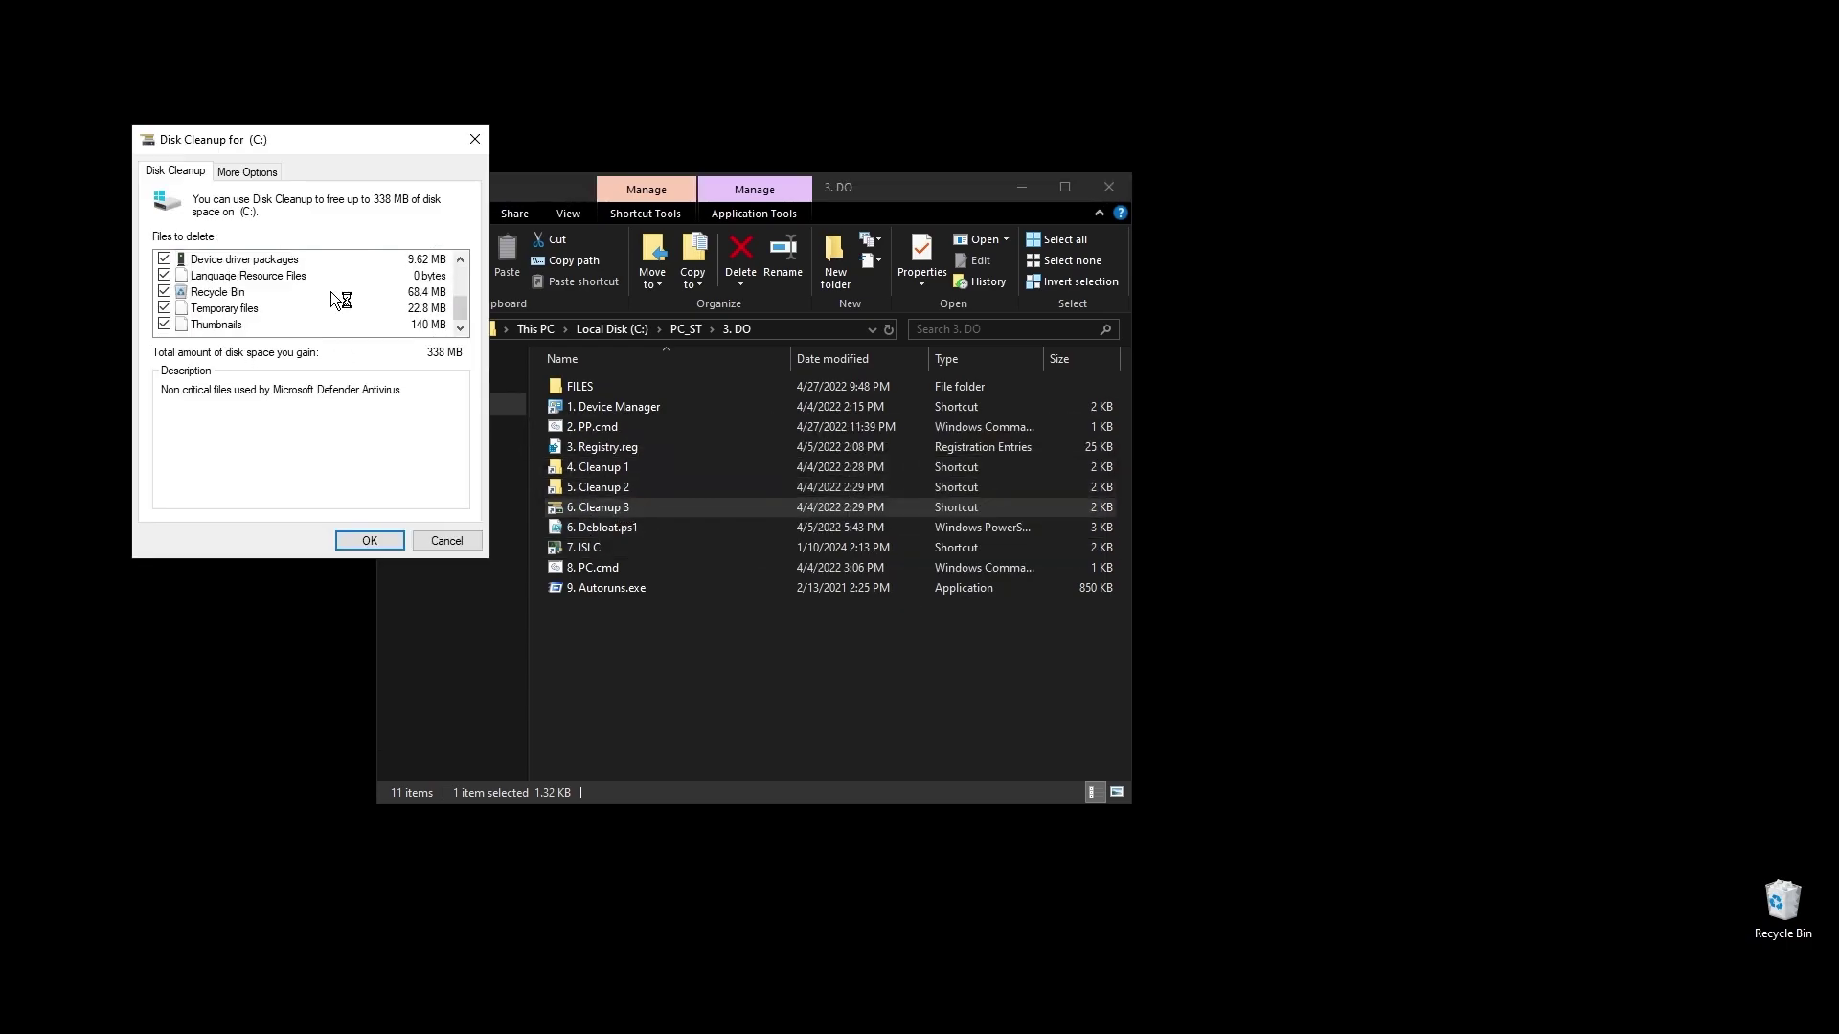
left_click(370, 541)
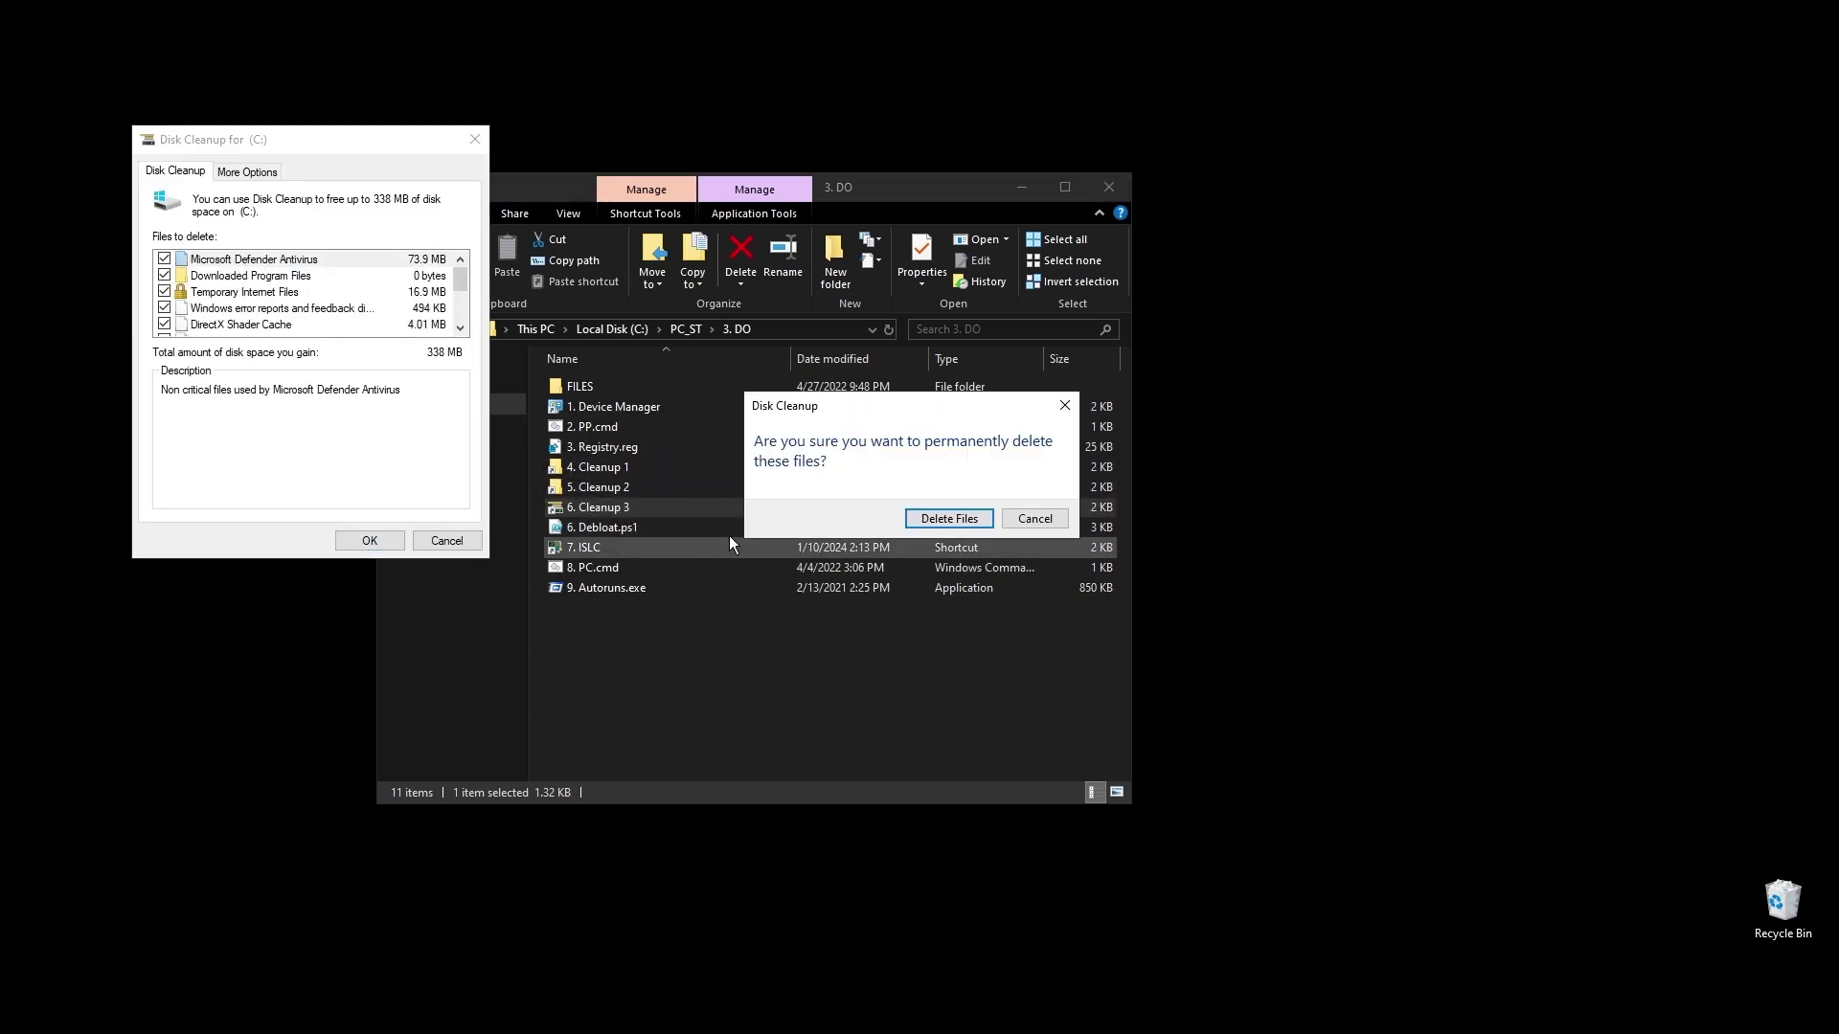
left_click(933, 518)
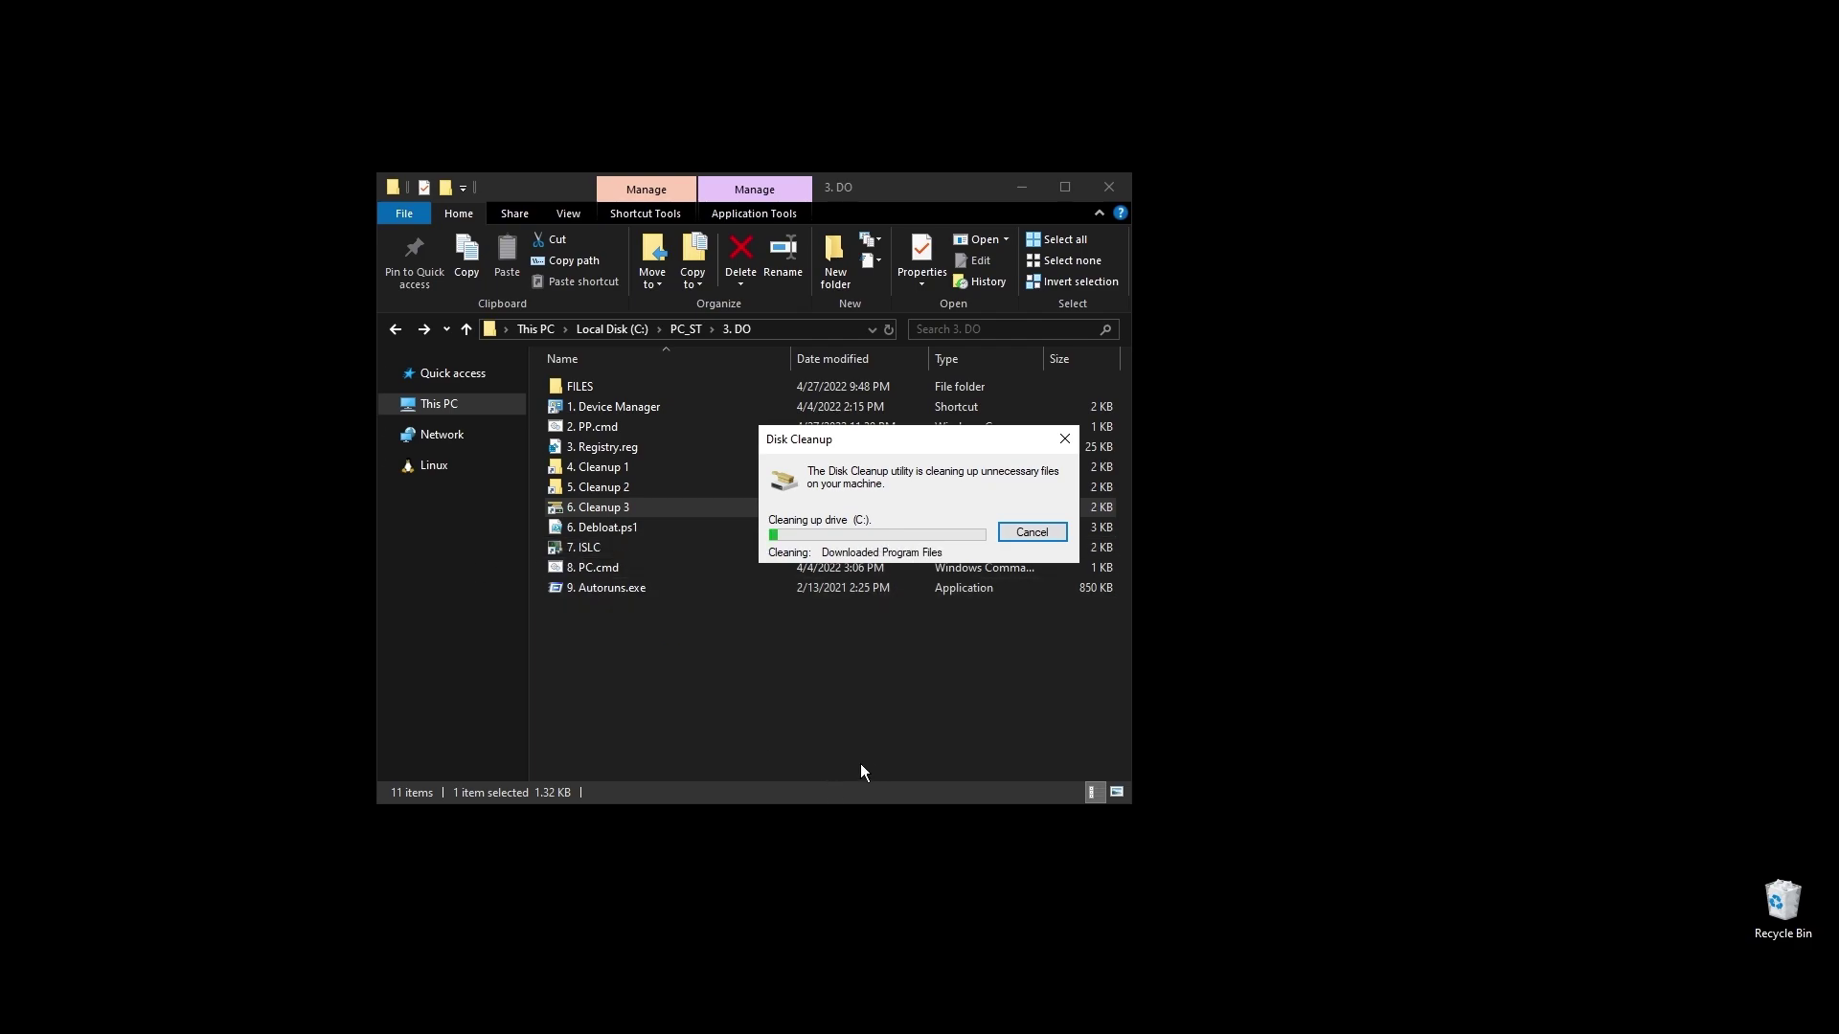
left_click(970, 694)
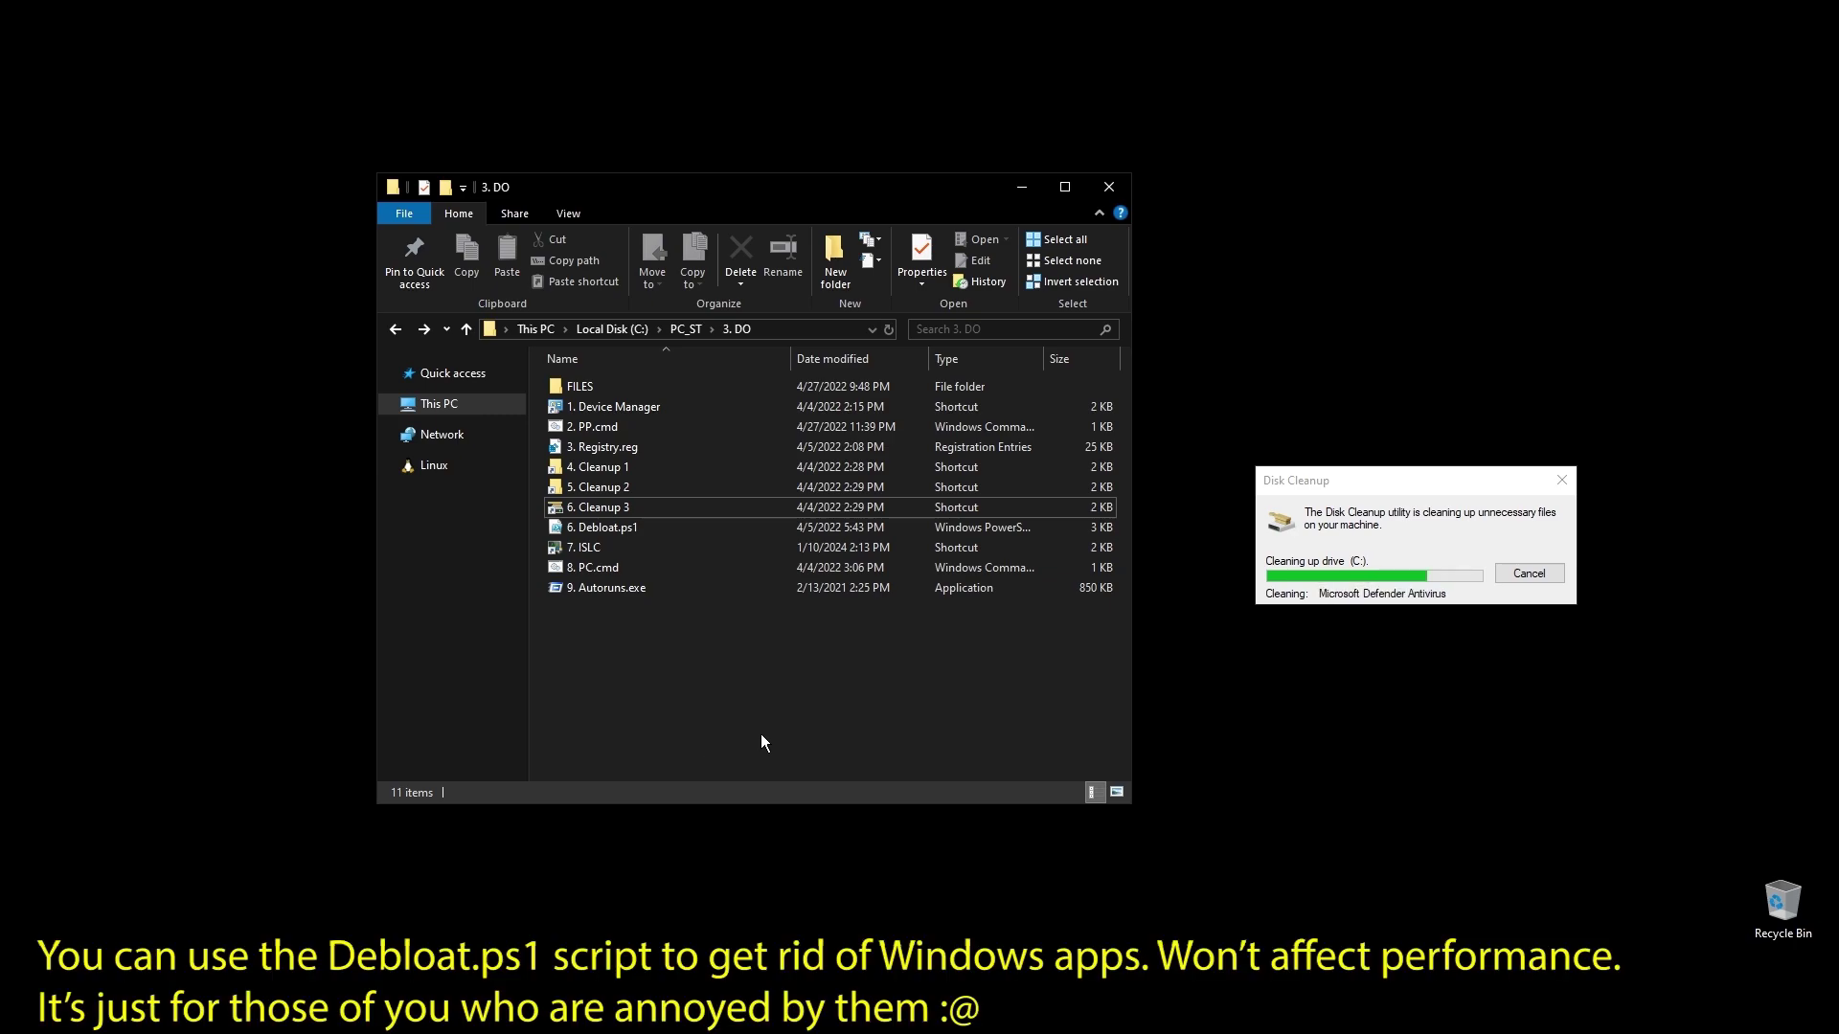
Open 7. ISLC, stop its monitoring and set the wanted timer resolution to 0.50
left_click(583, 551)
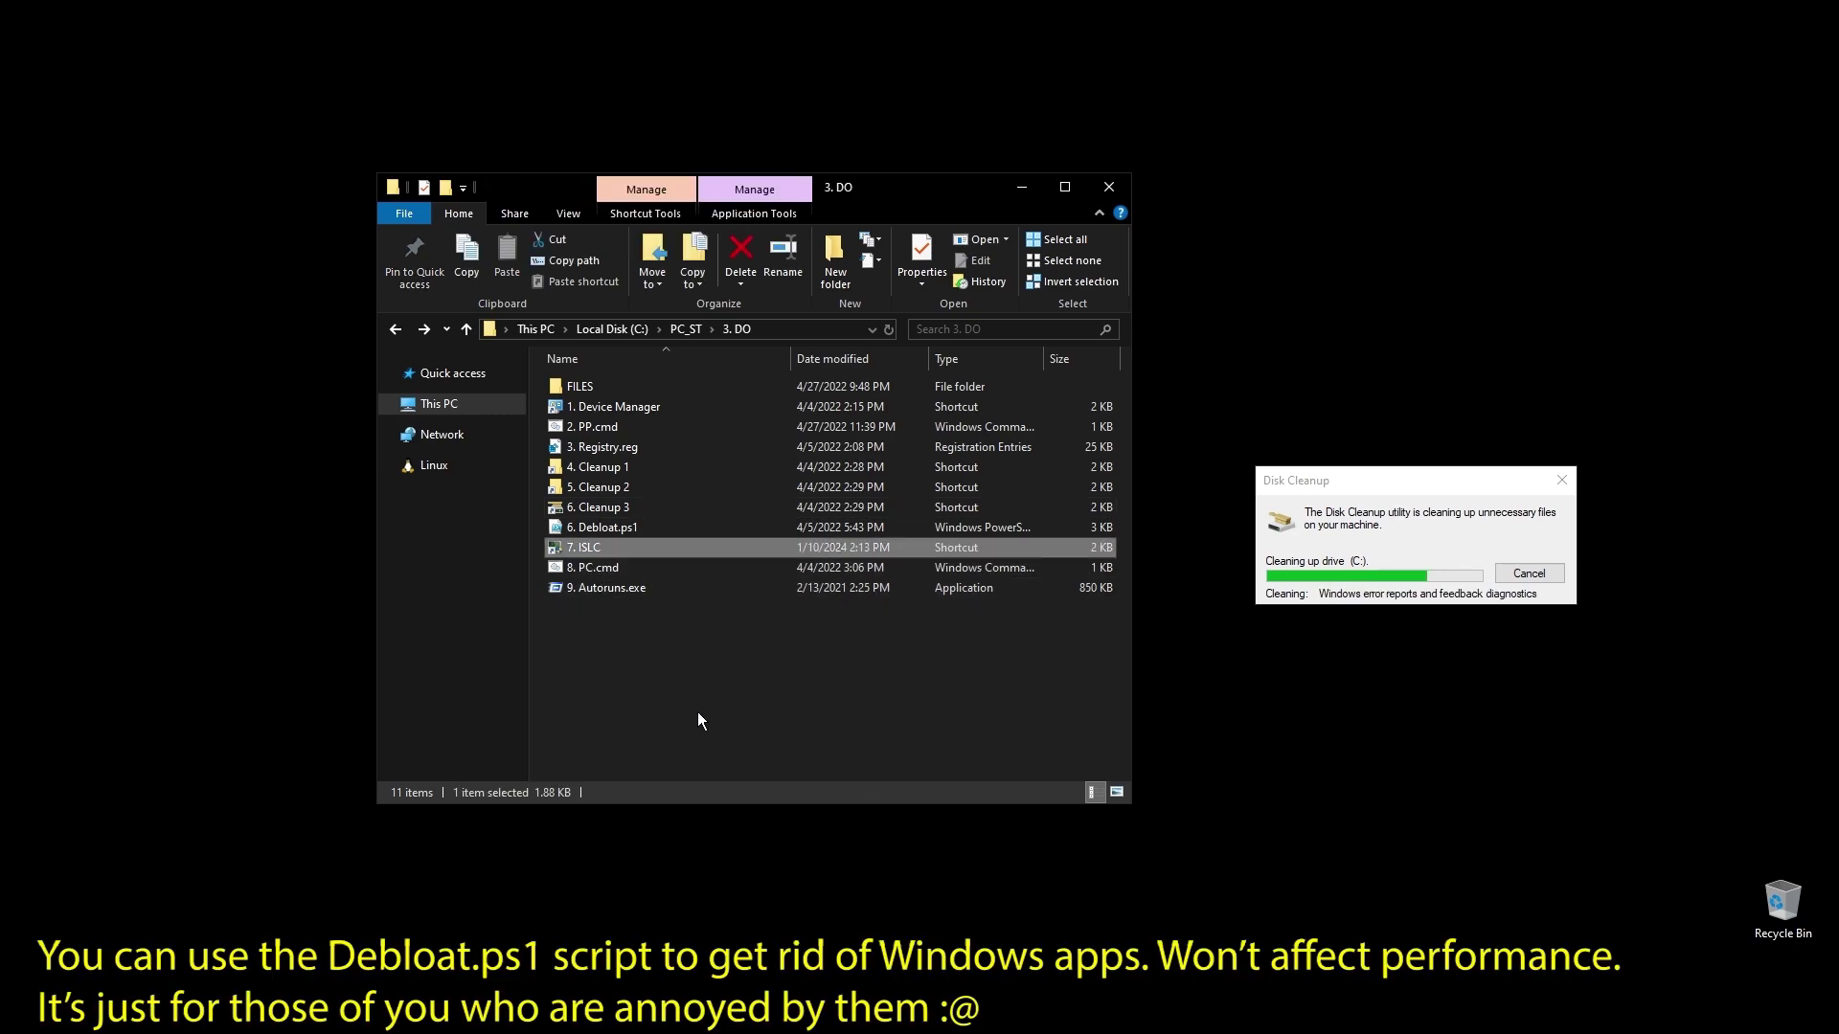
key("Return")
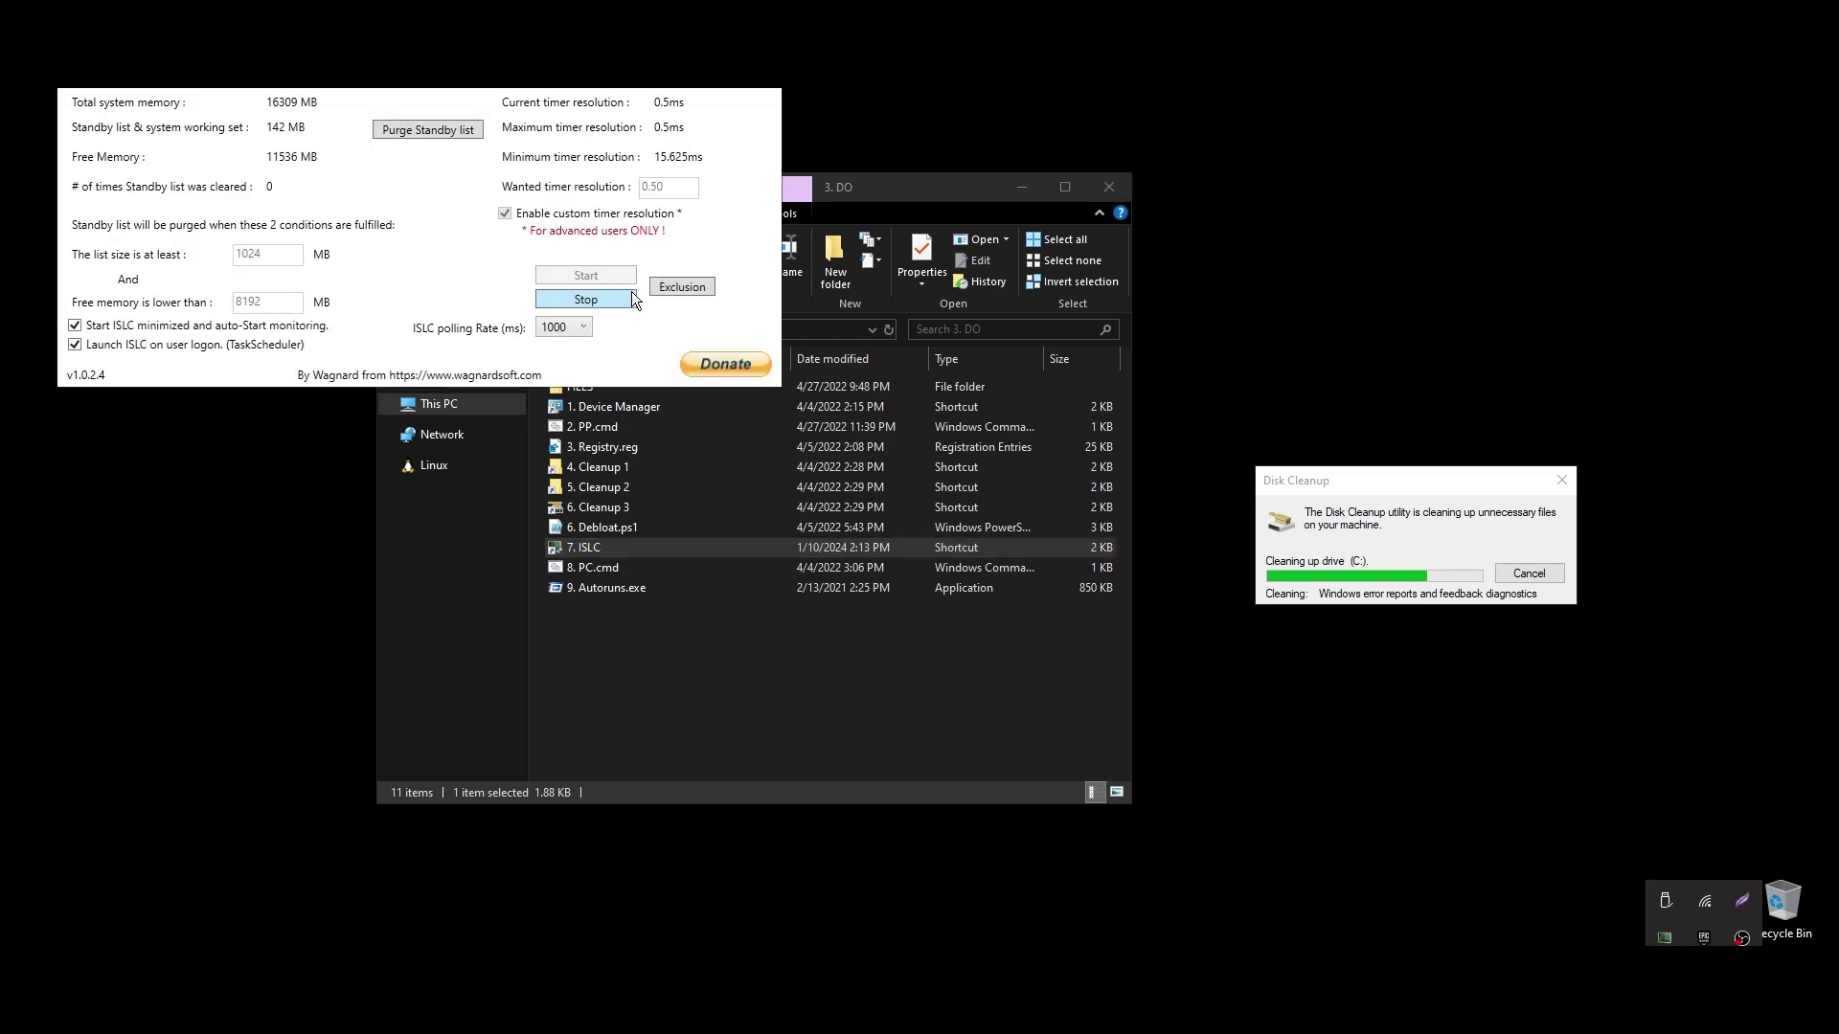
left_click(612, 295)
left_click_drag(665, 192, 605, 191)
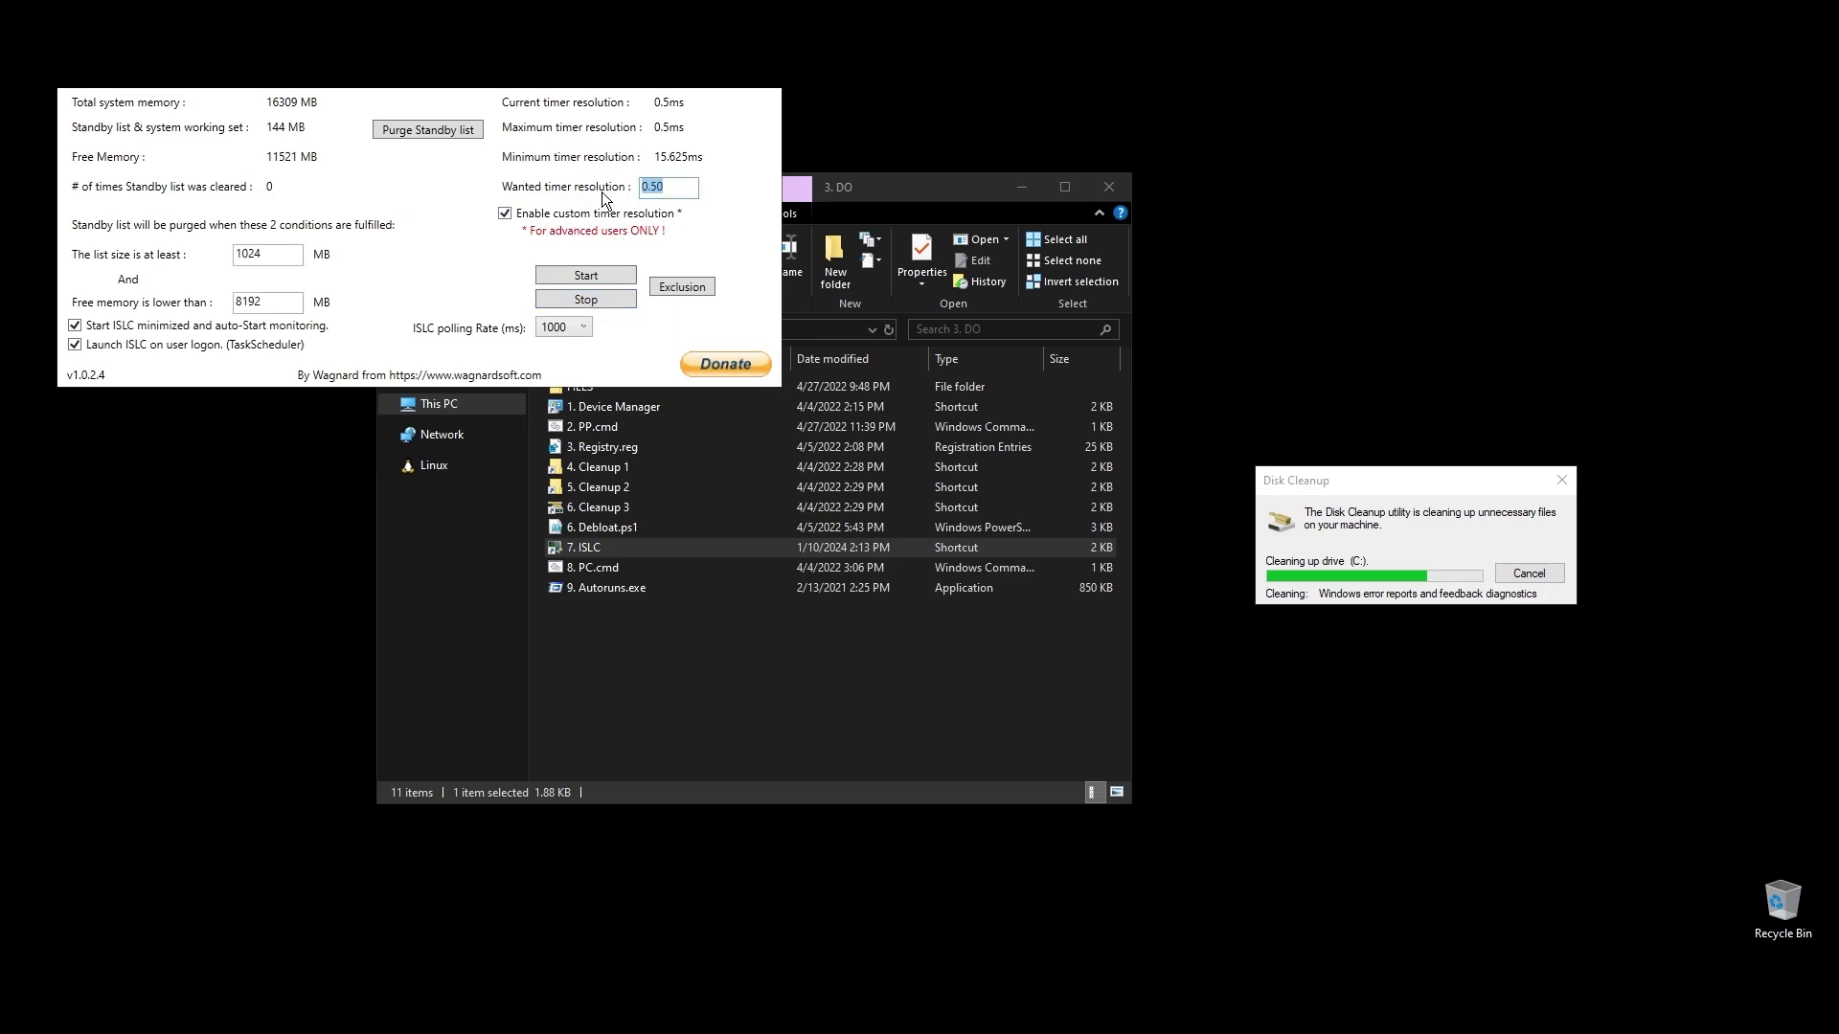
type("0.00")
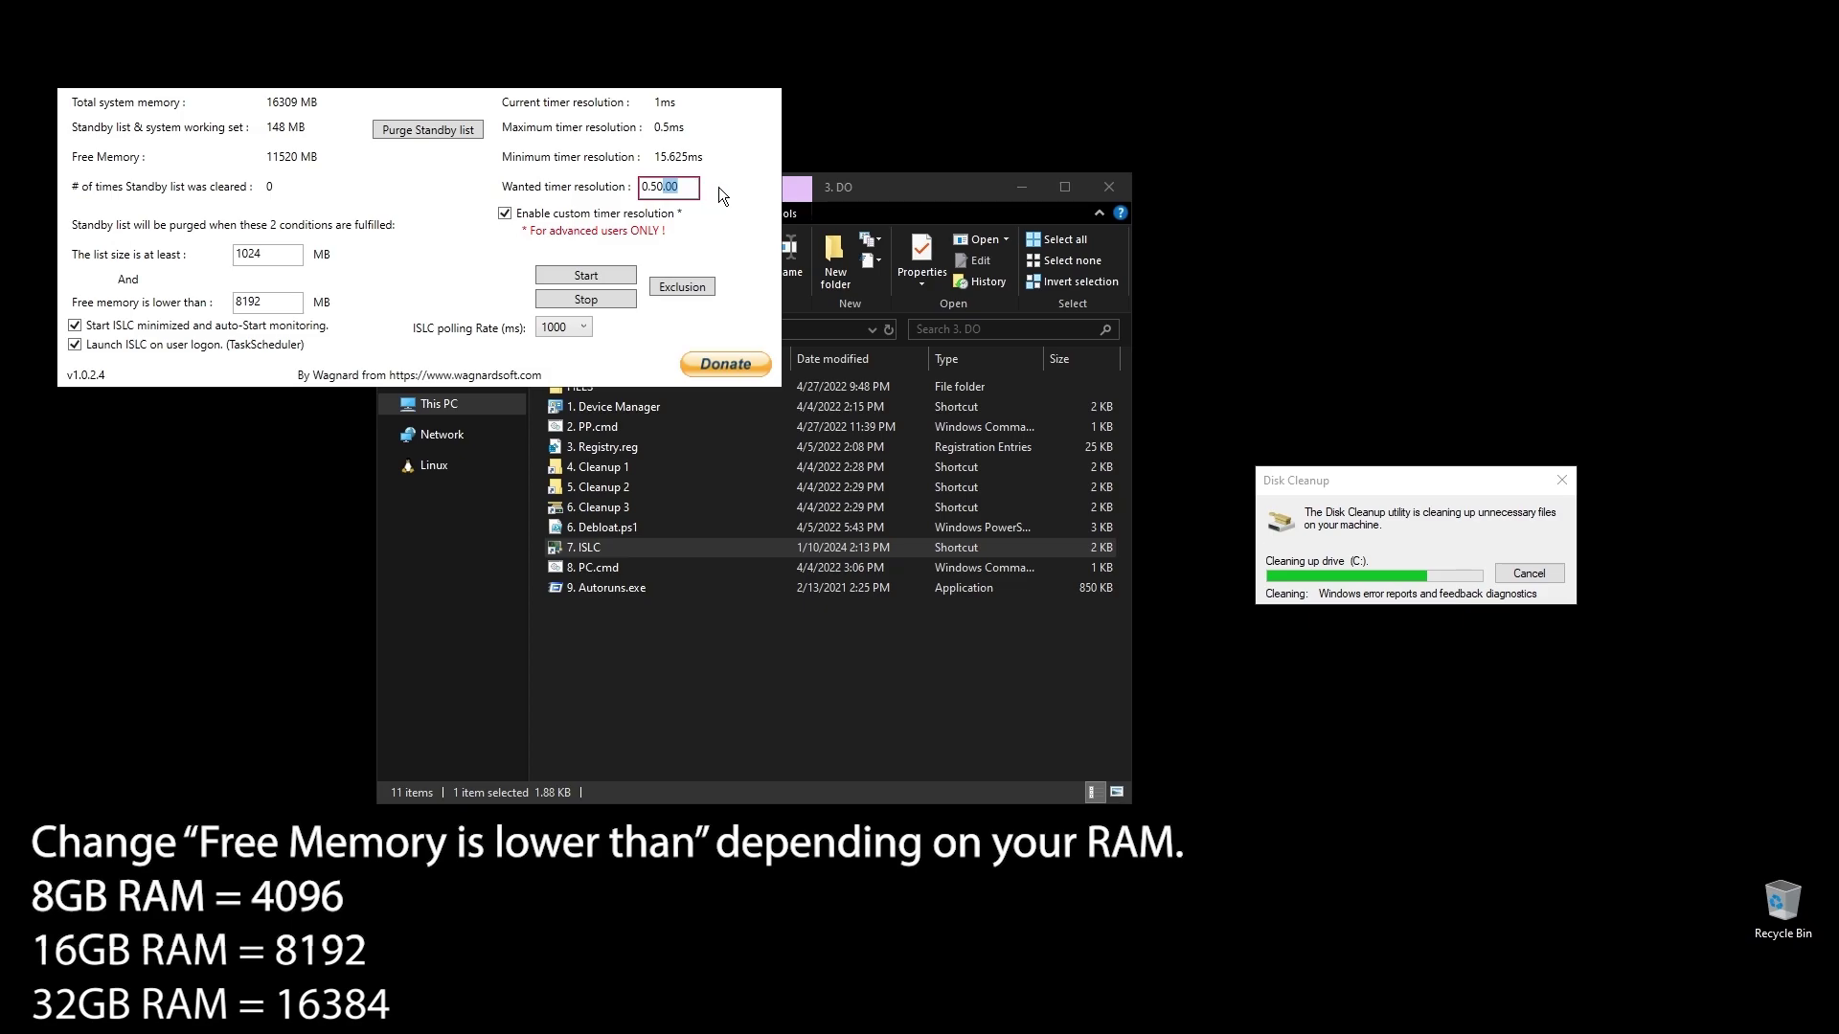
type("50")
key("Delete")
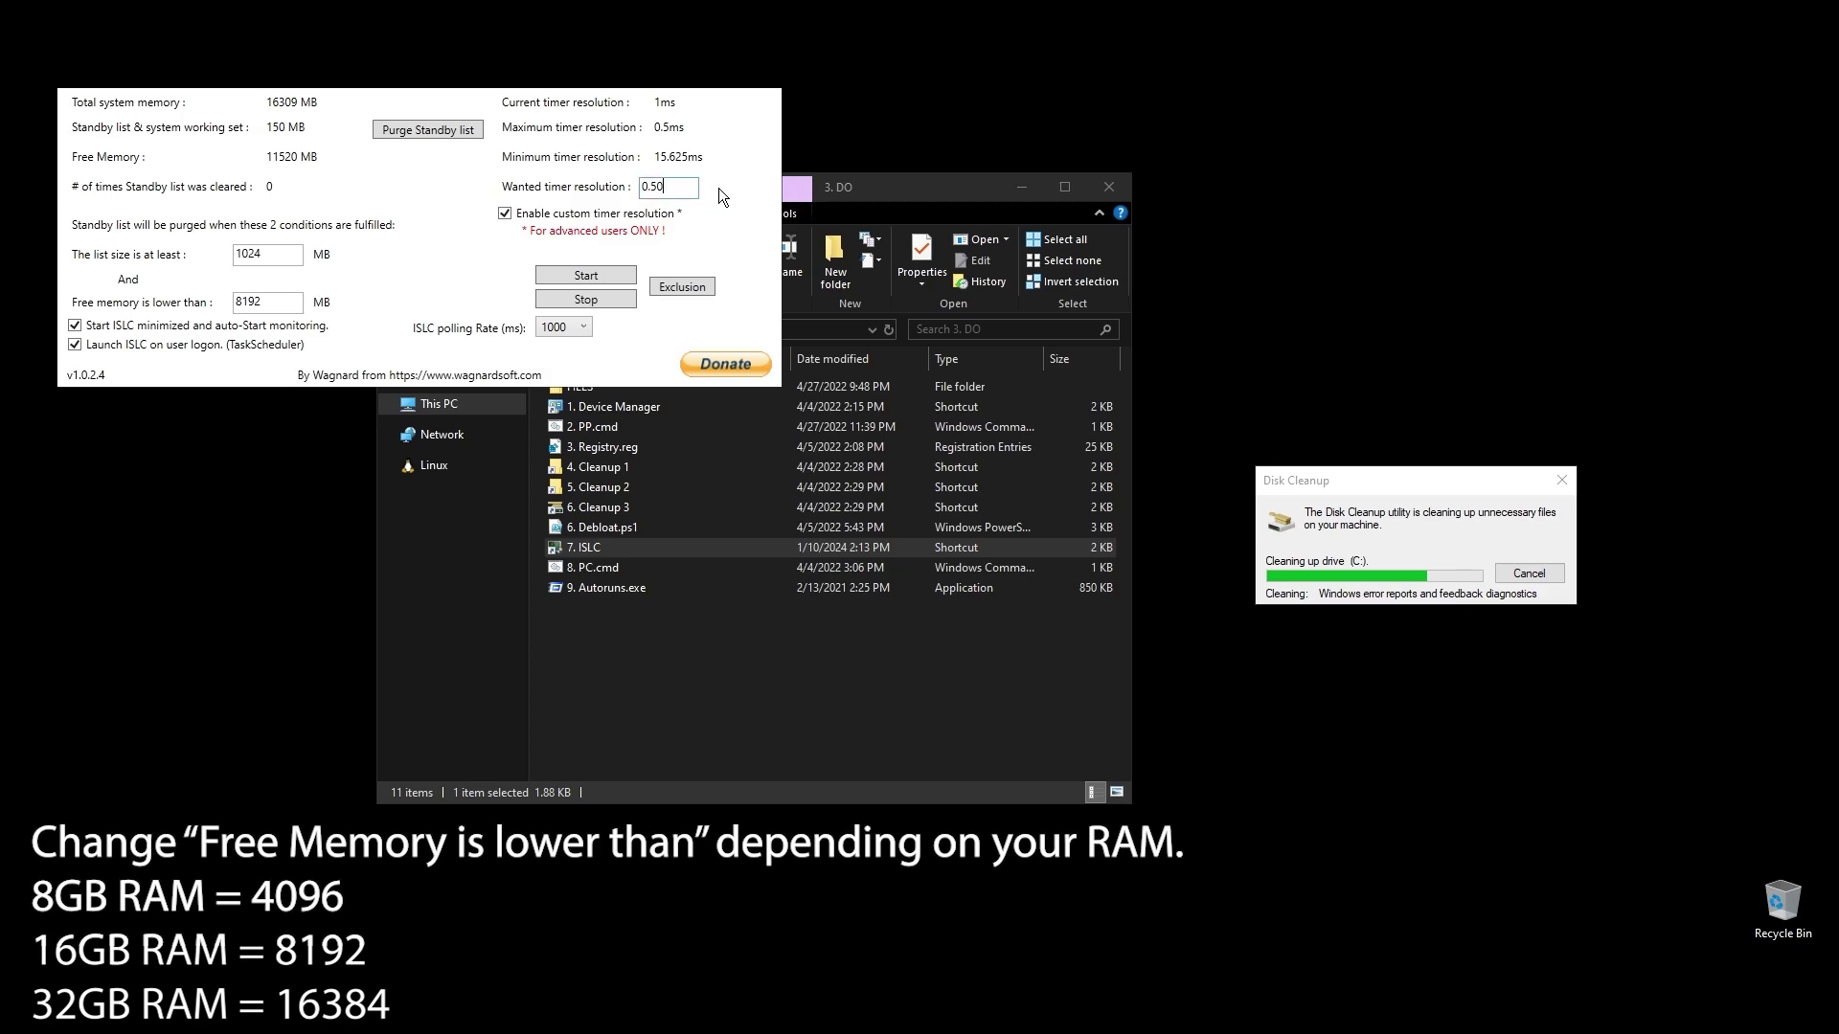
Start the Intelligent standby list cleaner's monitoring and minimize its window
left_click(560, 272)
left_click_drag(527, 71, 1061, 596)
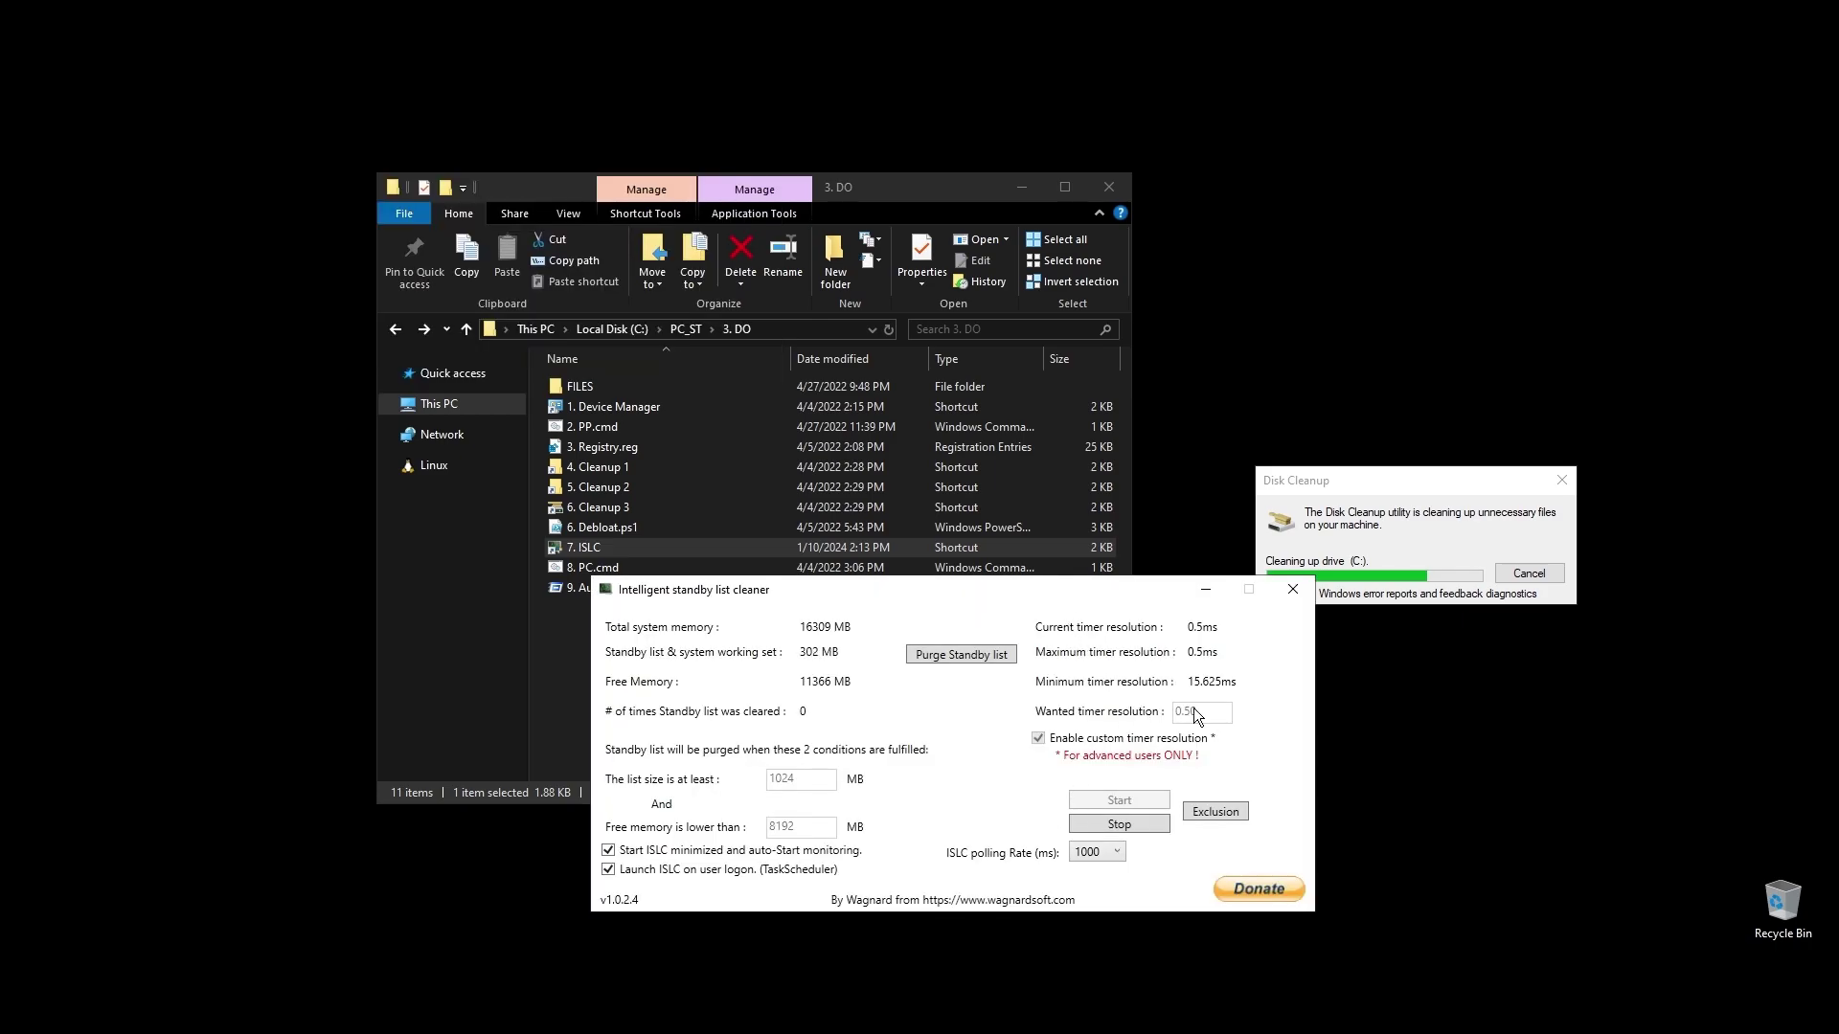
left_click(1198, 588)
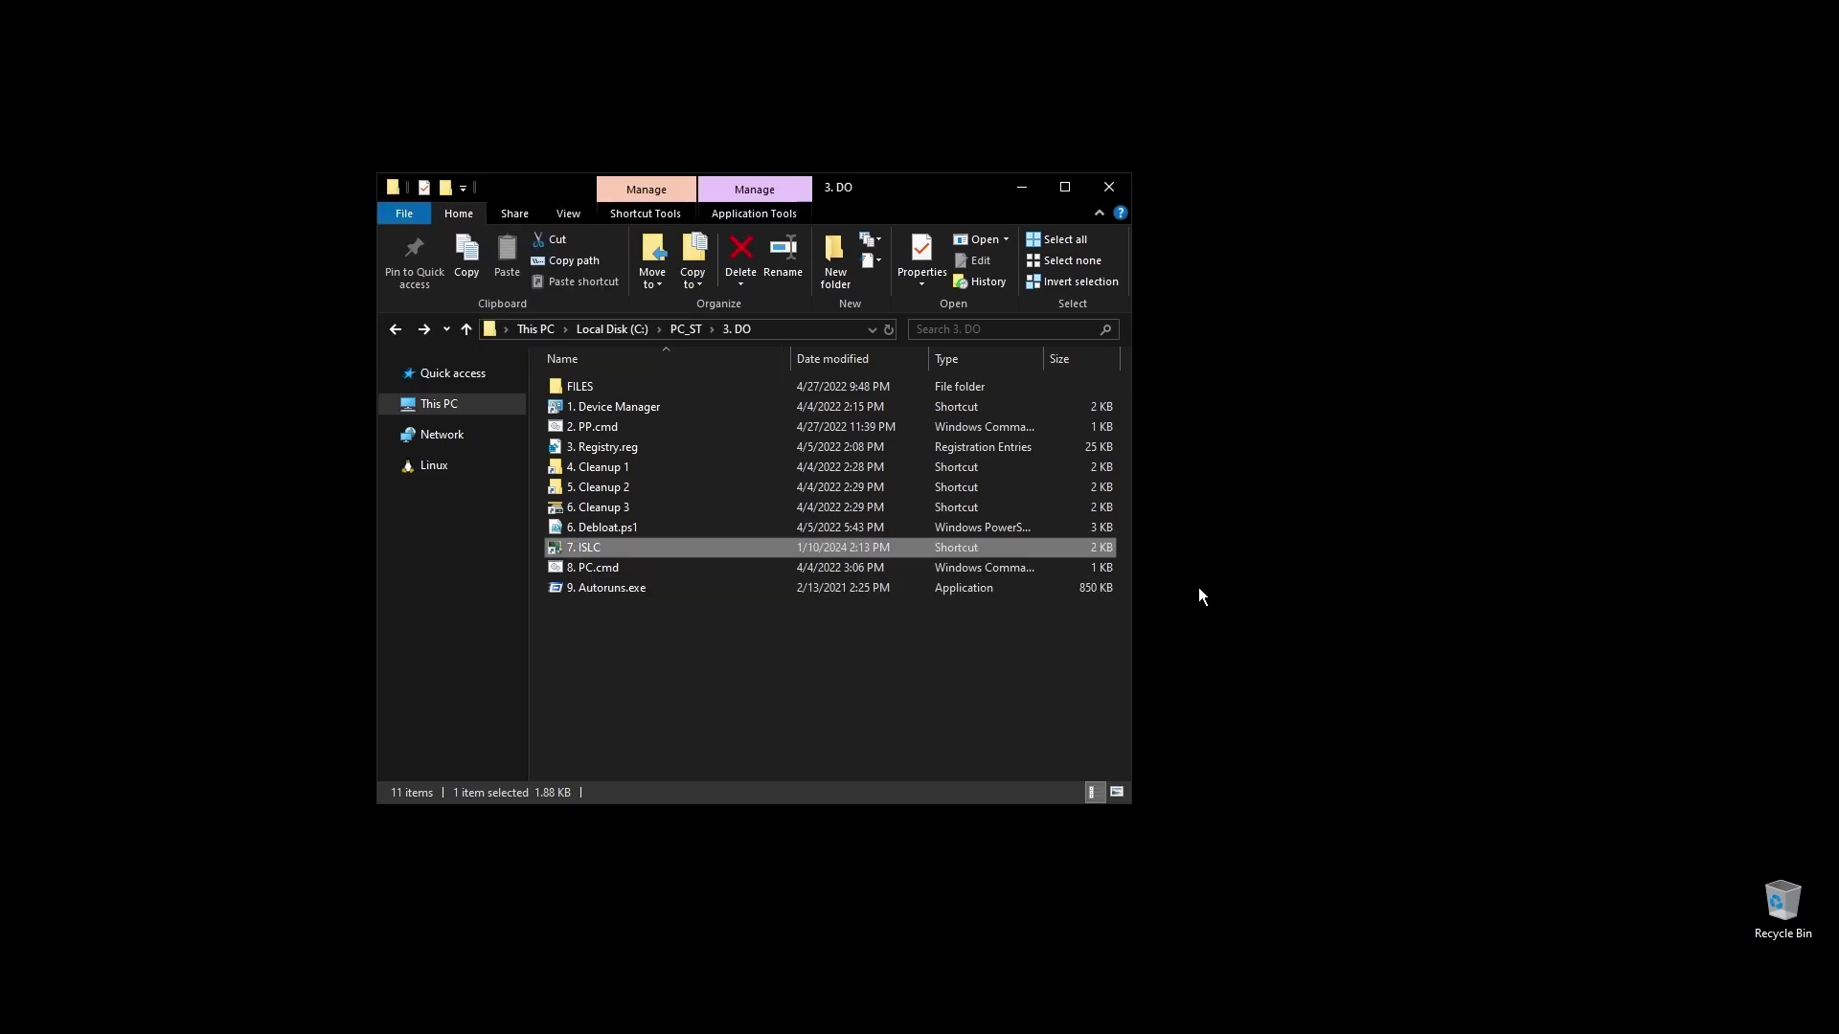
Run 8. PC.cmd as administrator, check the command output and close its console
right_click(596, 571)
left_click(705, 222)
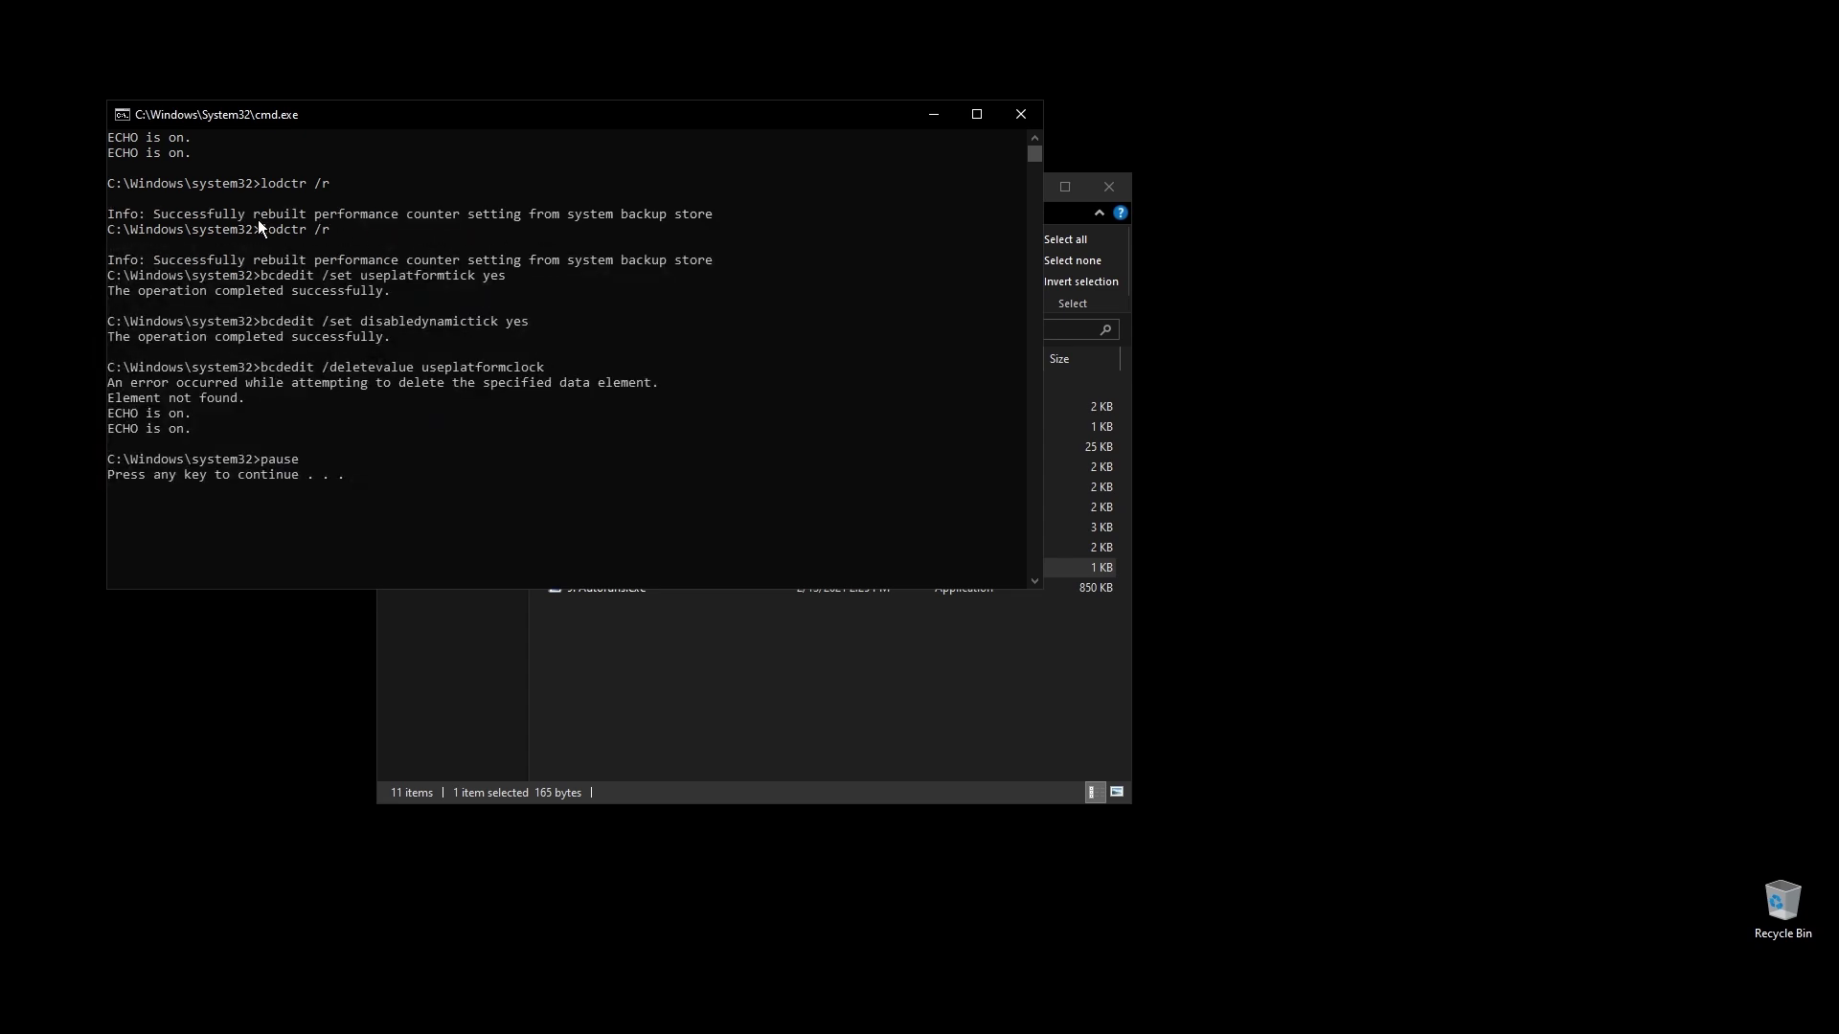
left_click_drag(157, 216, 462, 216)
key("Return")
key("Return")
Run 9. Autoruns.exe as administrator and disable the Adobe CCXProcess, Adobe Creative Cloud, Lightshot and Razer AppEngine logon entries
left_click(595, 588)
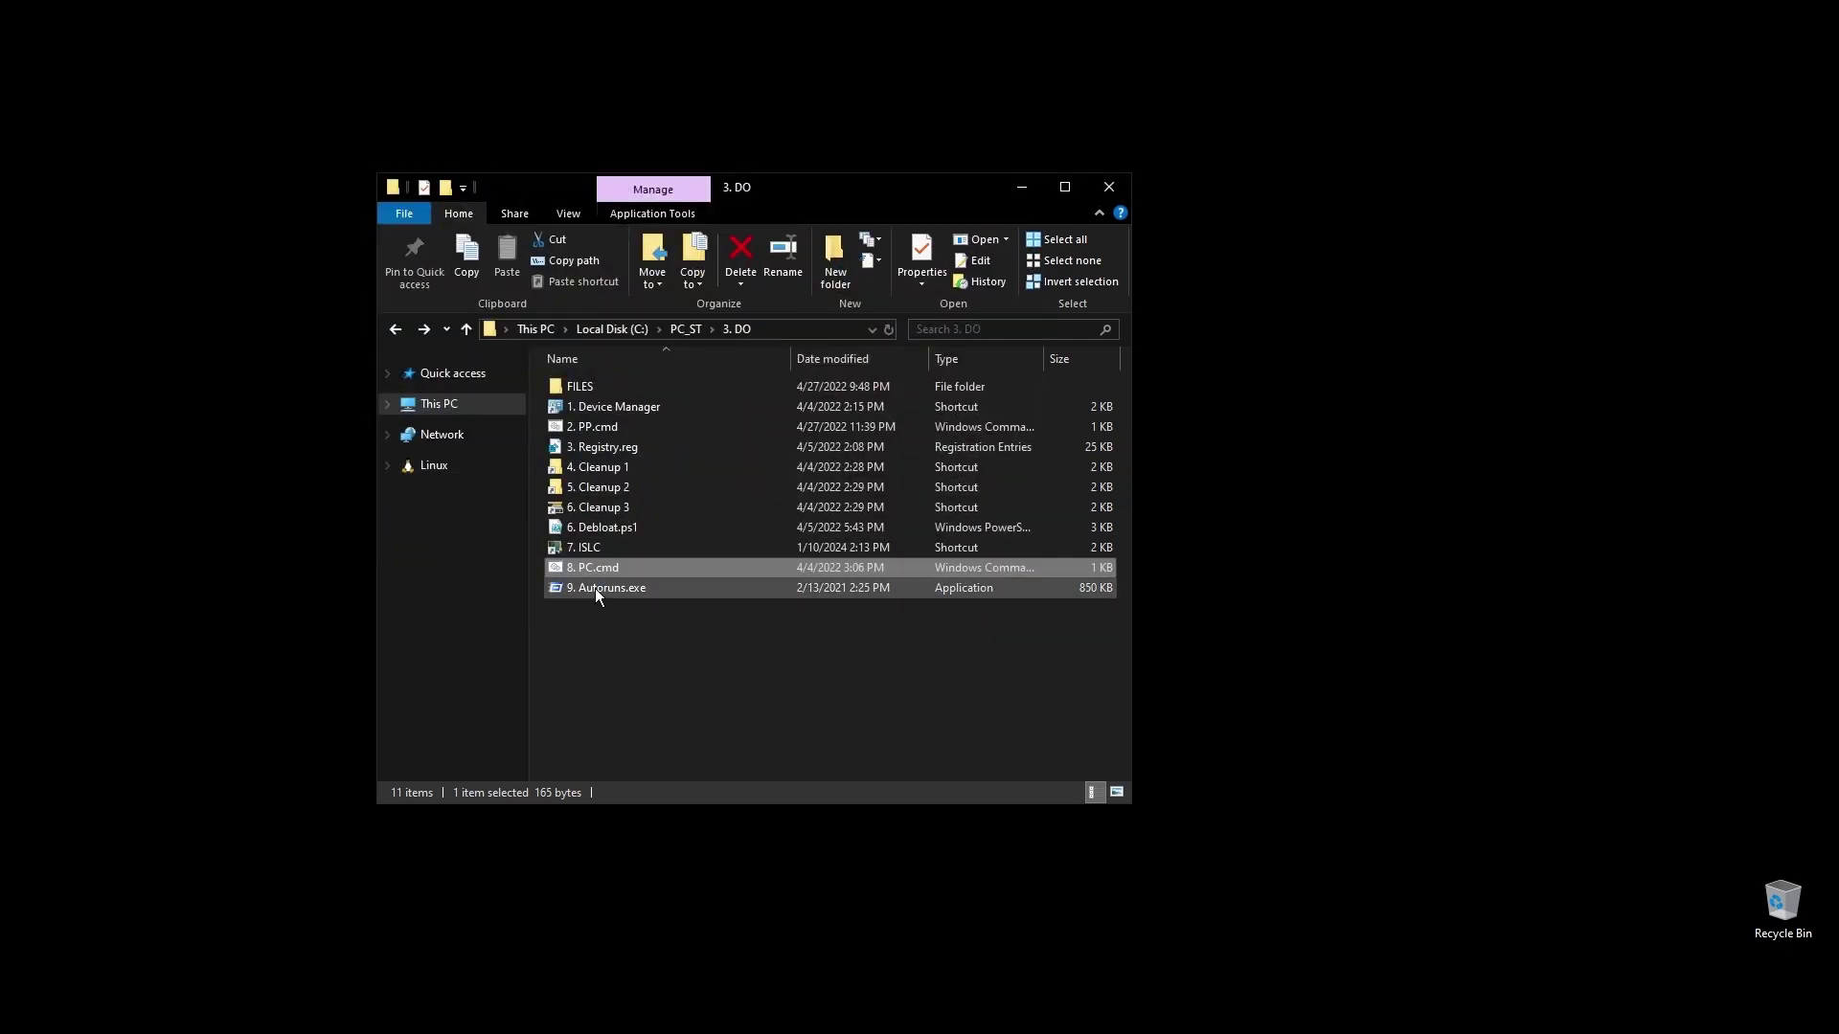
right_click(595, 588)
left_click(728, 624)
left_click(766, 378)
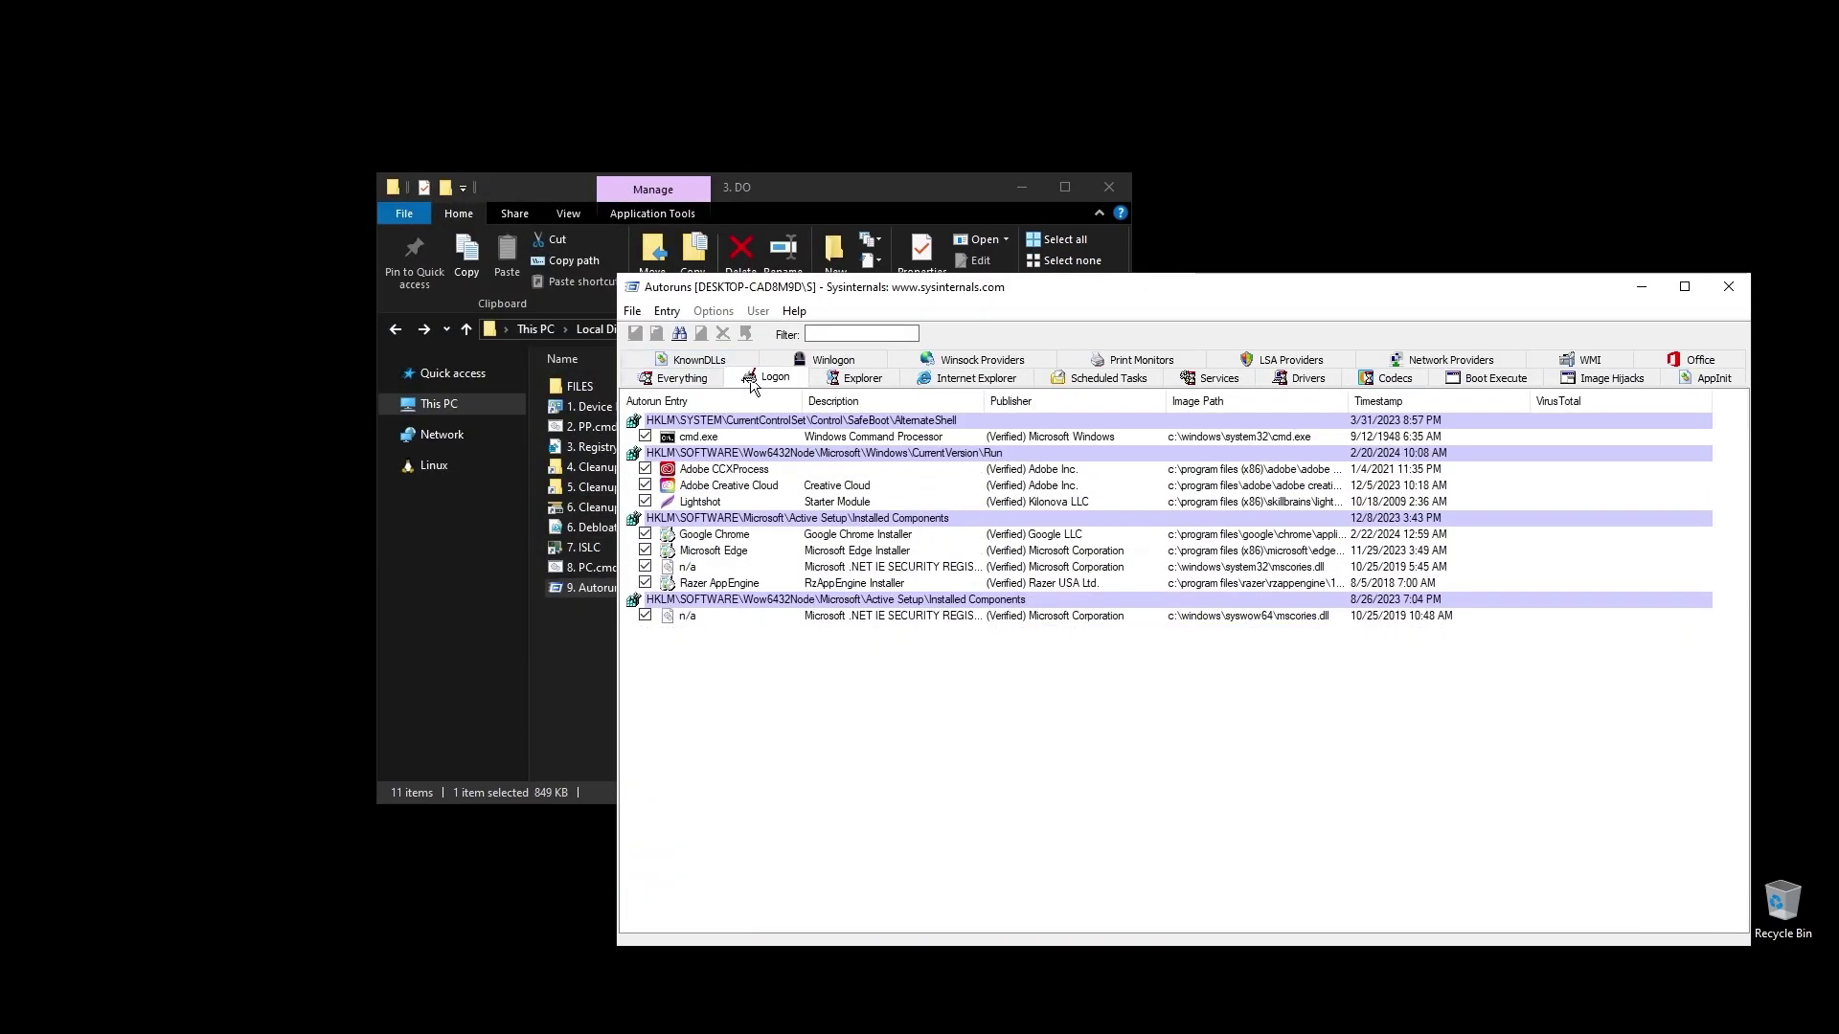
left_click(646, 468)
left_click(645, 484)
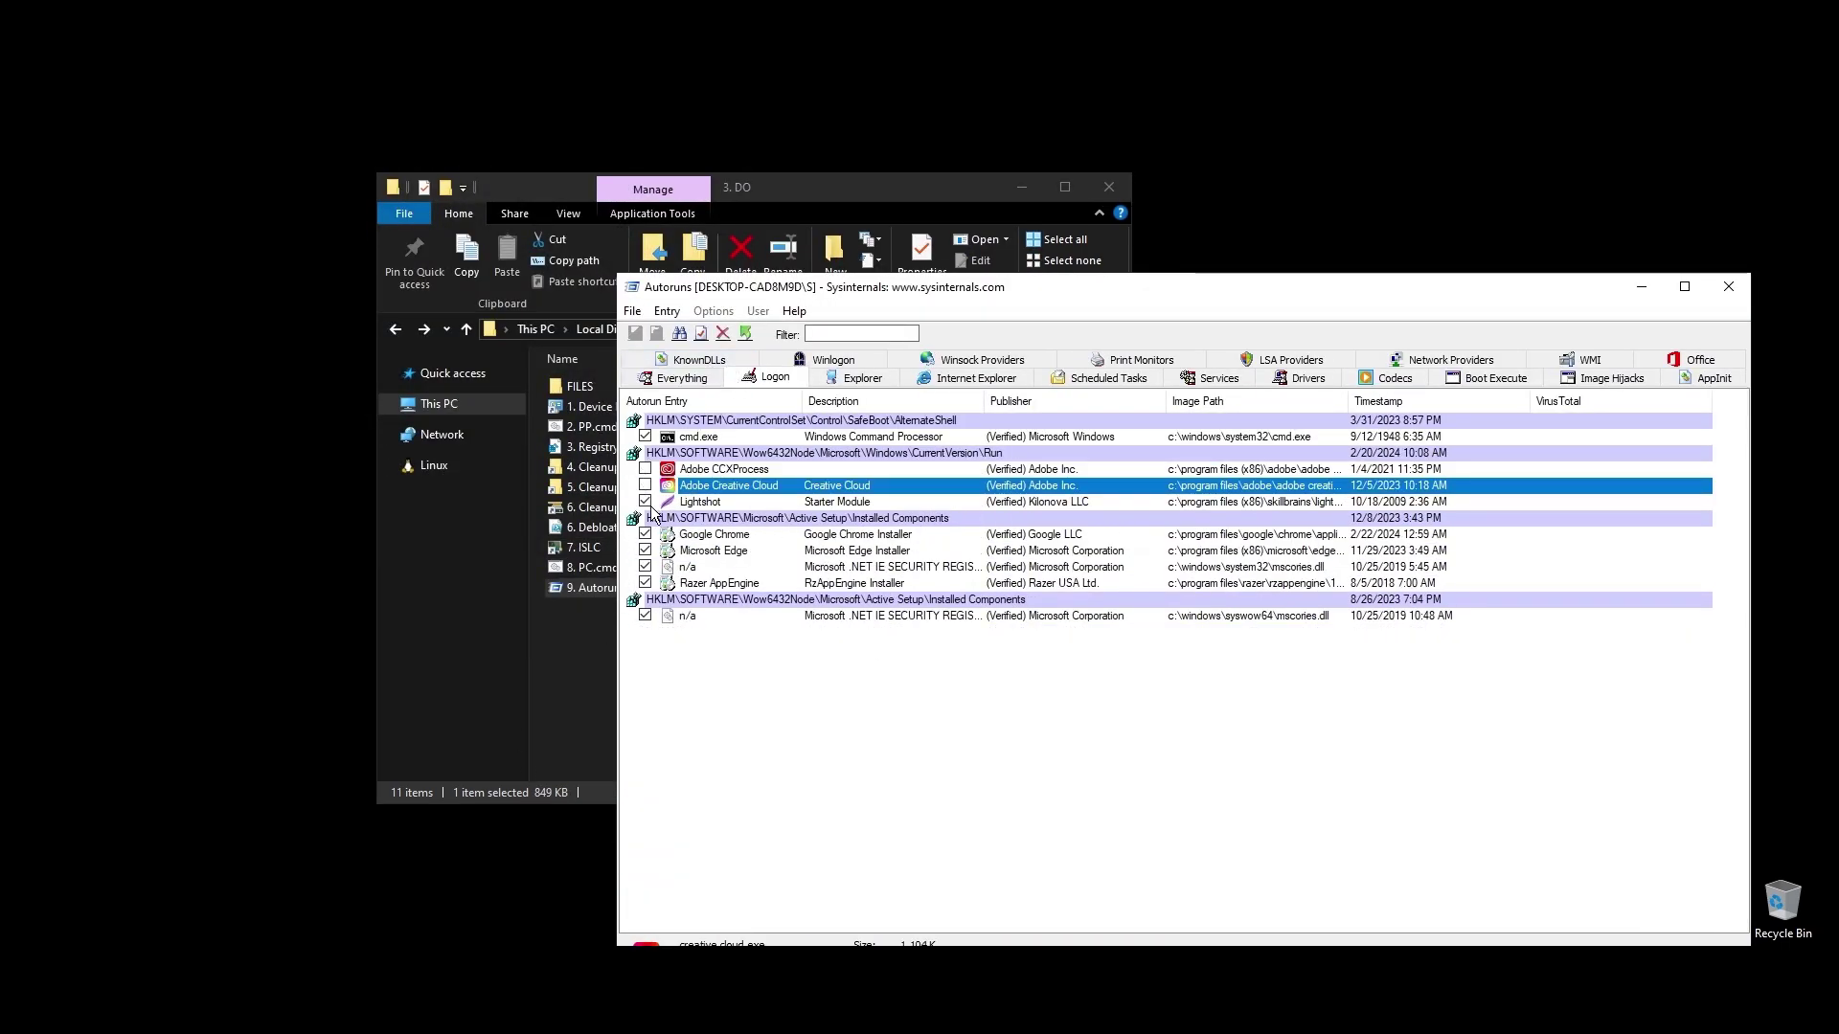
left_click(645, 500)
left_click(646, 582)
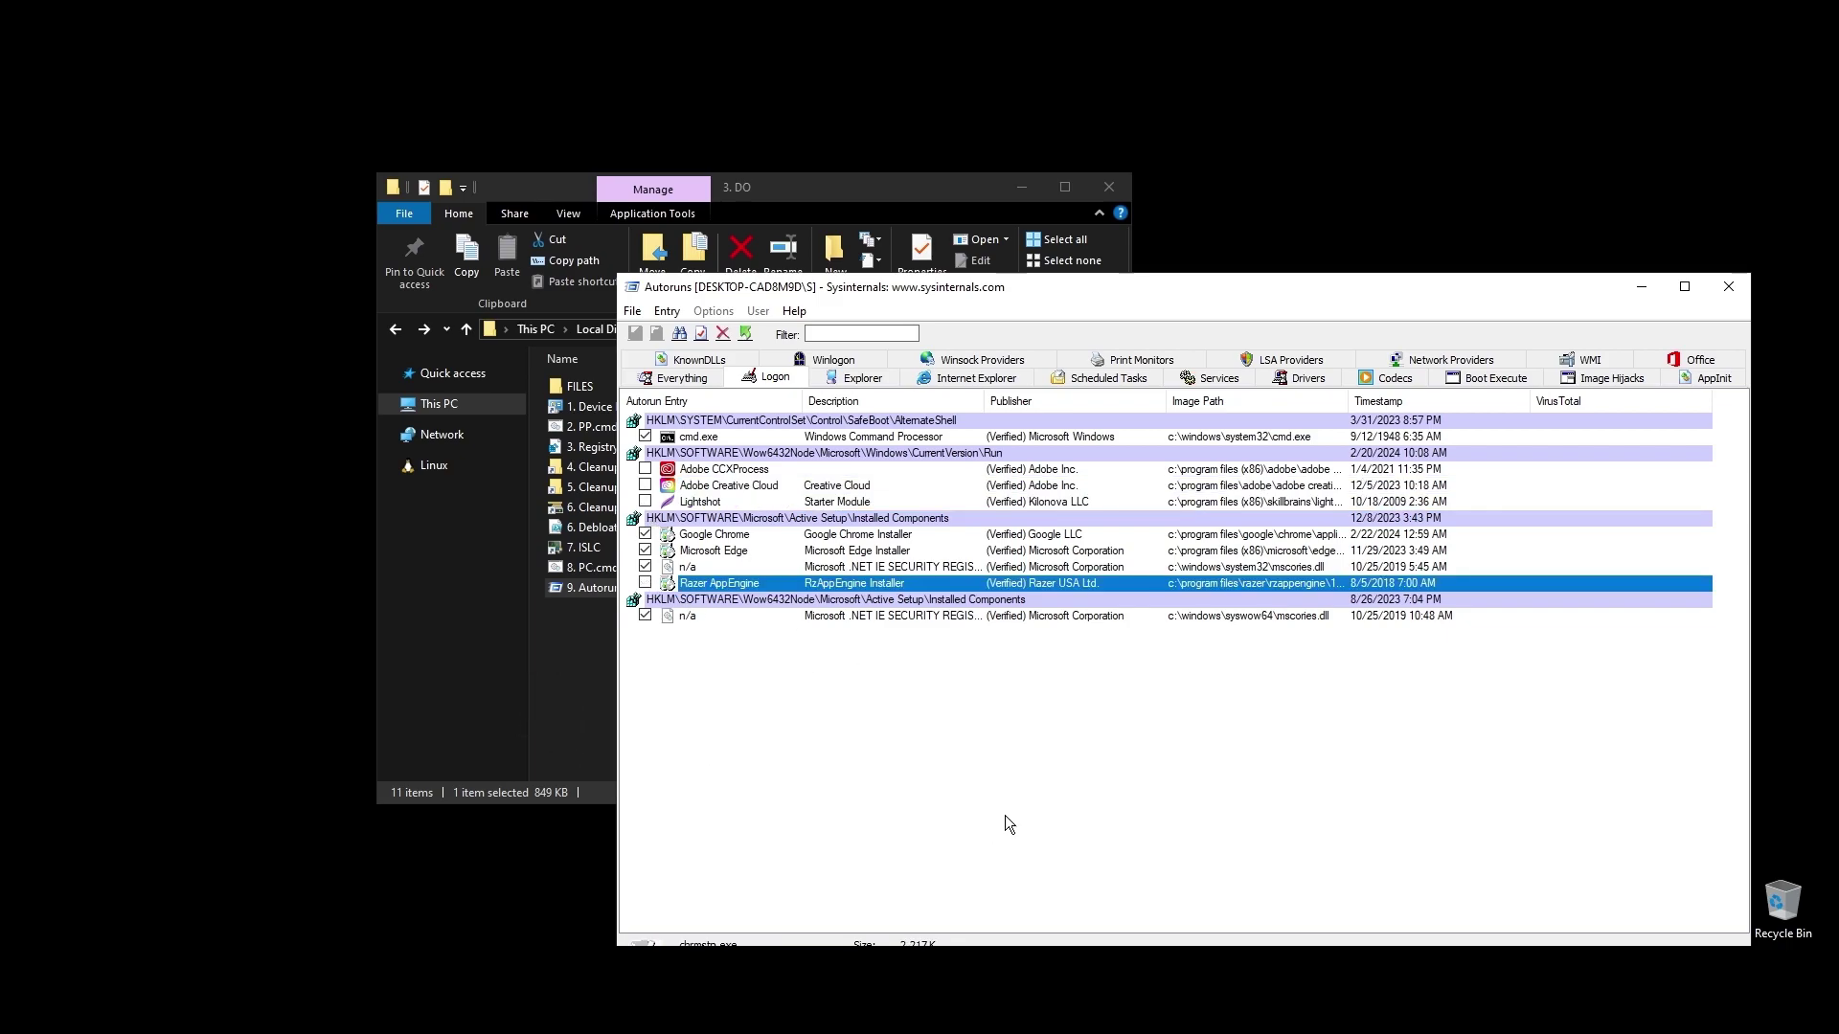
Disable the AnyDesk, nordvpn-service, NordUpdaterService and nordsec-threatprotection services in Autoruns
left_click(1027, 376)
left_click(1065, 375)
left_click(1198, 377)
left_click_drag(1153, 288, 1110, 200)
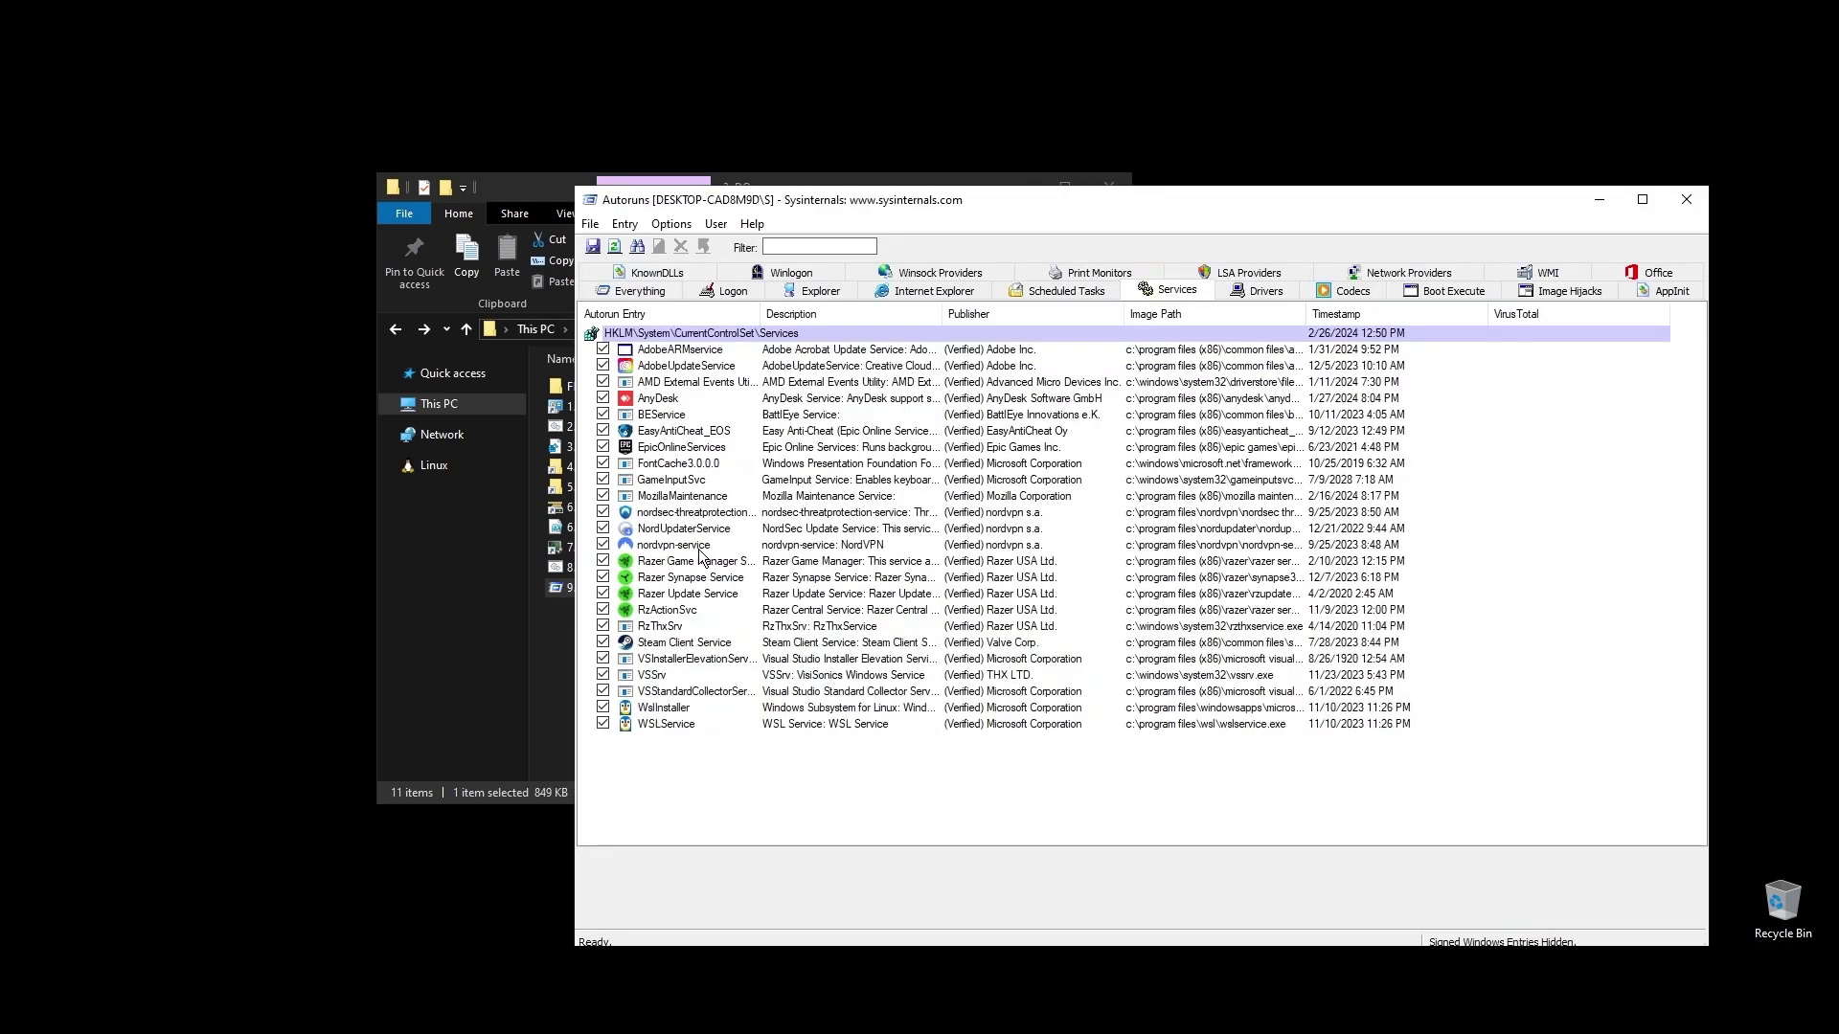
left_click(603, 398)
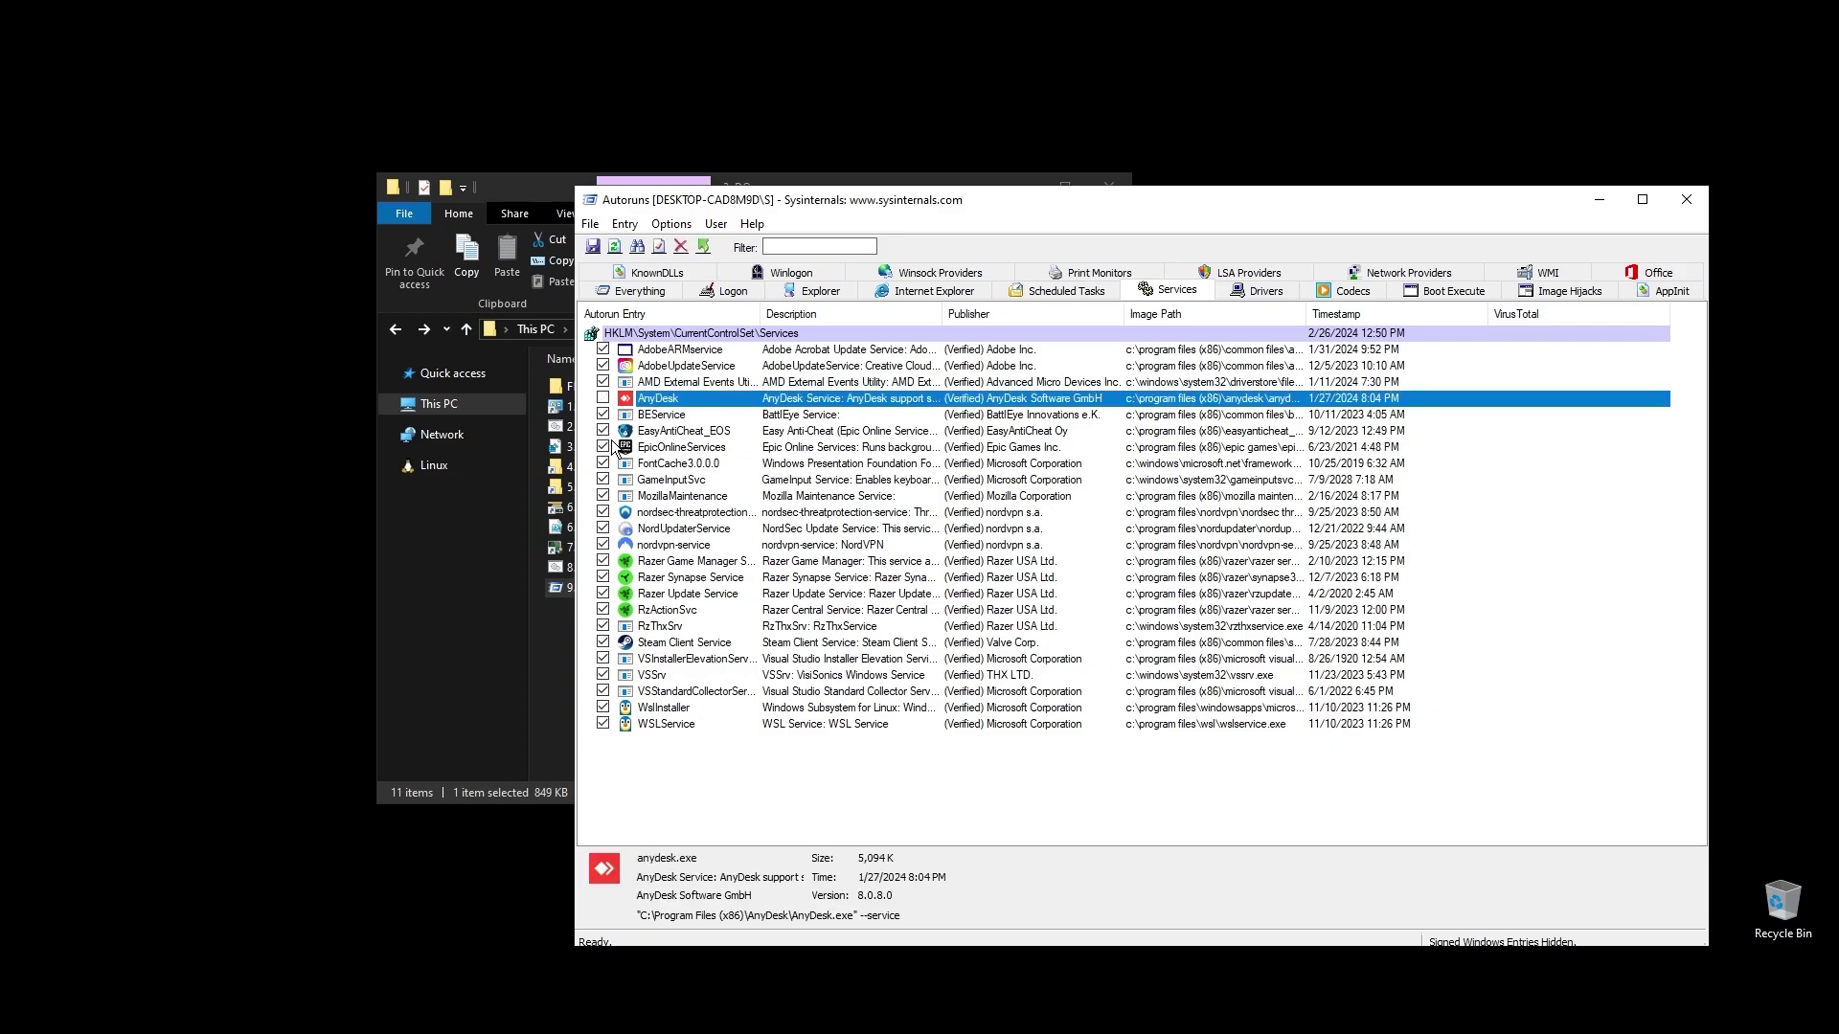
left_click(603, 545)
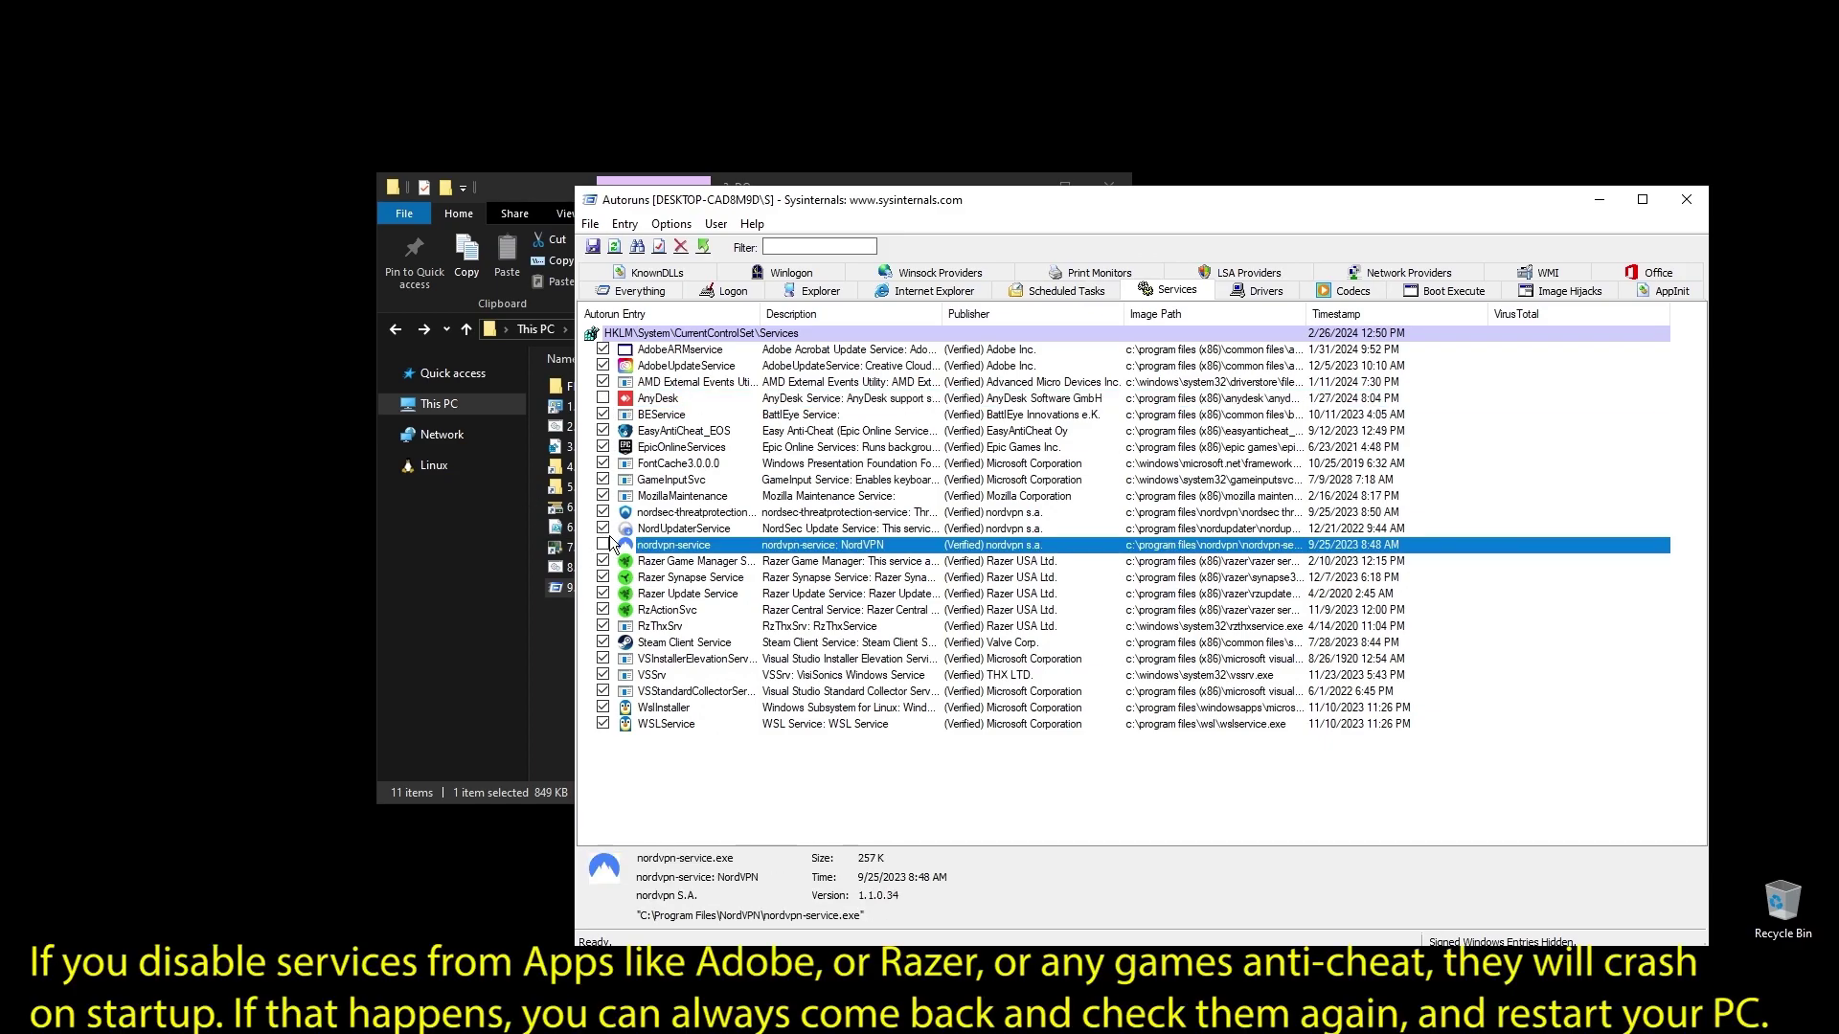
left_click(604, 529)
left_click(604, 512)
Disable the Razer Game Manager, Razer Synapse, Razer Update, RzActionSvc and Steam Client services
left_click(603, 562)
left_click(603, 577)
left_click(603, 593)
left_click(603, 610)
left_click(603, 643)
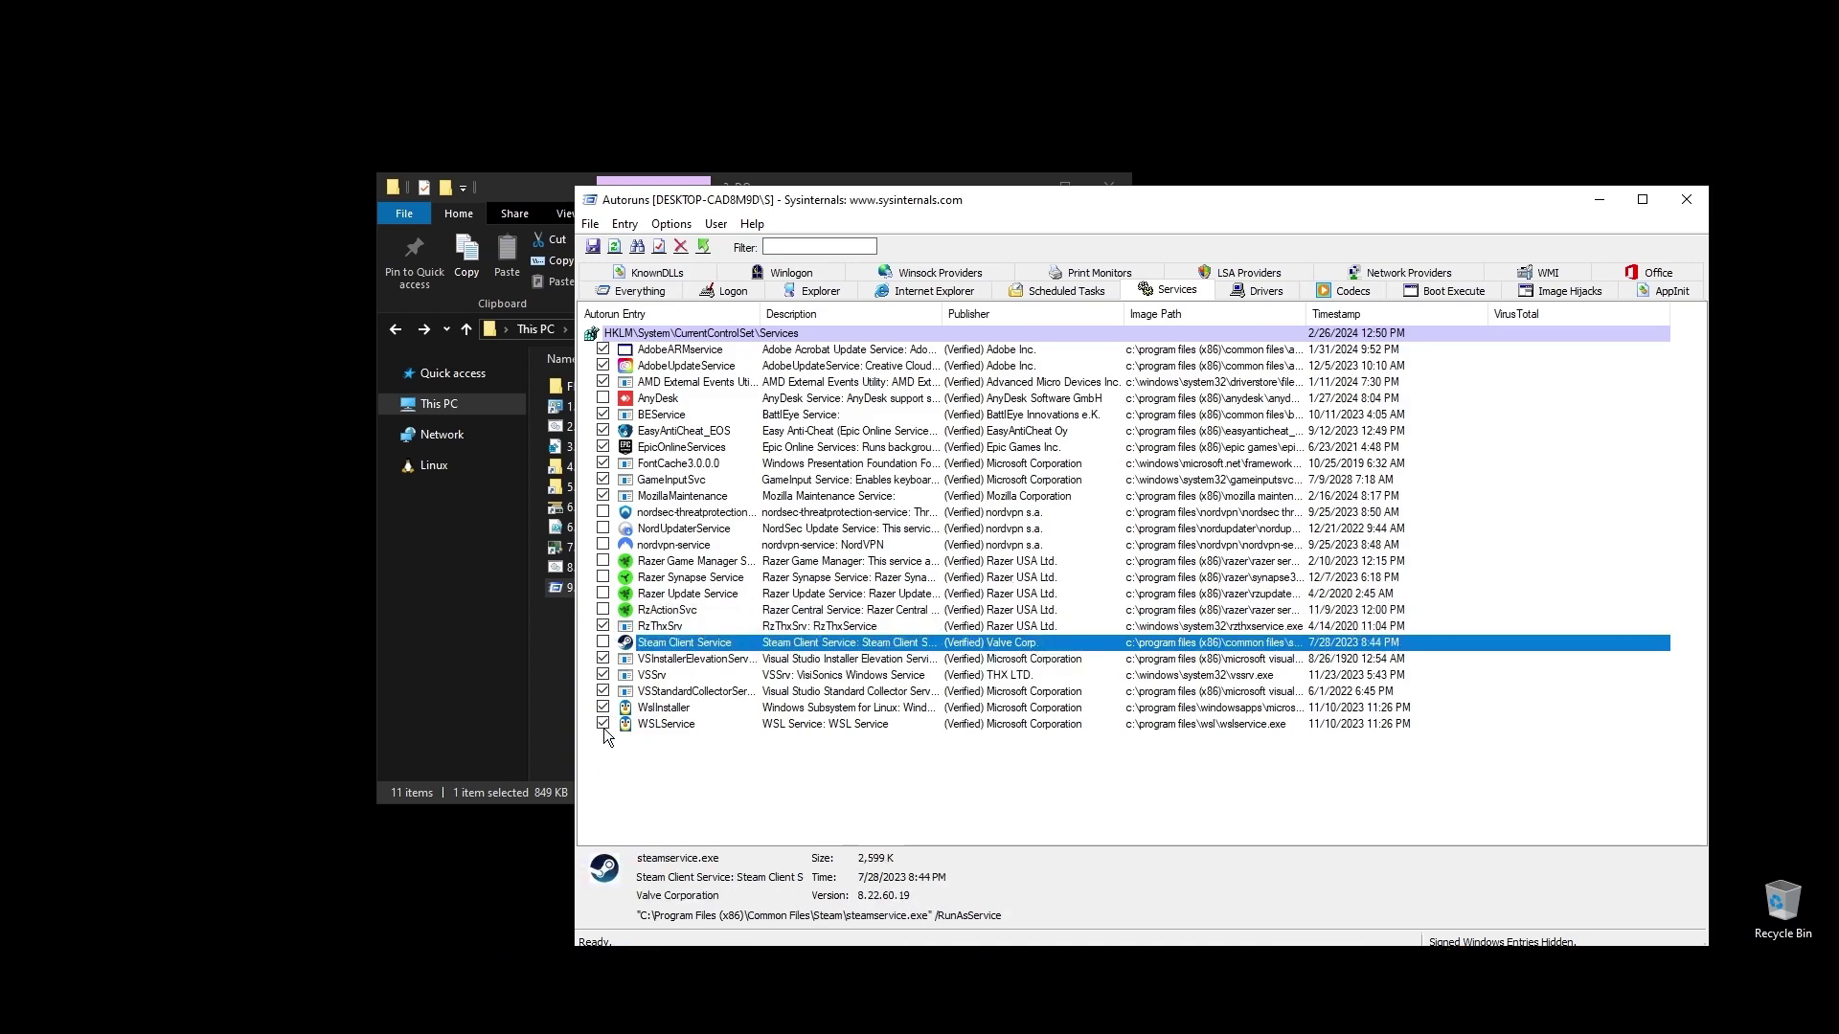
Disable the WSLService and WslInstaller services and close Autoruns
left_click(603, 724)
left_click(604, 708)
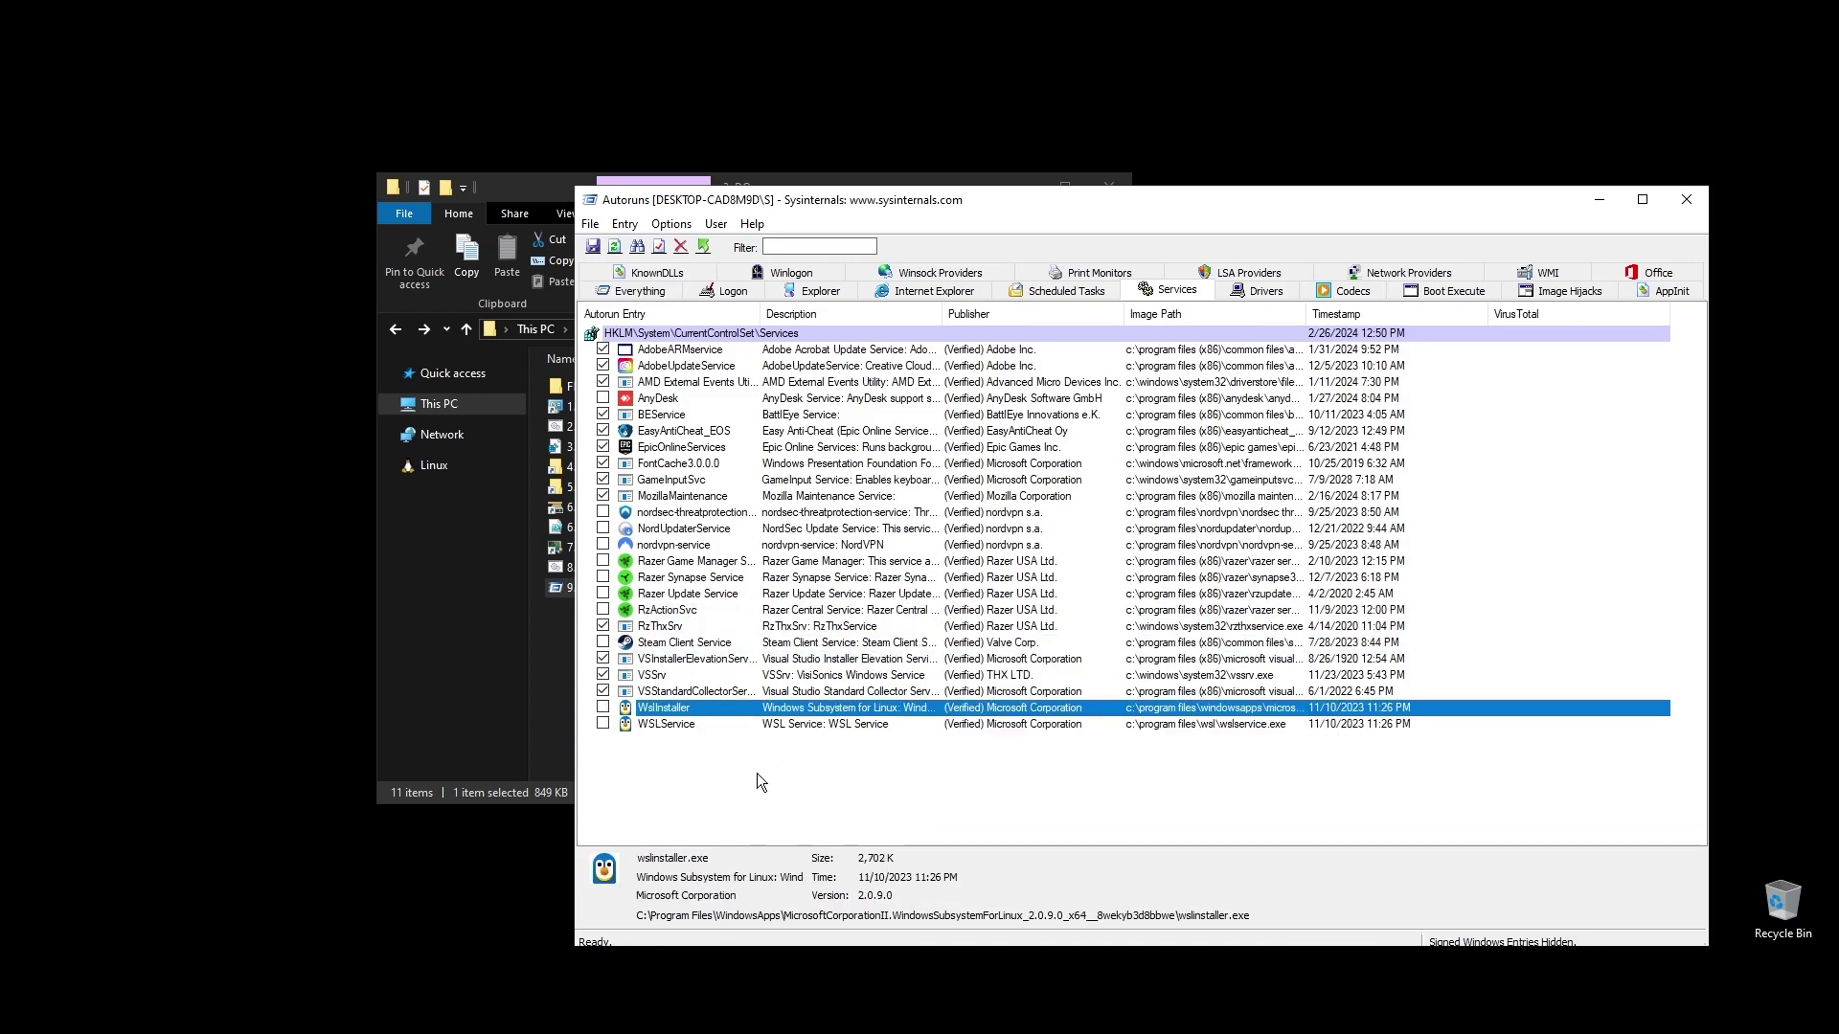
left_click(889, 772)
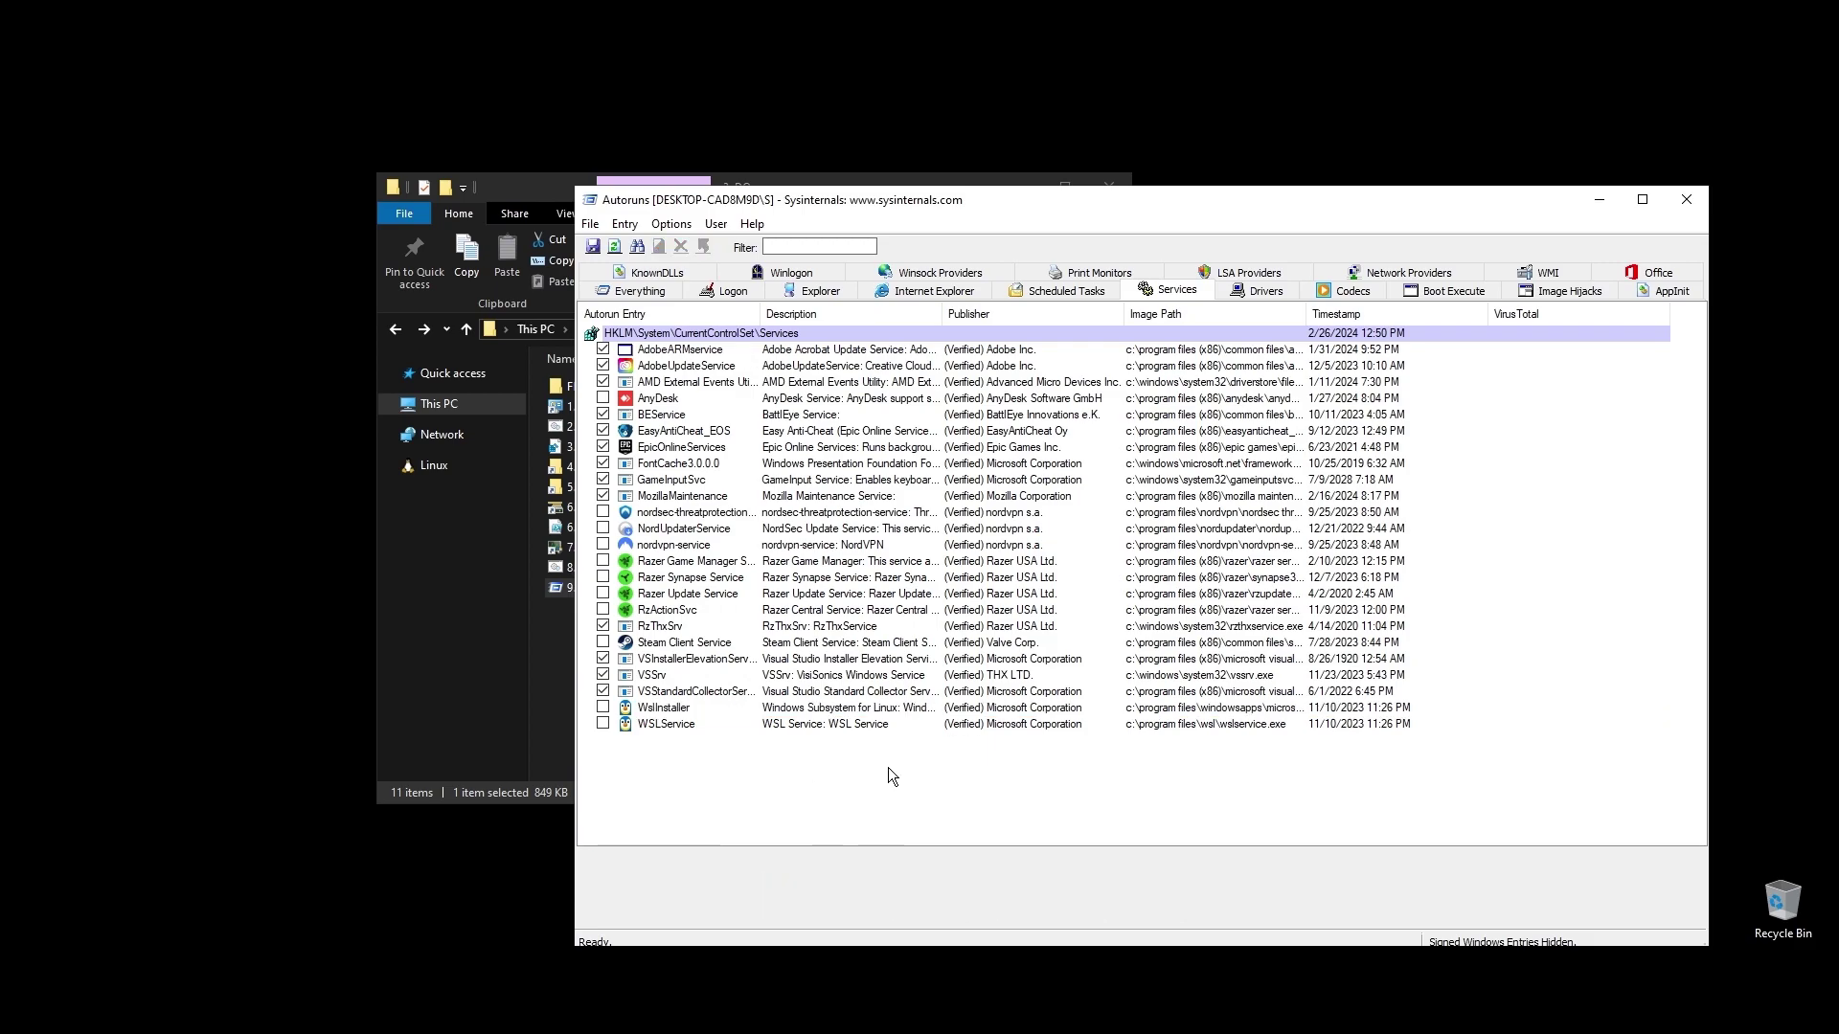
key("alt+F4")
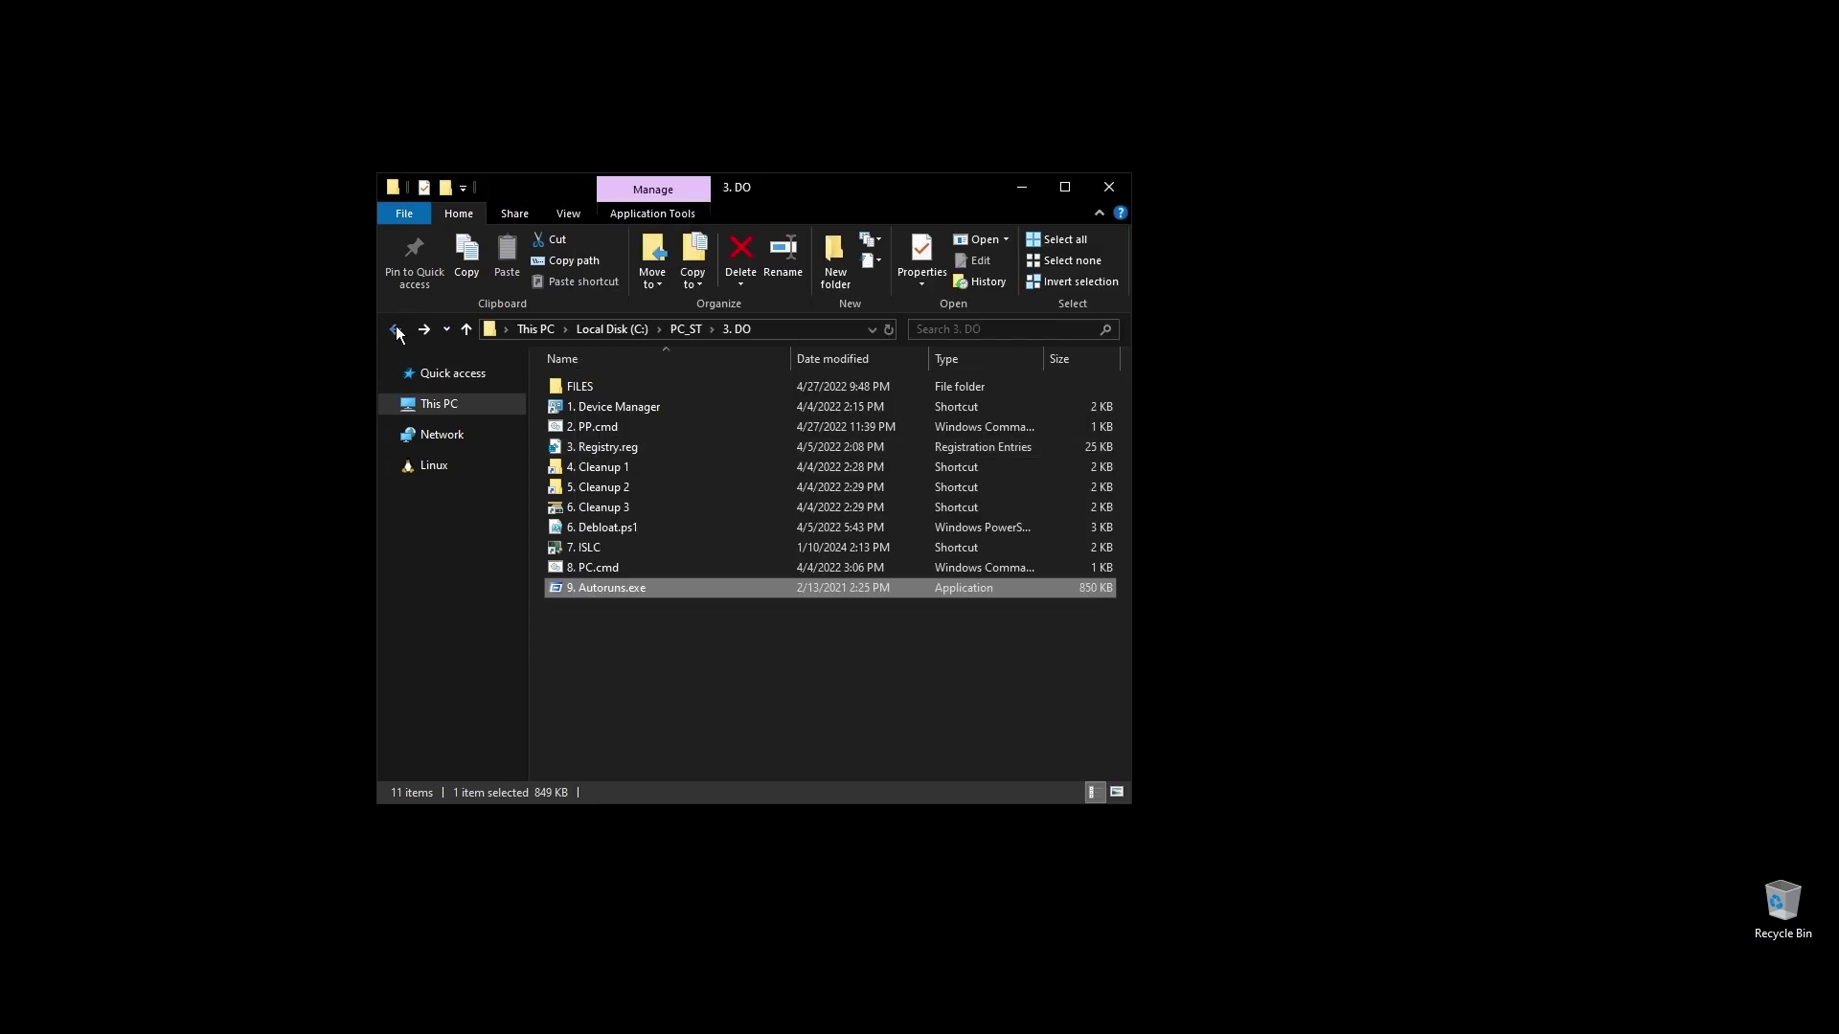
Go to the DDU folder inside PC_ST's 4. GPU folder and run Display Driver Uninstaller.exe as administrator
left_click(395, 330)
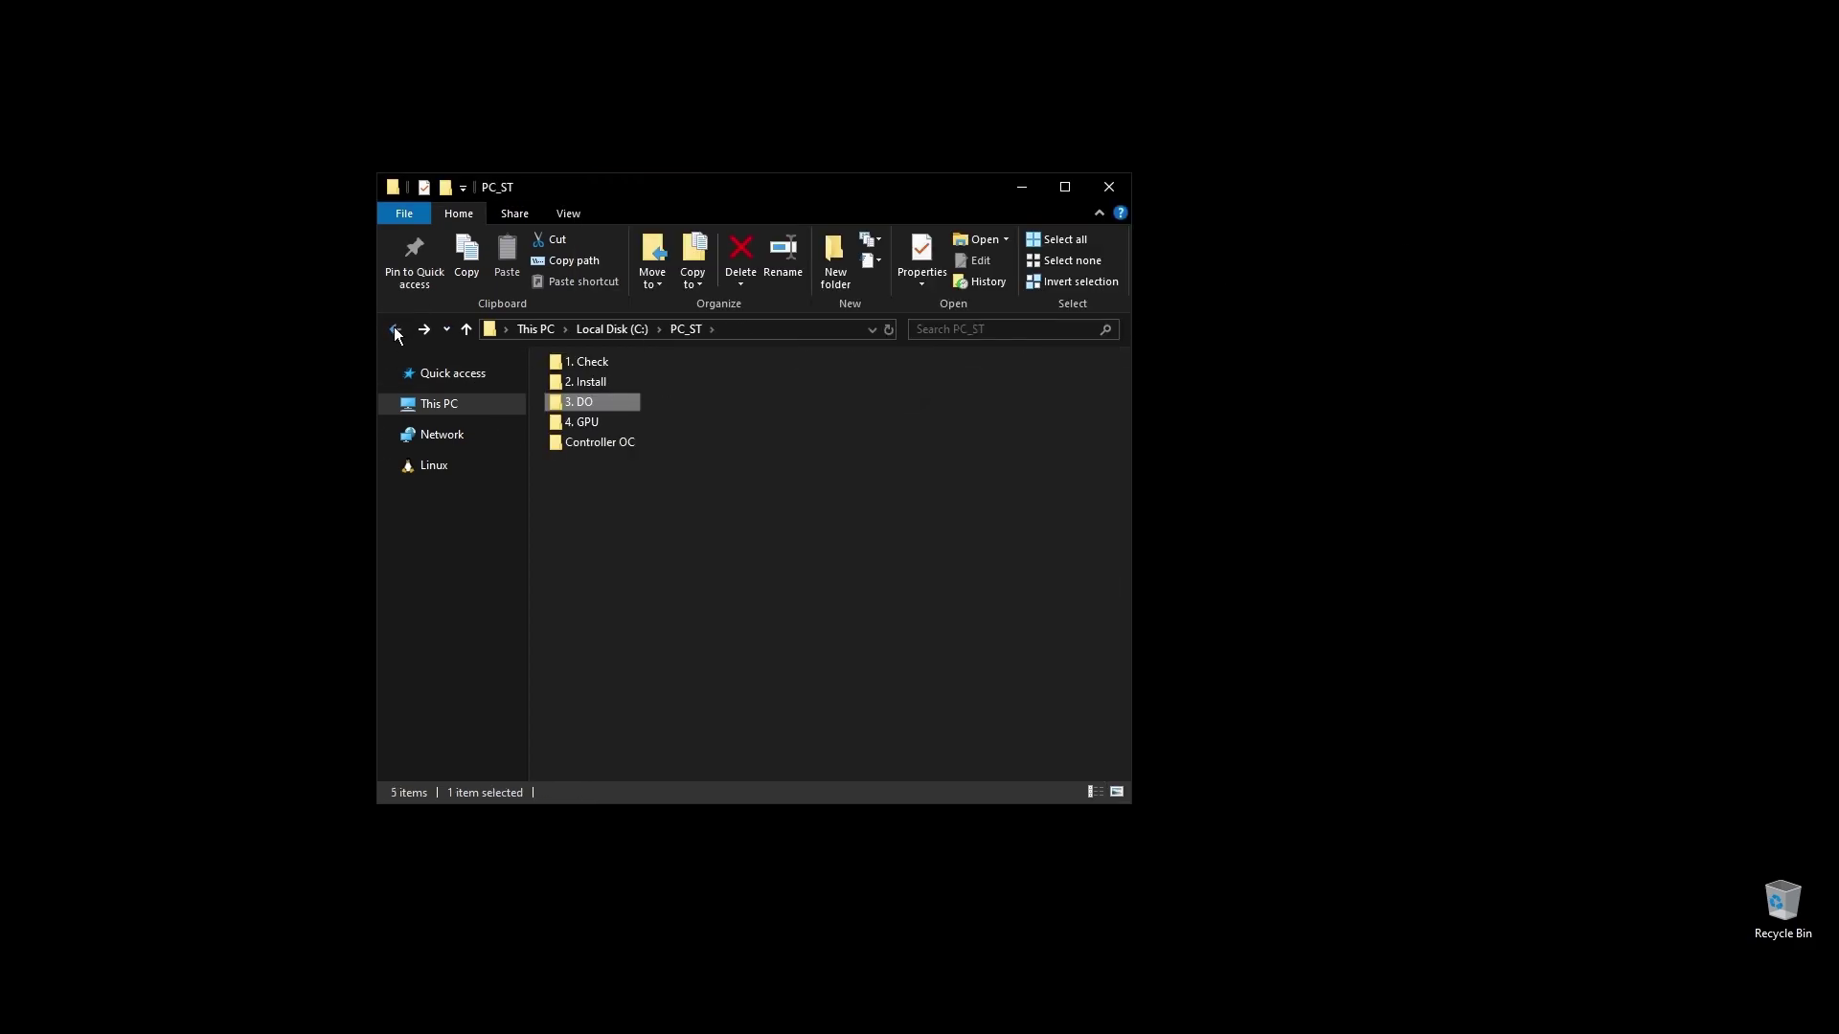
left_click(671, 629)
double_click(590, 421)
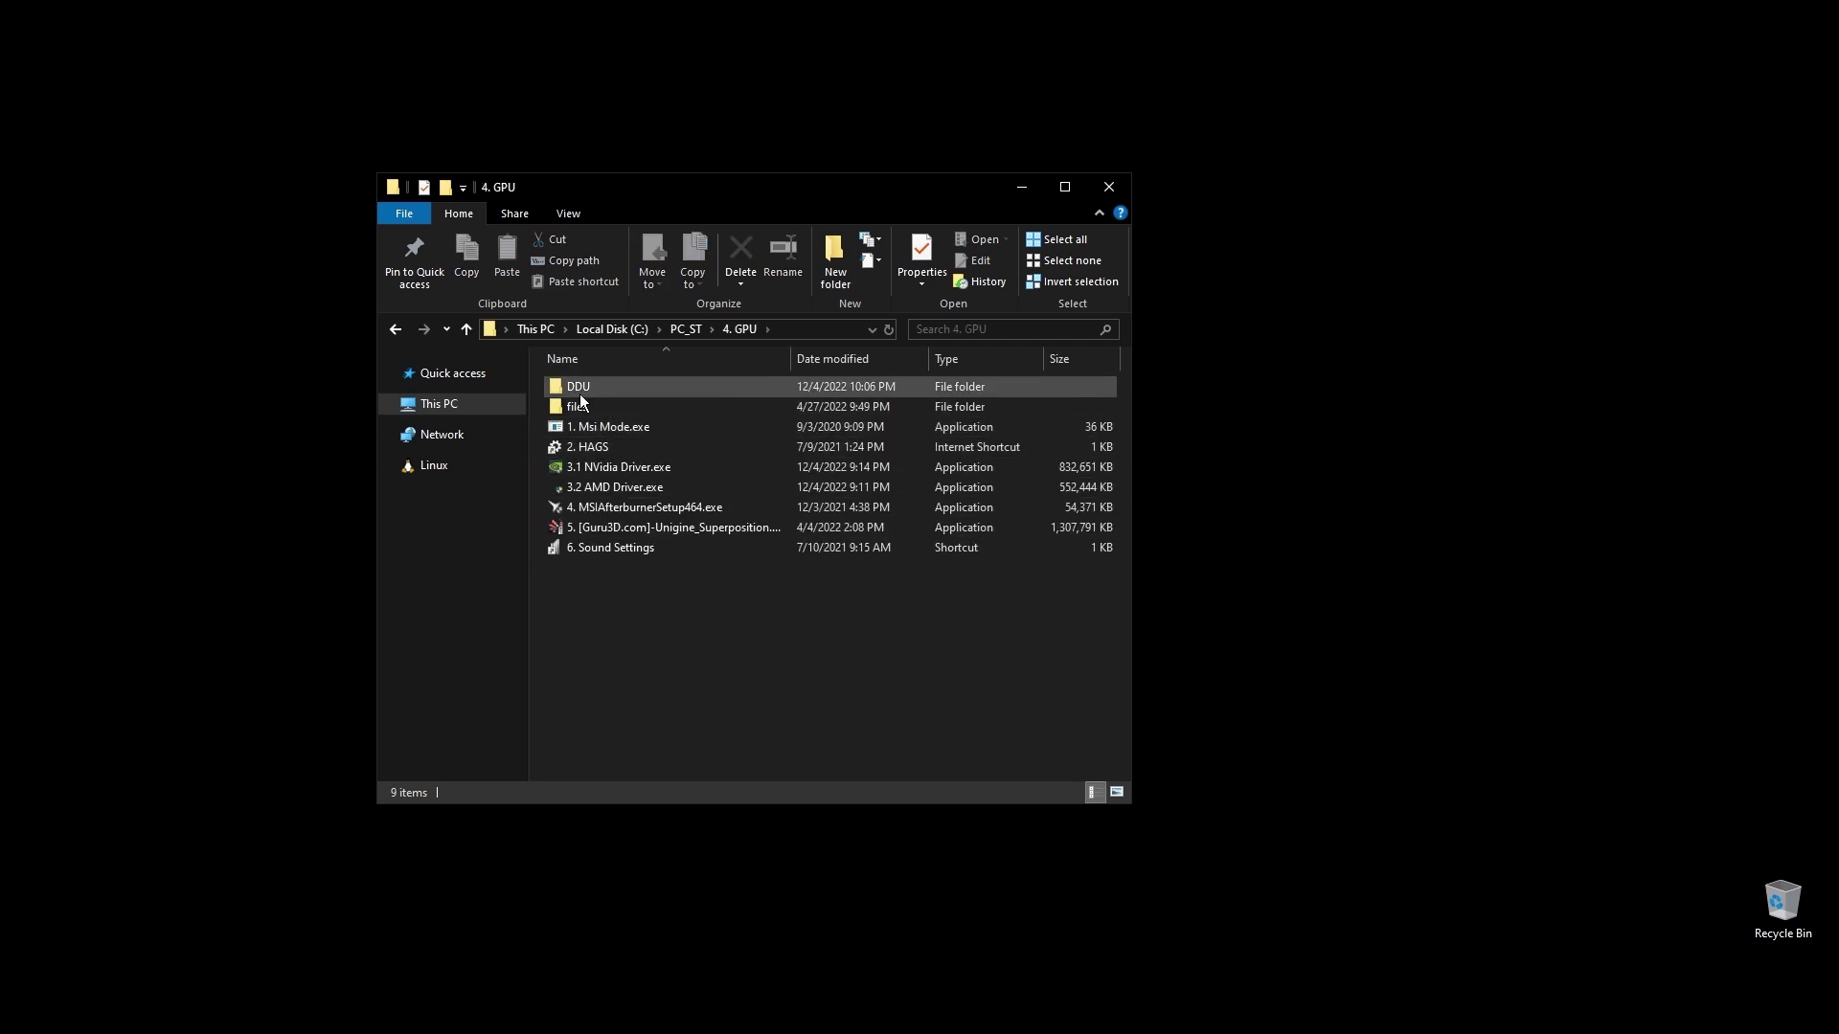
double_click(611, 385)
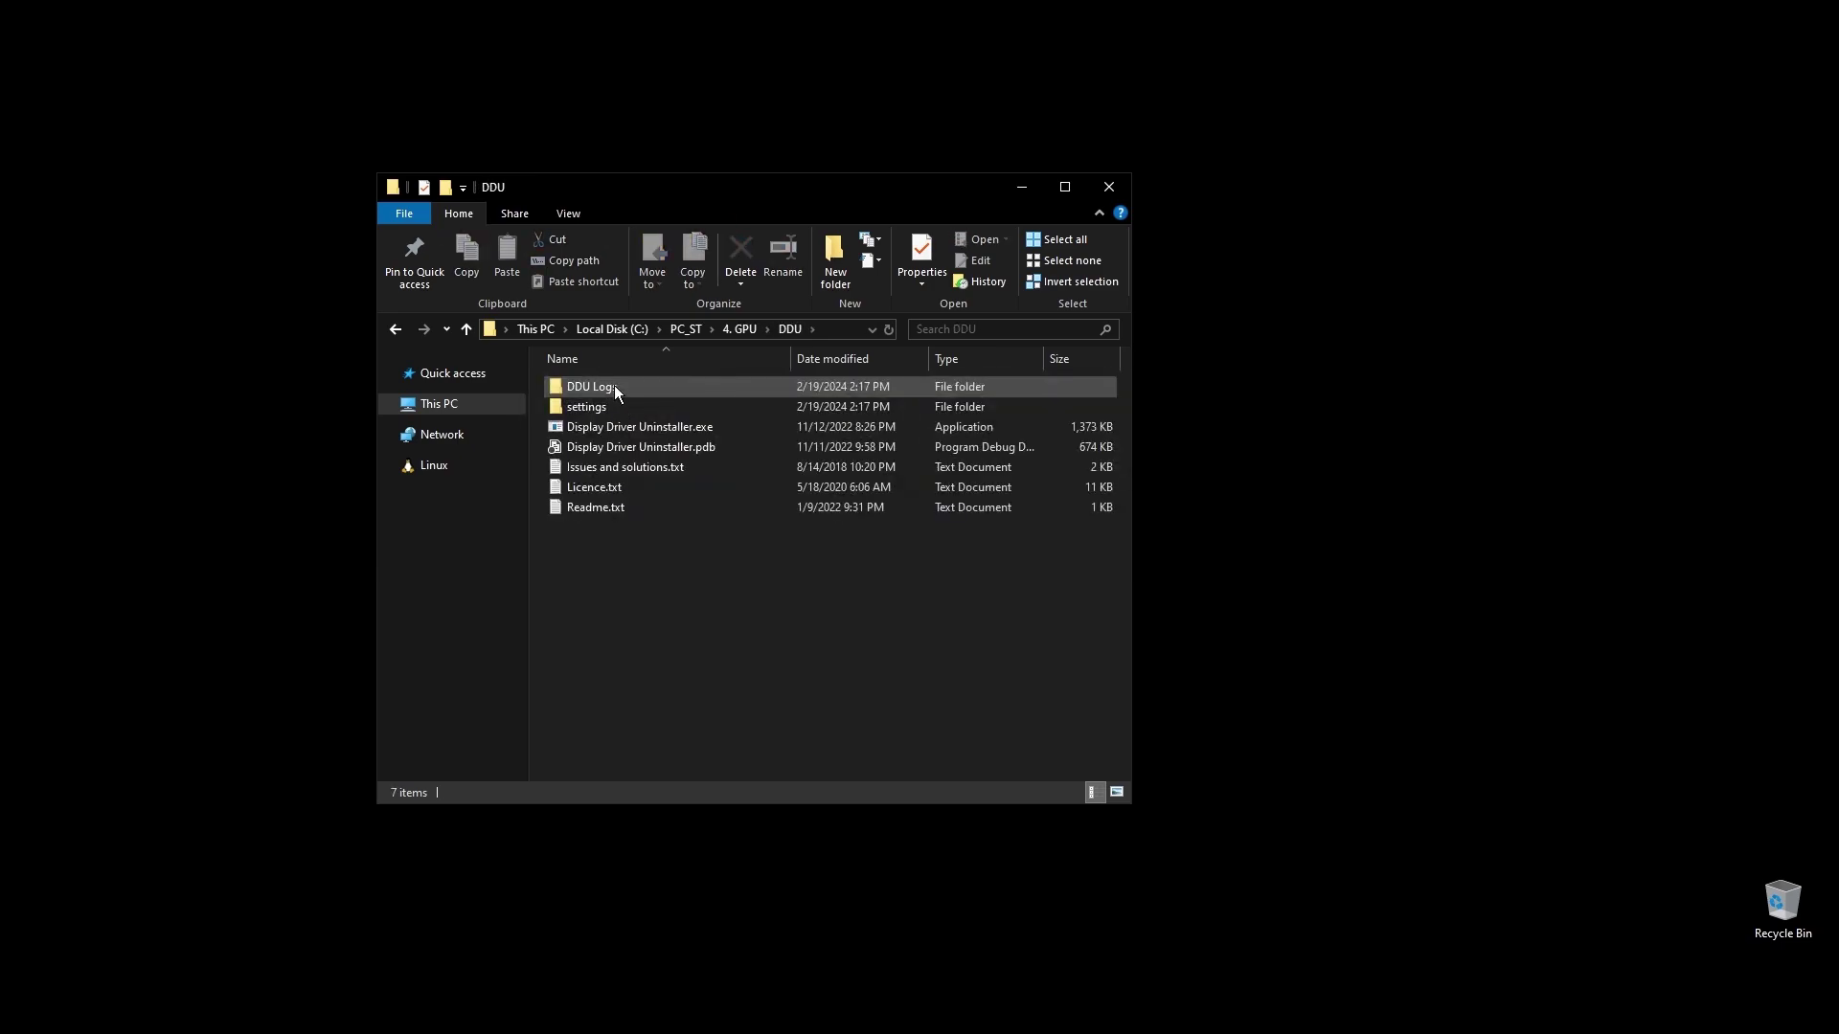
right_click(618, 433)
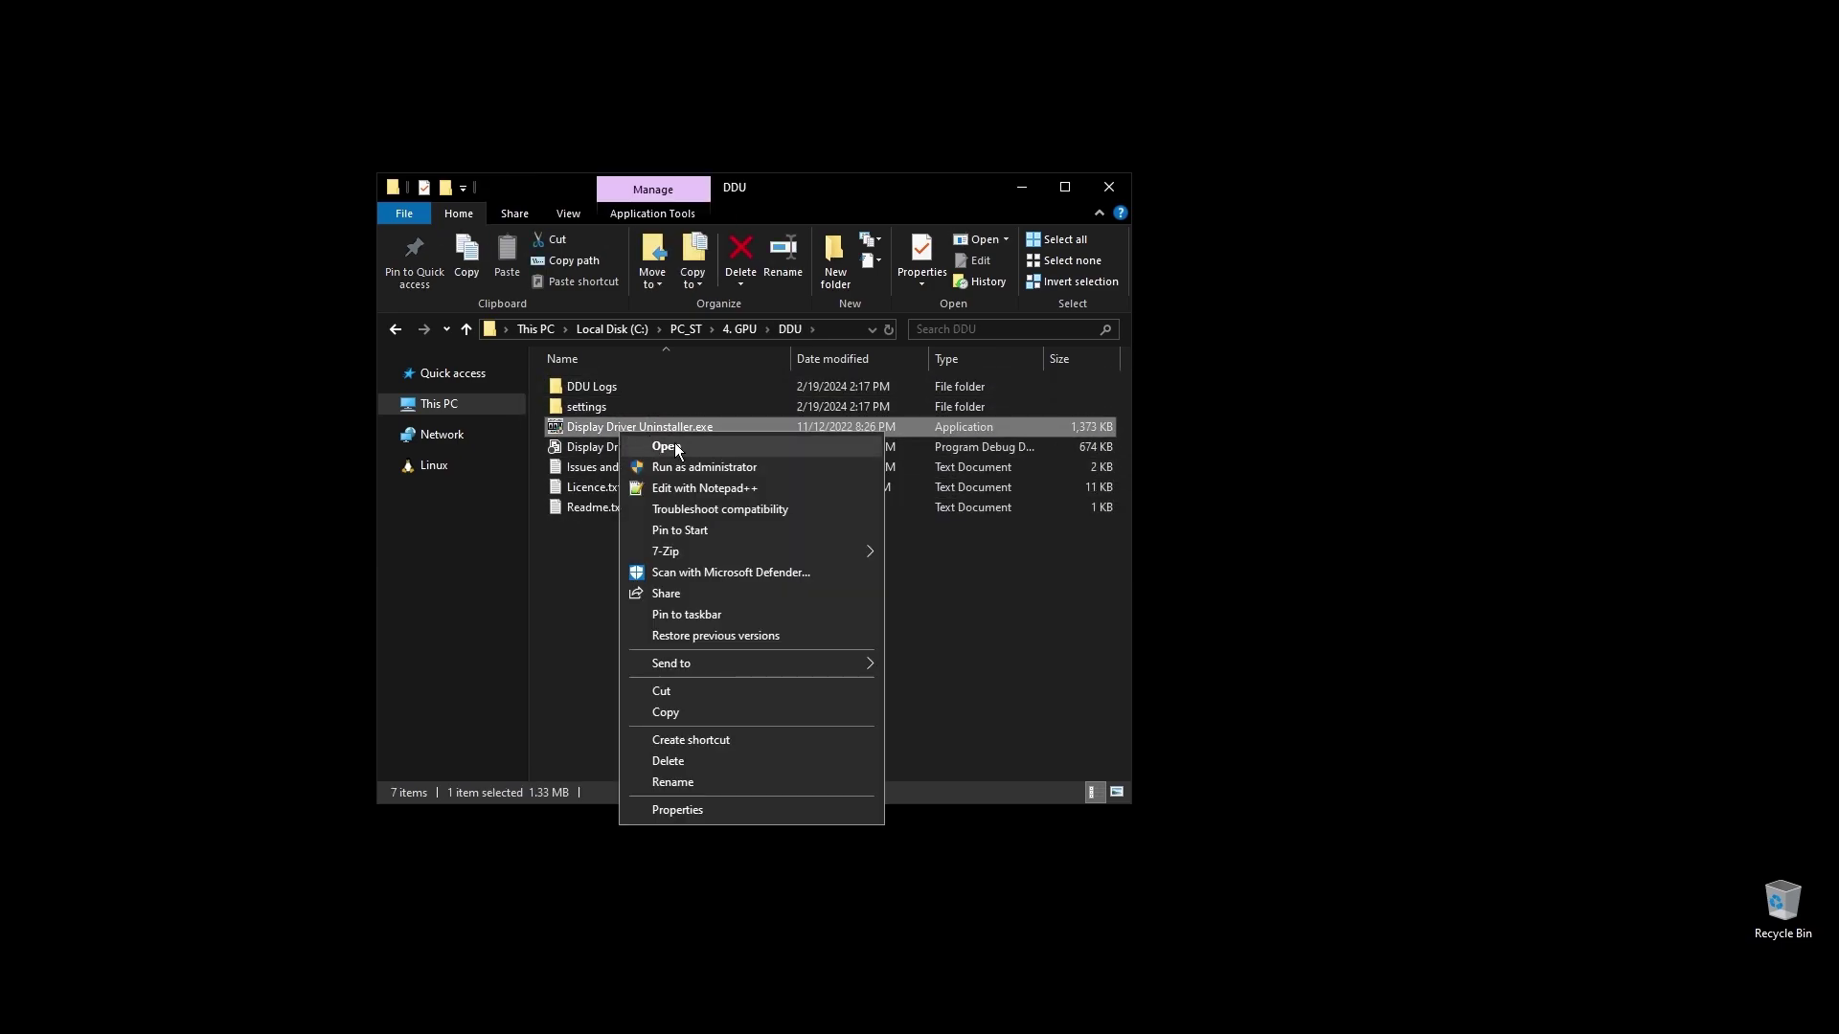
left_click(734, 469)
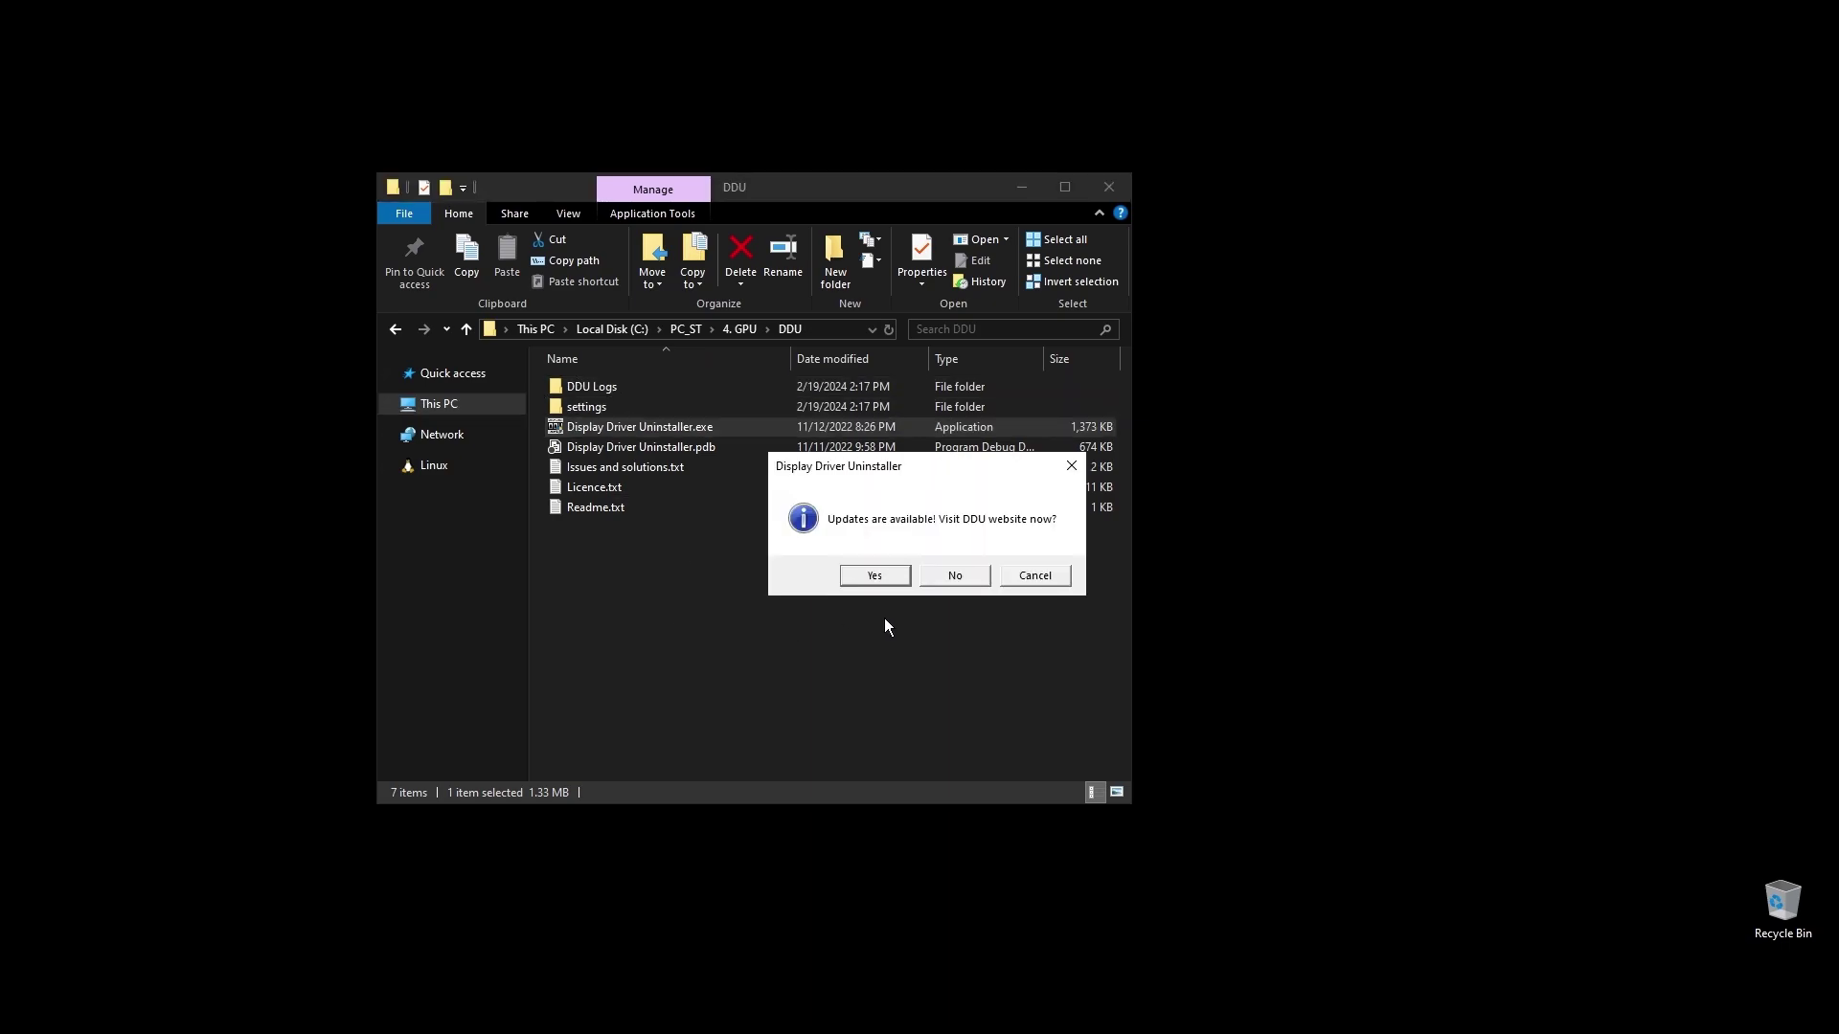
Decline the DDU website visit, dismiss the support notice and choose GPU as the device type with AMD as the device
left_click(958, 576)
left_click(1059, 577)
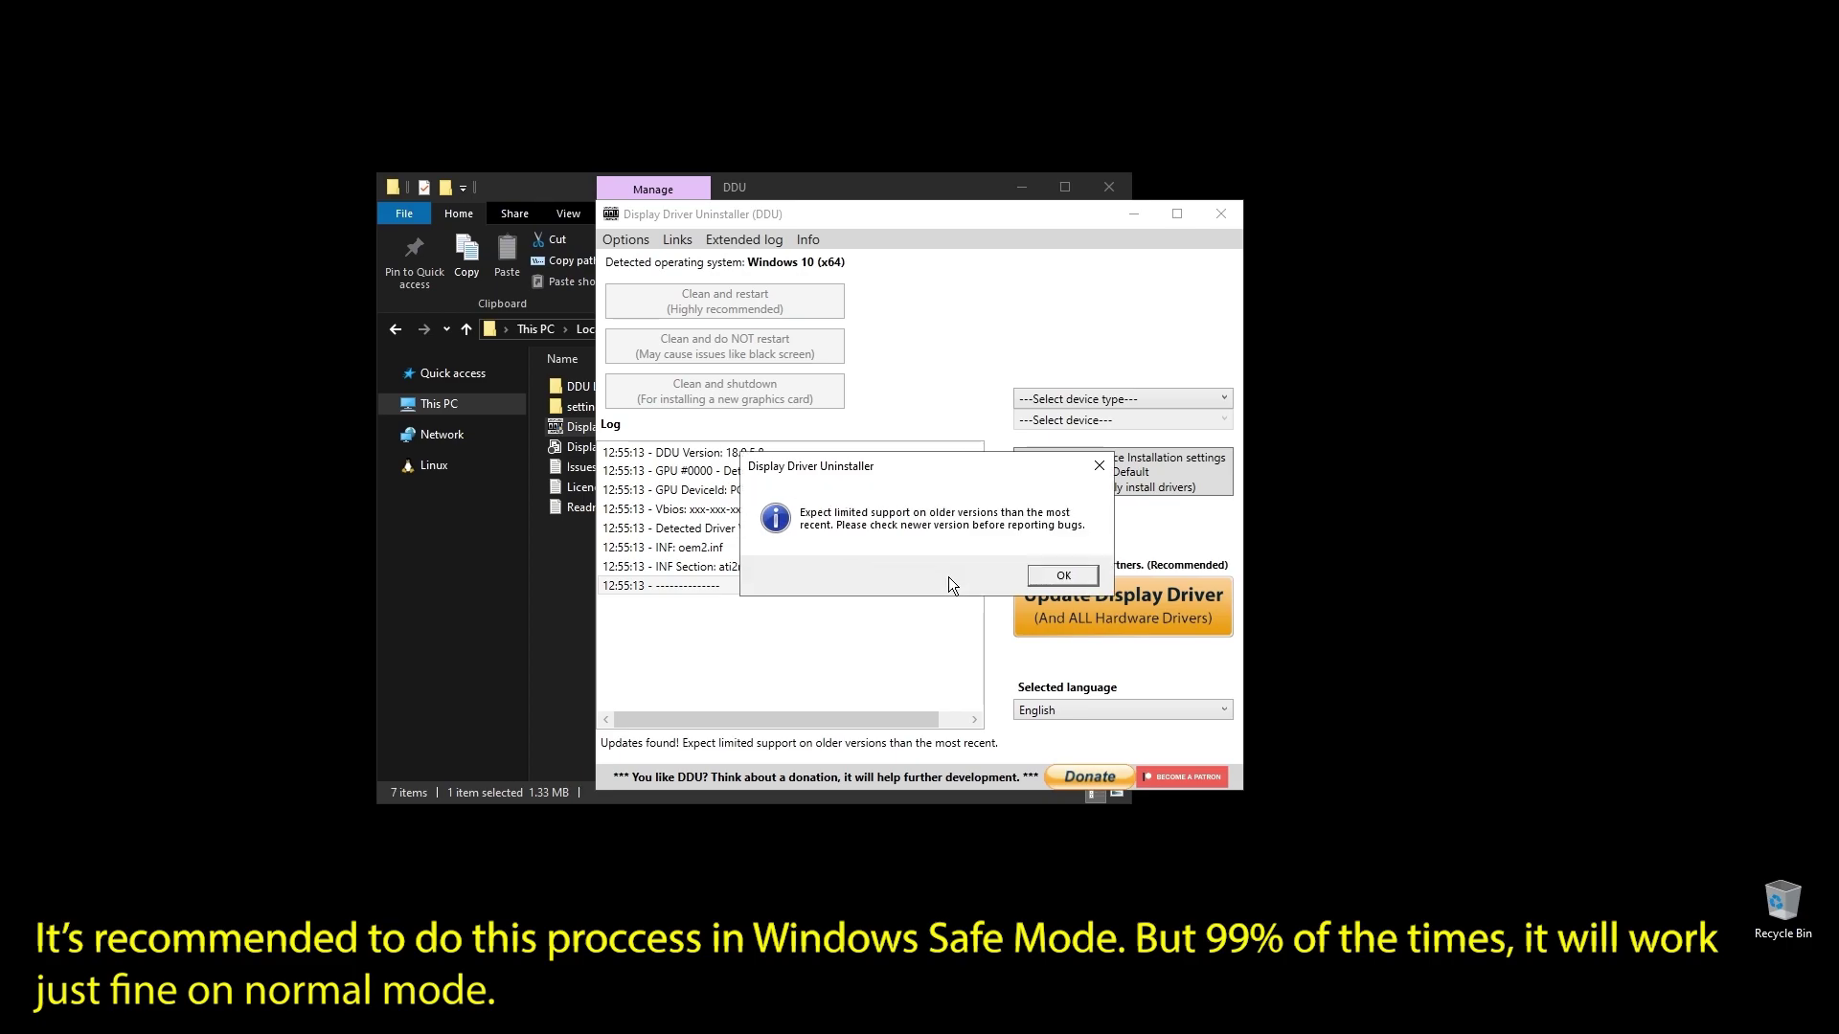
left_click(1065, 576)
left_click(1067, 577)
left_click(1069, 399)
key("Escape")
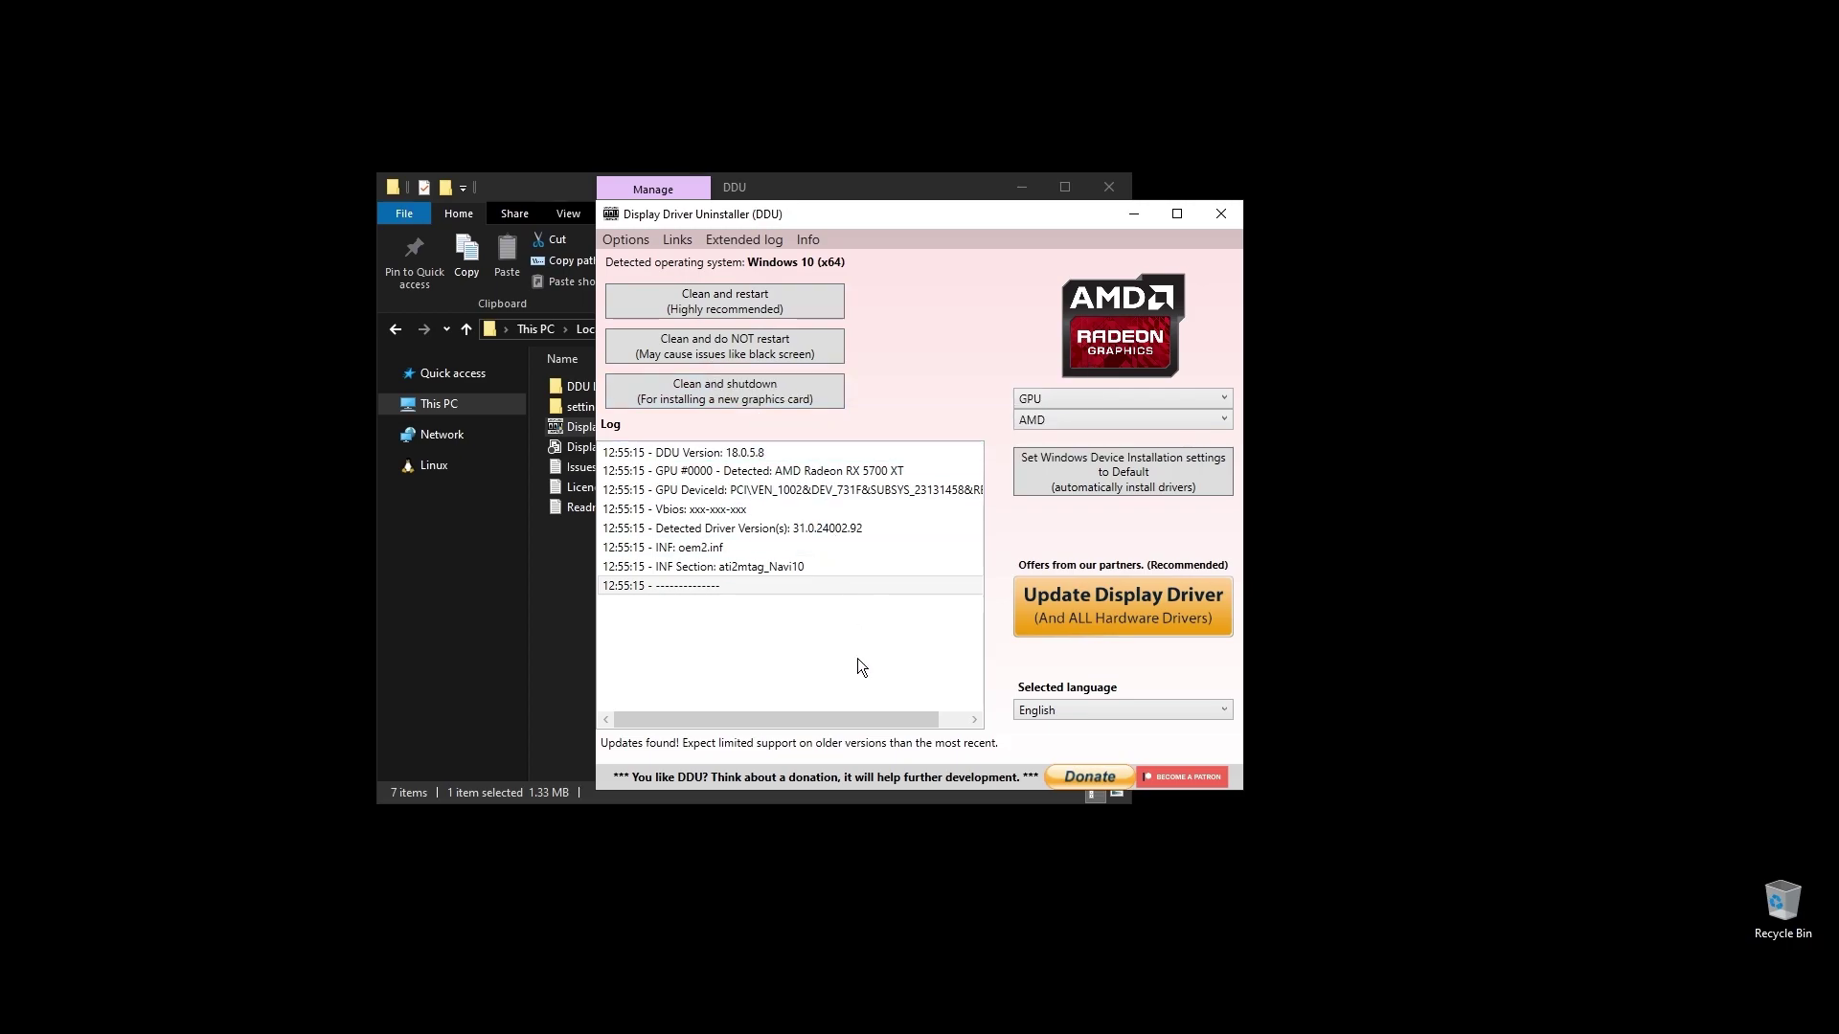
Close Display Driver Uninstaller and return to the 4. GPU folder
left_click(1222, 213)
key("alt+Left")
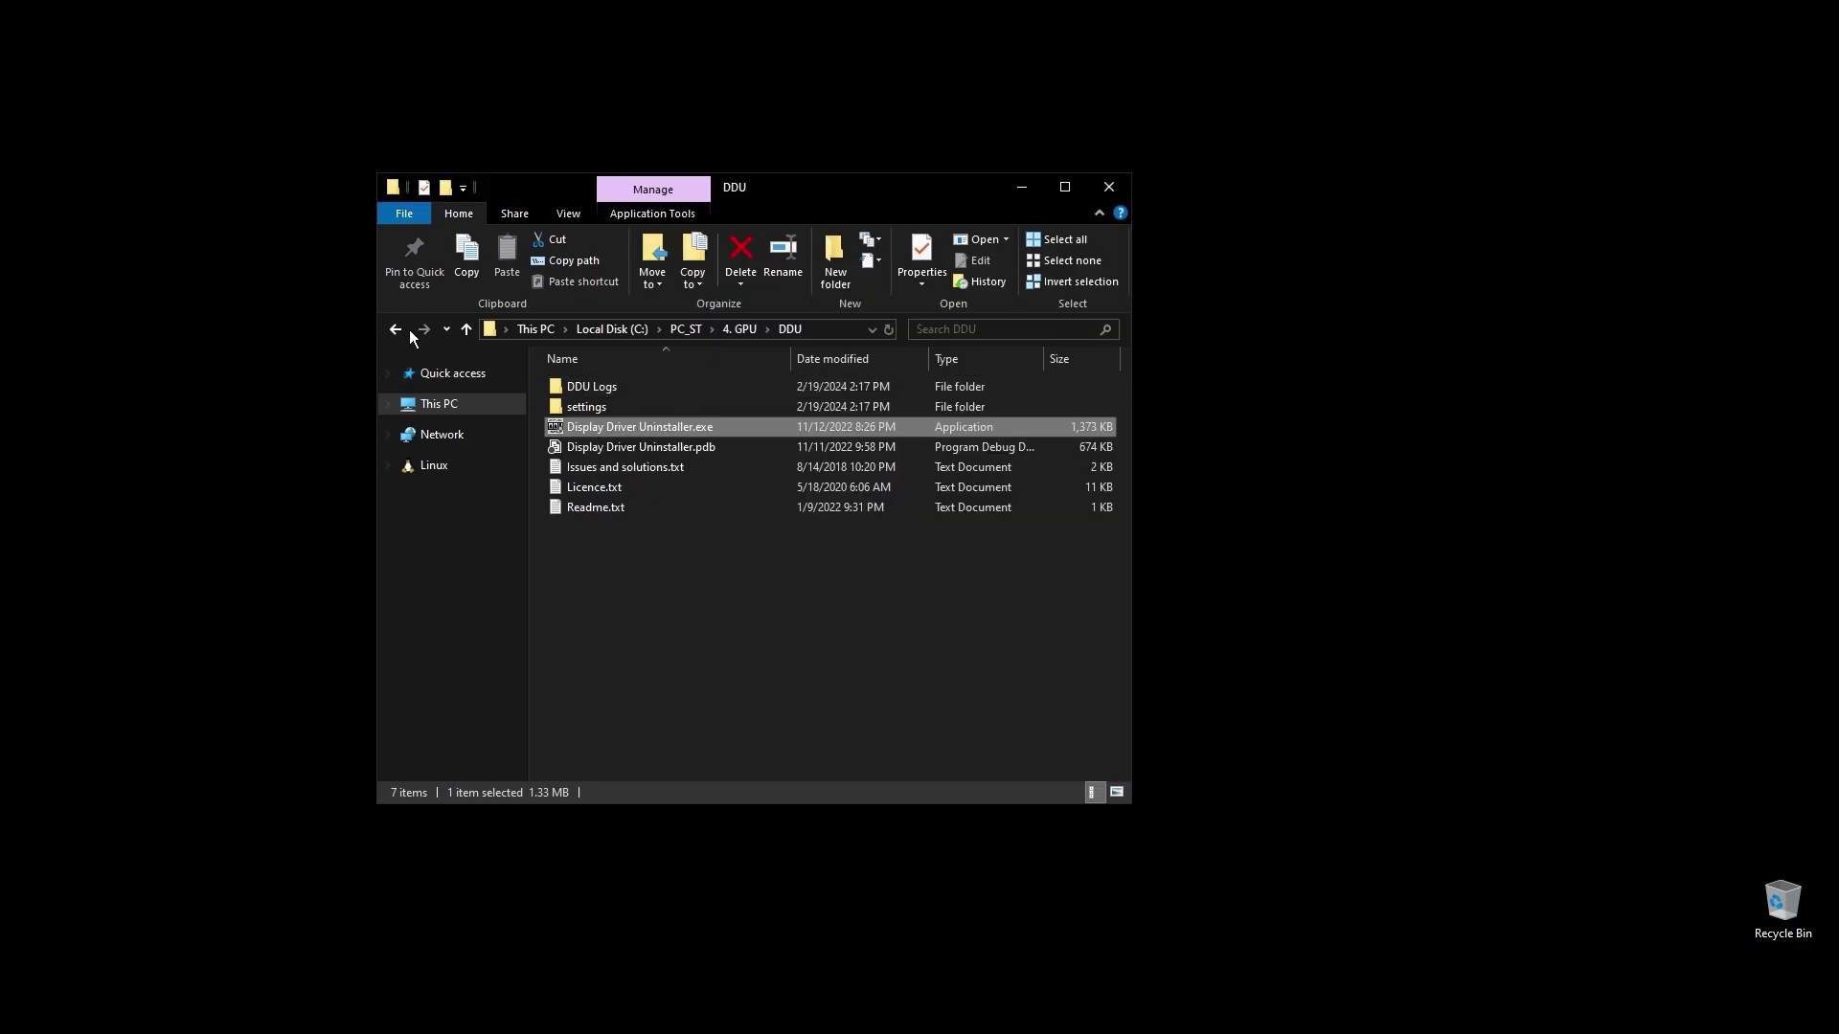
left_click(651, 628)
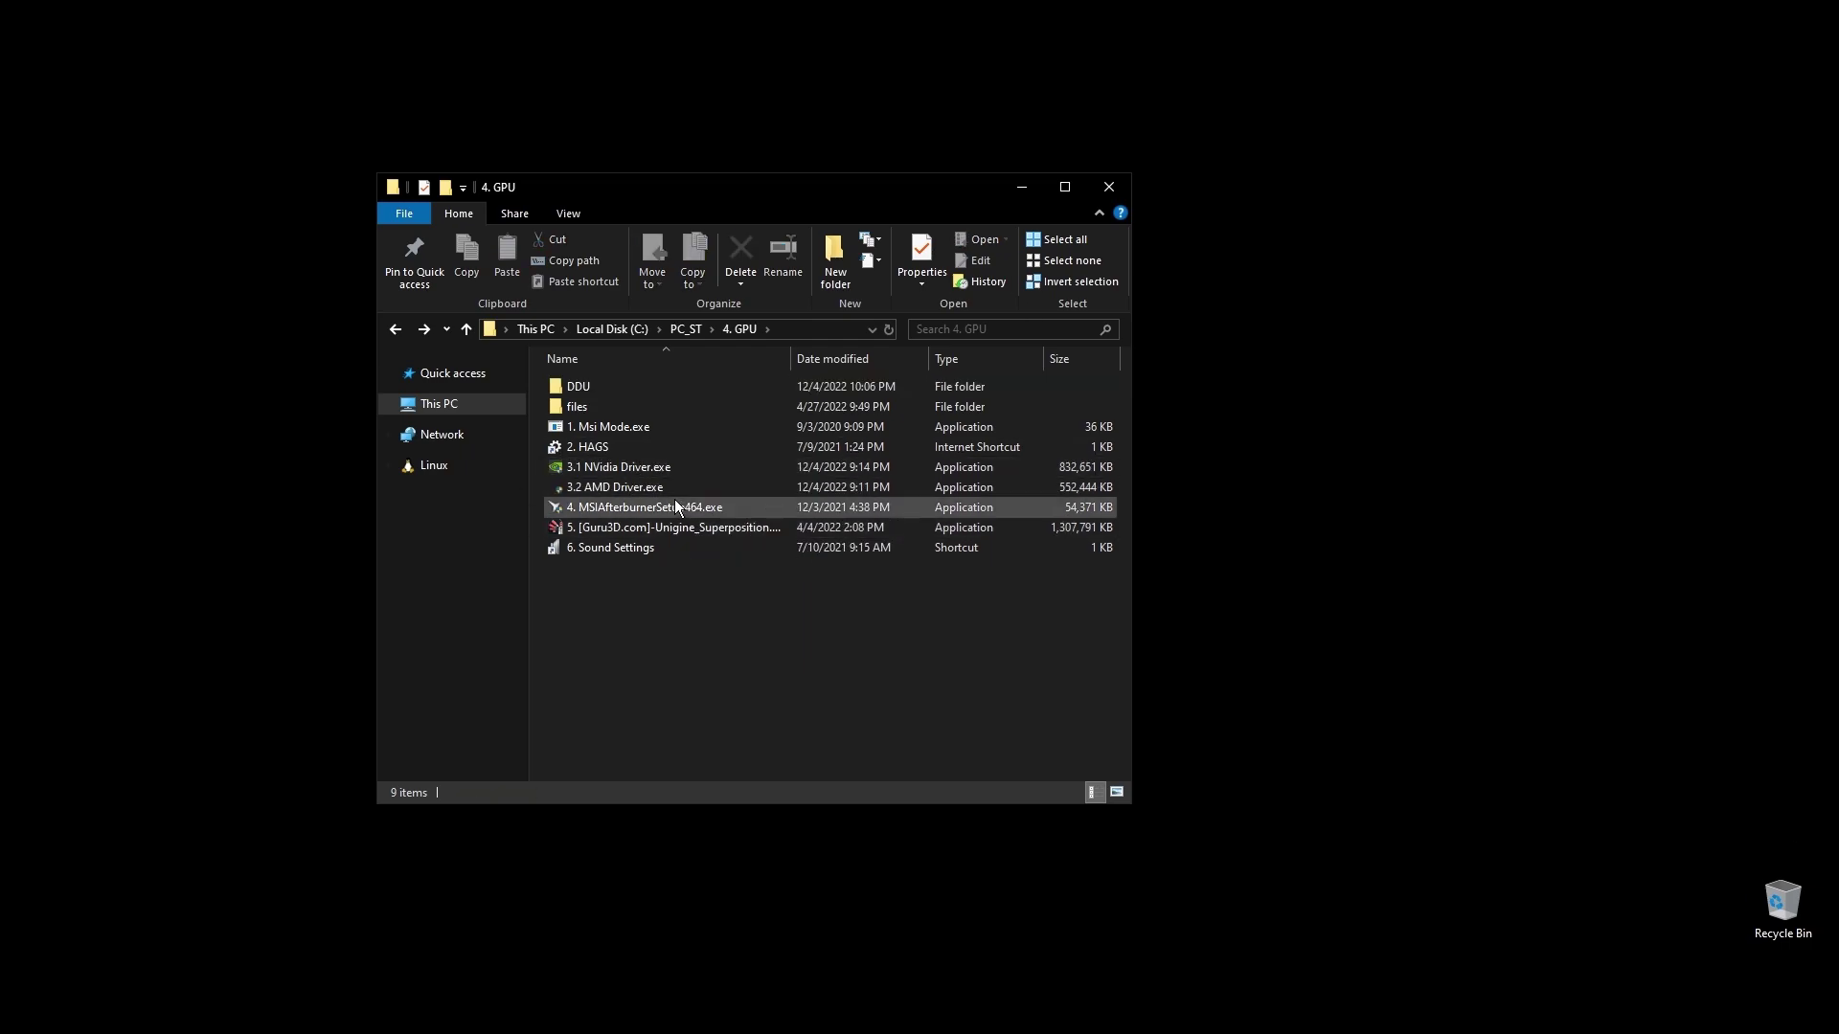
Switch to the browser, search for "amd drivers", open AMD's drivers and support page and dismiss the cookie notice
left_click(641, 469)
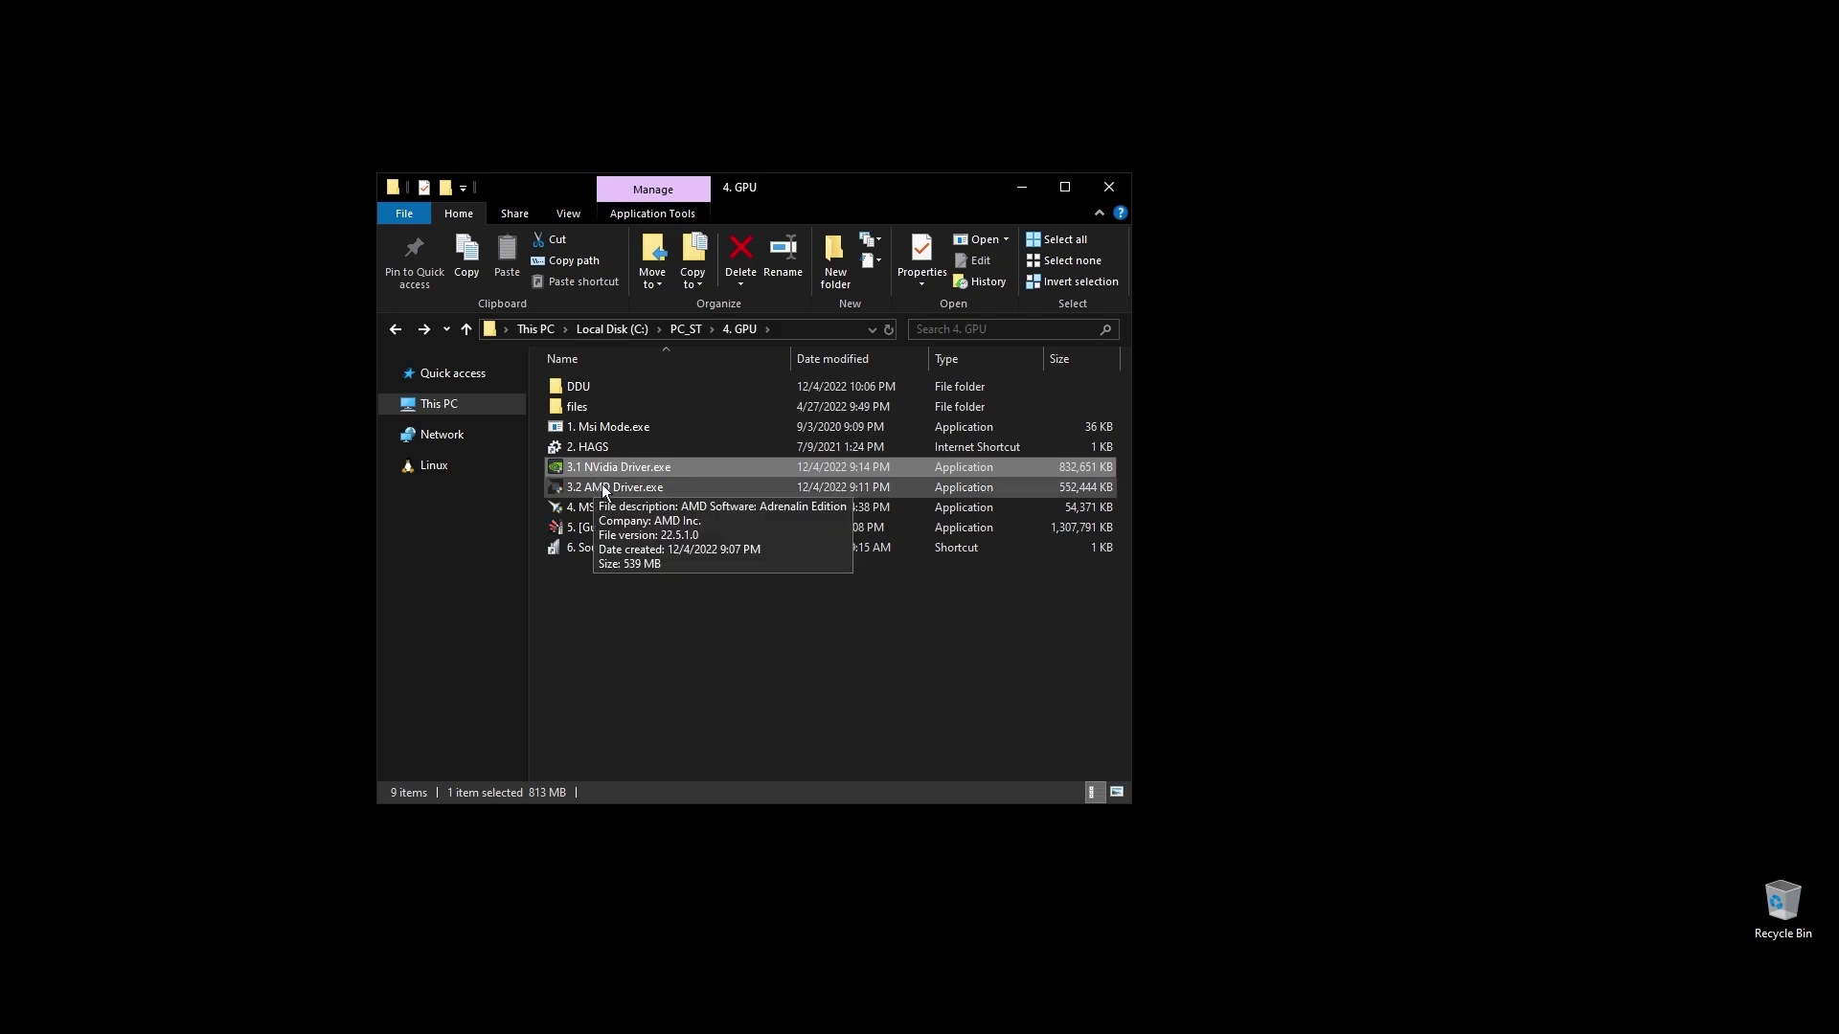
key("Return")
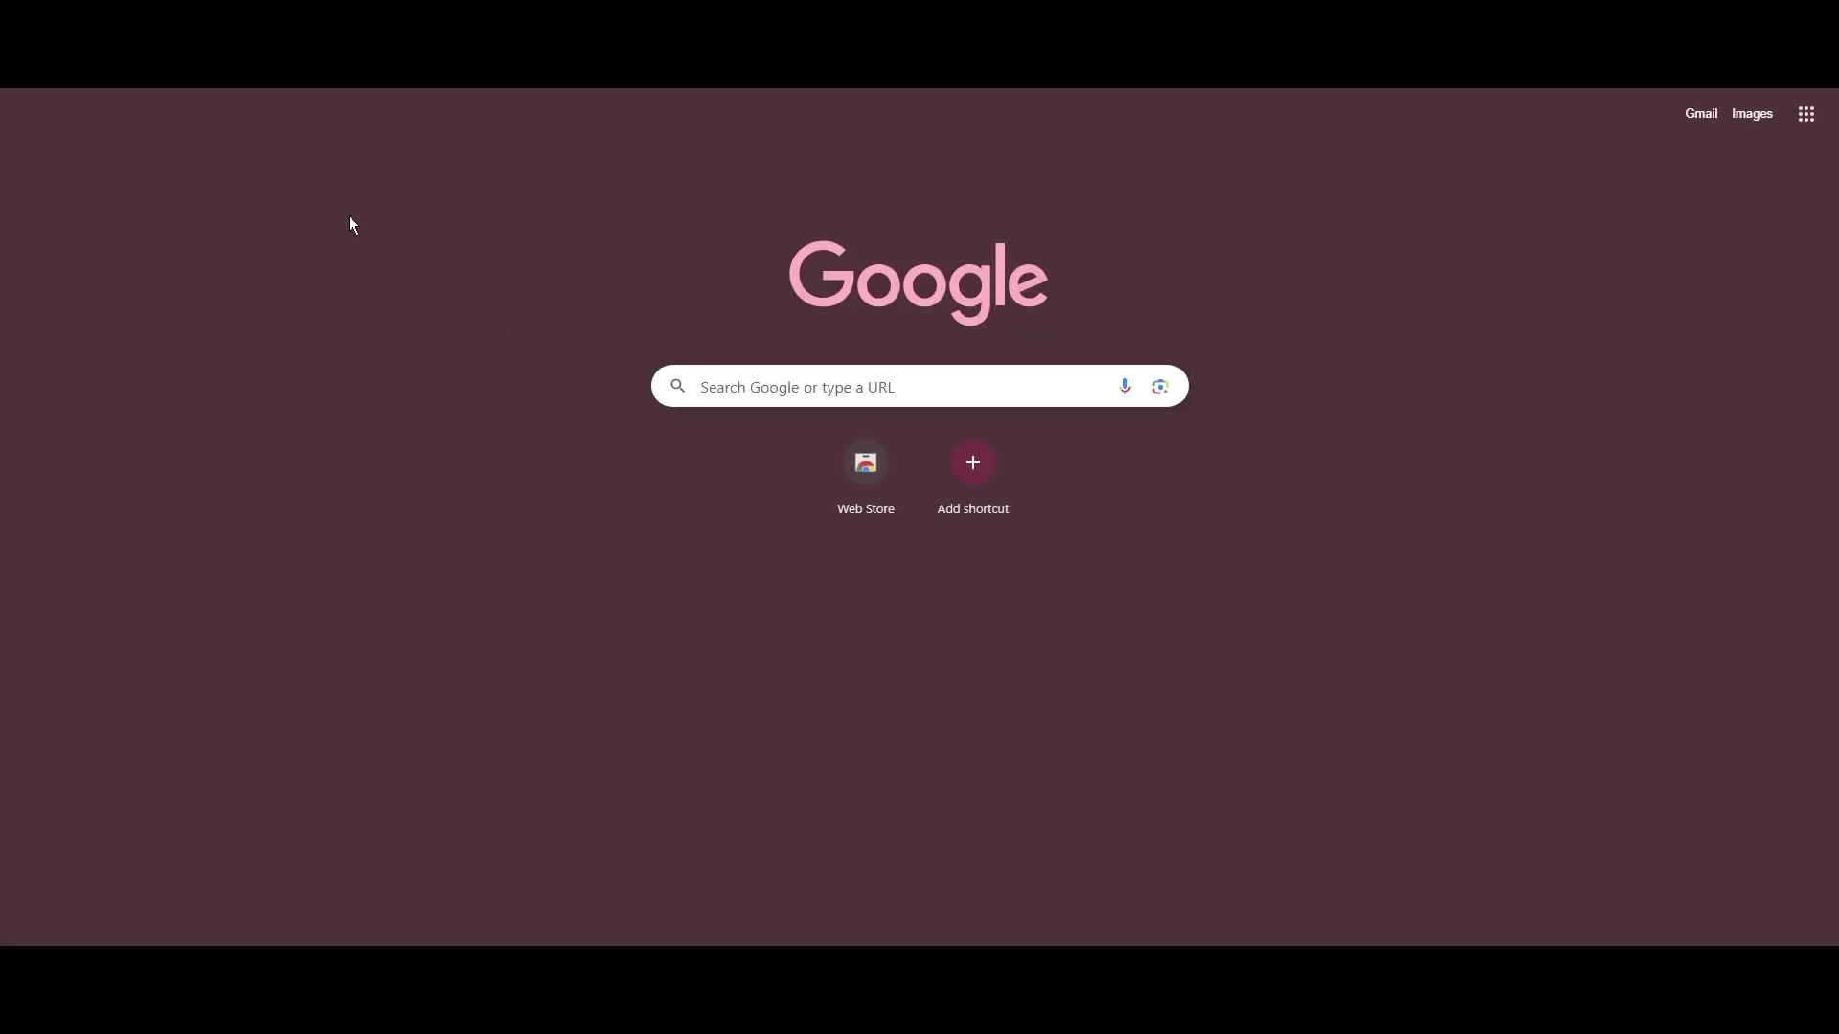
type("amd drivers")
key("Return")
left_click(1037, 863)
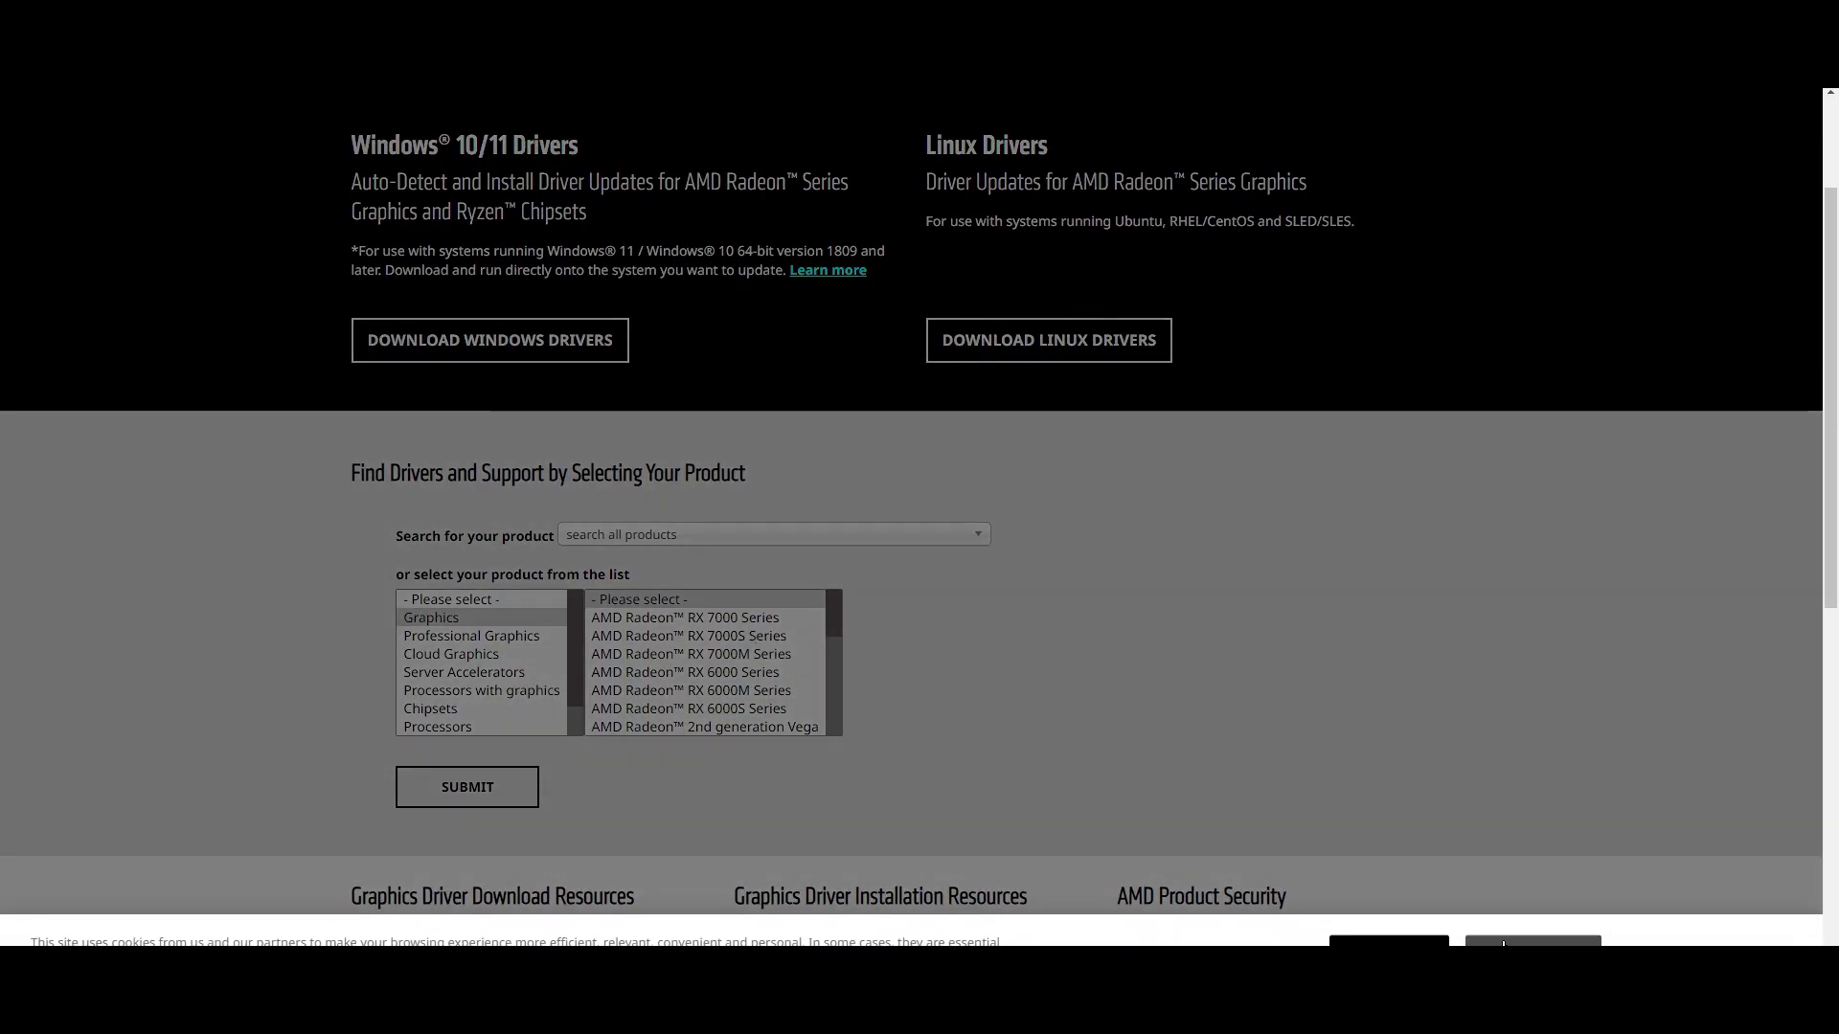
left_click(1503, 945)
Find the driver page for the AMD Radeon RX 5700 XT by selecting it in the graphics product list and submitting
left_click(755, 618)
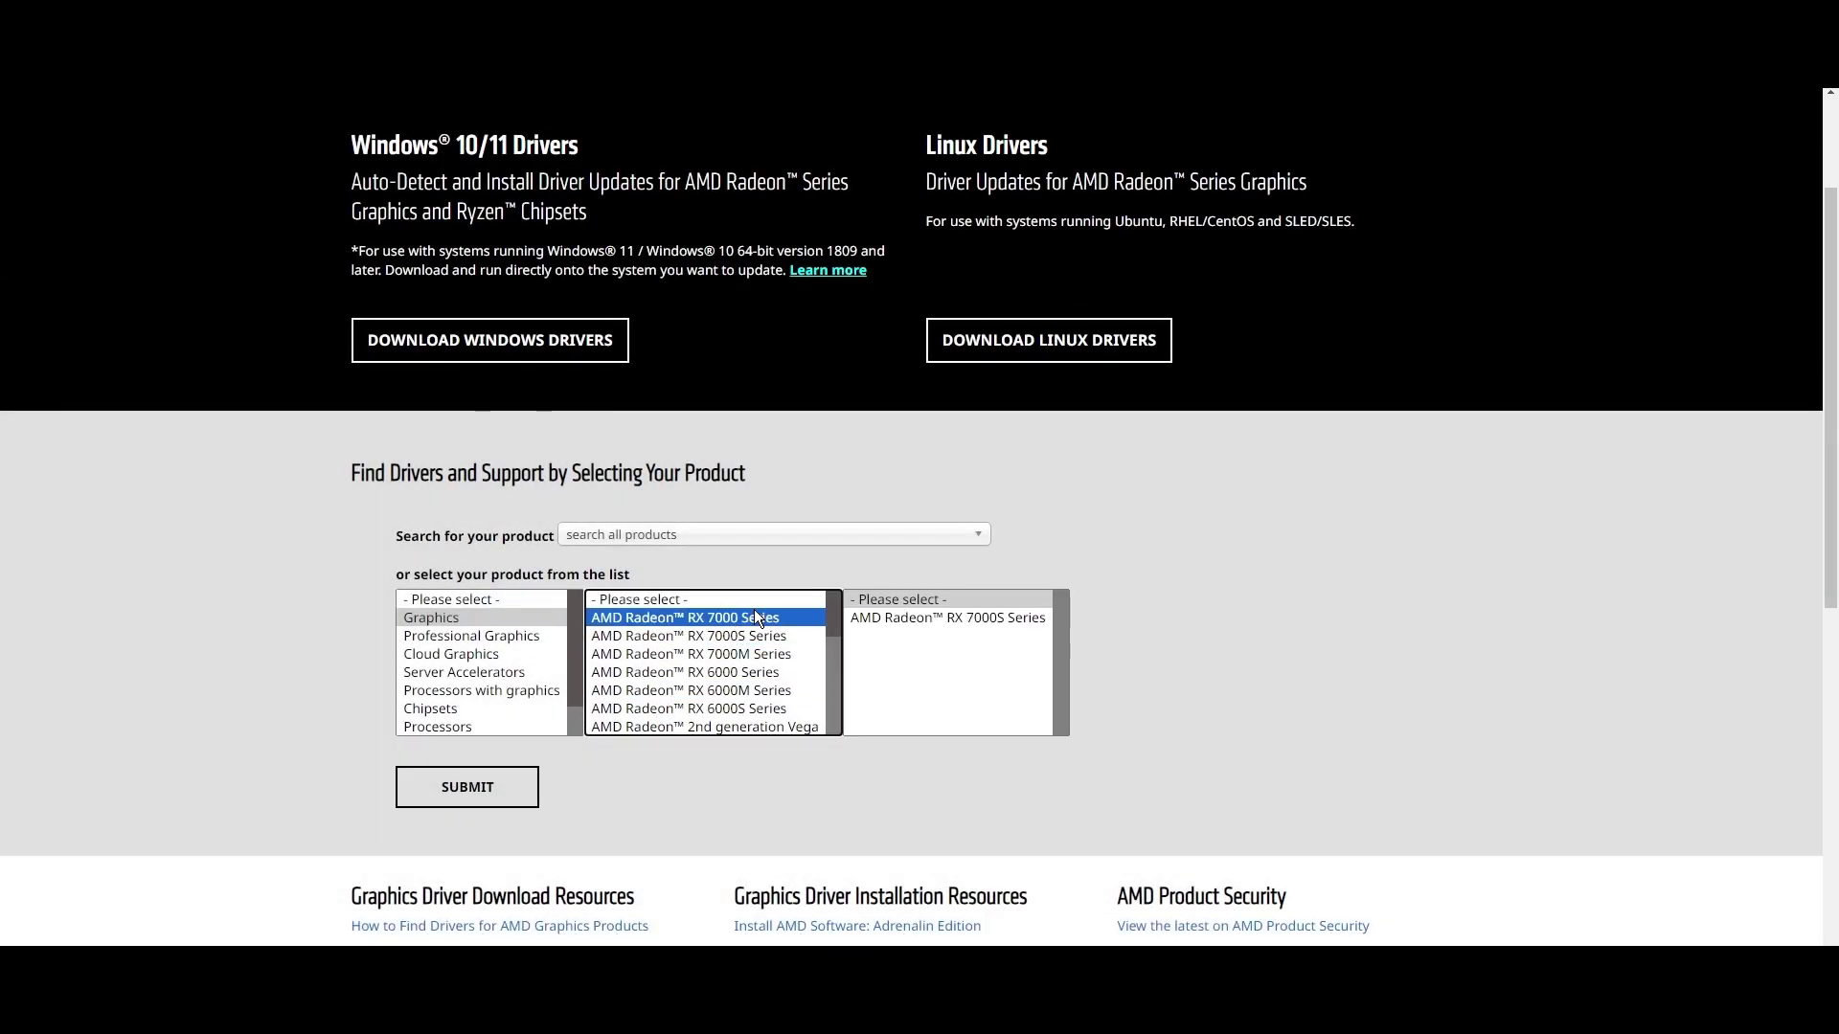
left_click(750, 638)
left_click(753, 710)
scroll(753, 710, "down", 2)
left_click(745, 652)
left_click(944, 617)
left_click(1206, 636)
left_click(478, 801)
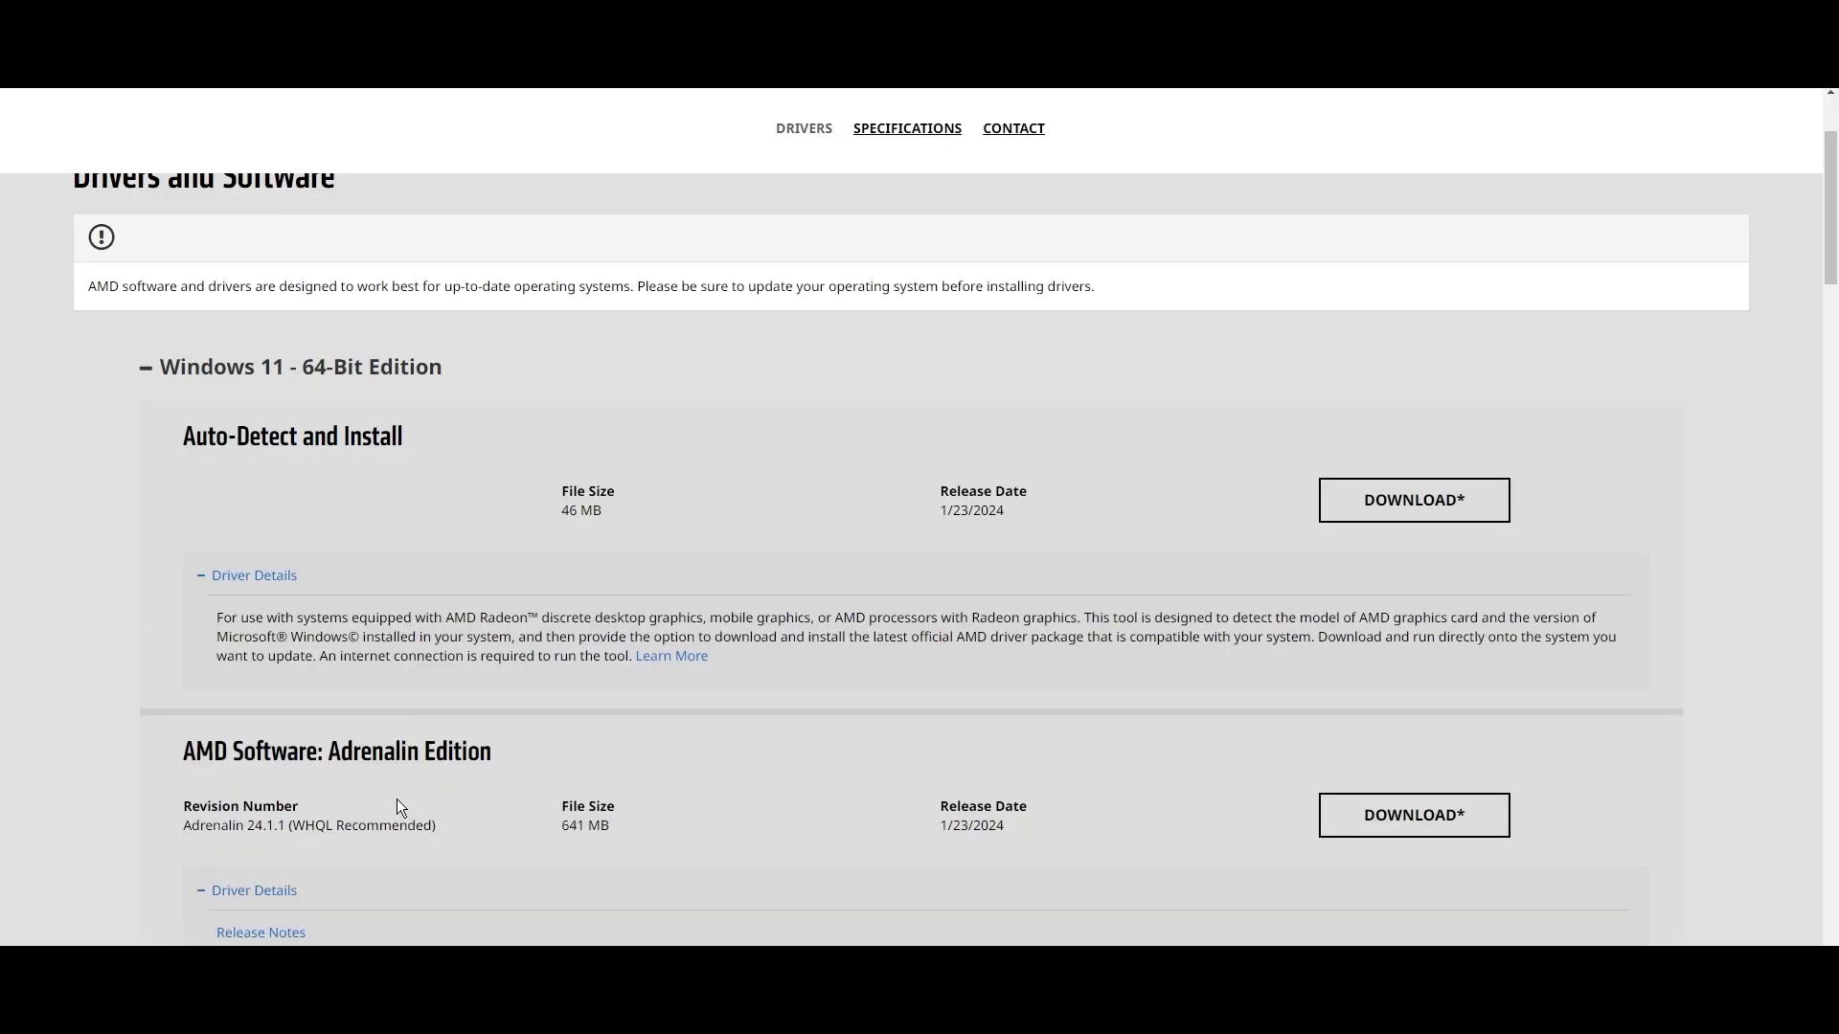
Check the revision number of the AMD Software: Adrenalin Edition driver
scroll(399, 808, "down", 2)
left_click_drag(183, 636, 436, 636)
scroll(532, 595, "up", 4)
Search the web for "nvidia drivers", open NVIDIA's driver download page and choose the product options in its search form
key("ctrl+l")
type("nvidia drivers")
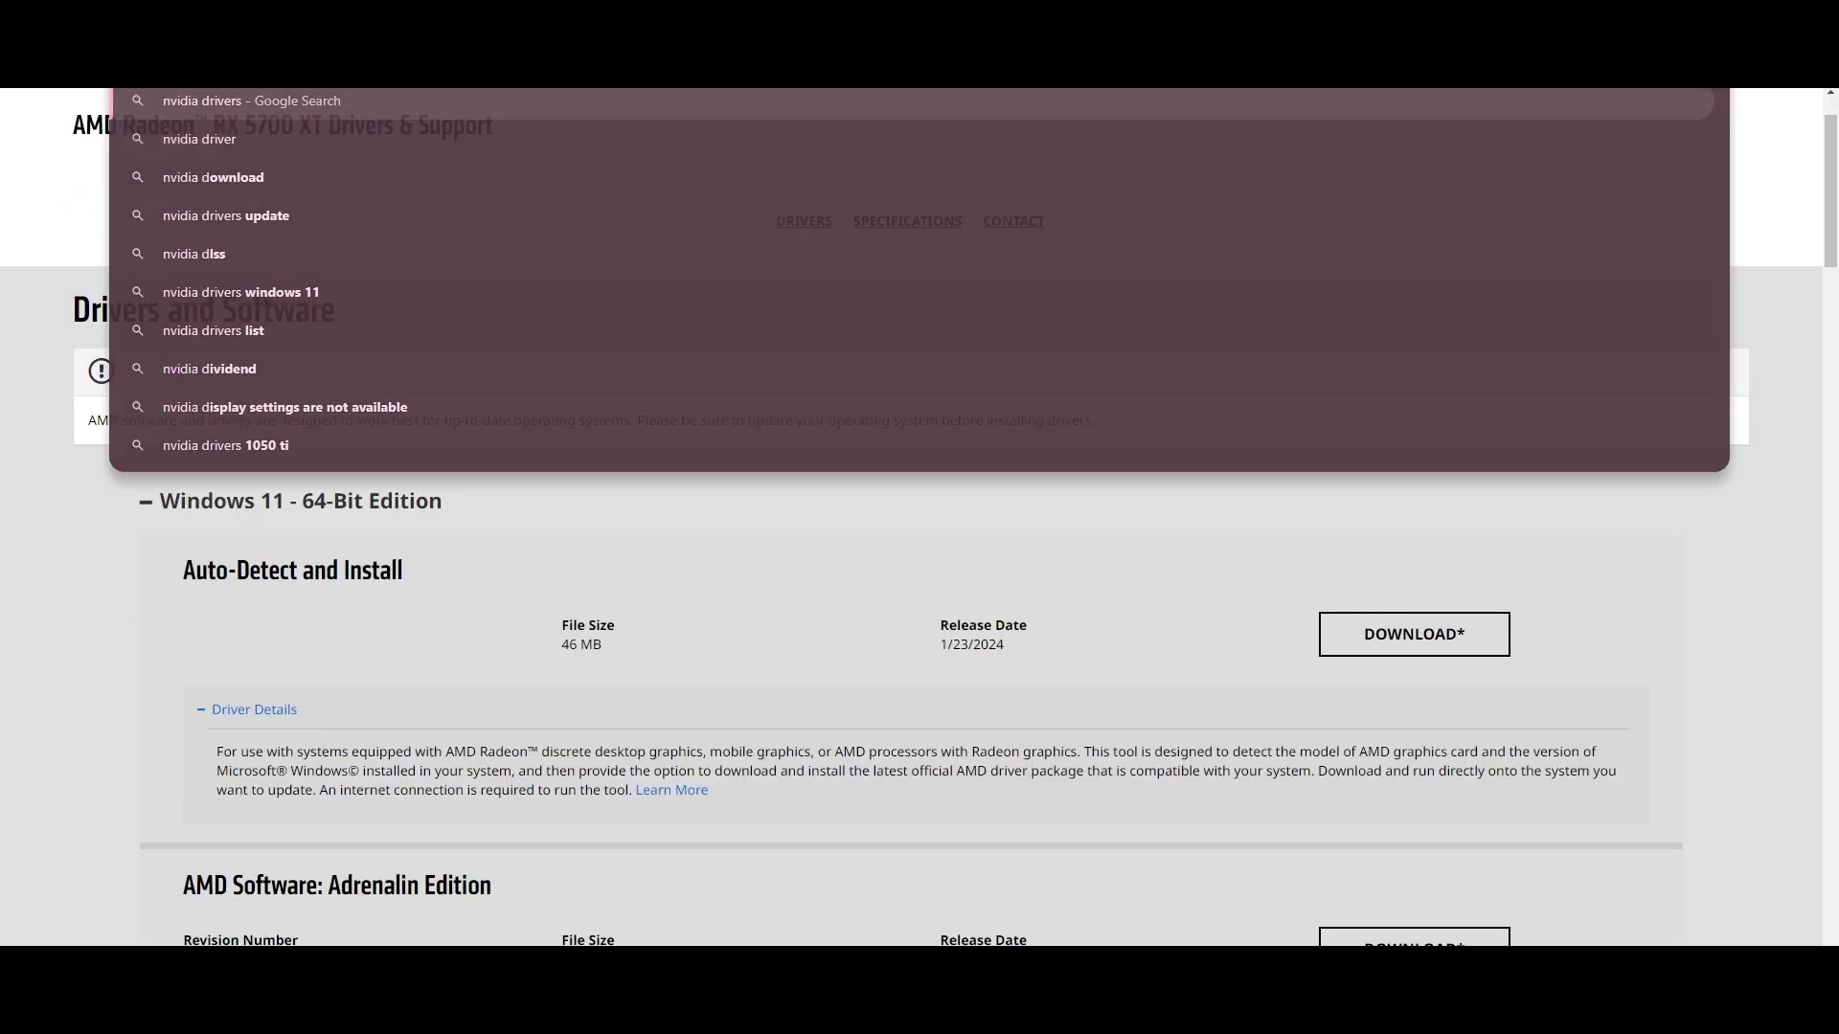
key("Return")
left_click(419, 322)
left_click(867, 301)
left_click(893, 341)
left_click(893, 336)
left_click(979, 427)
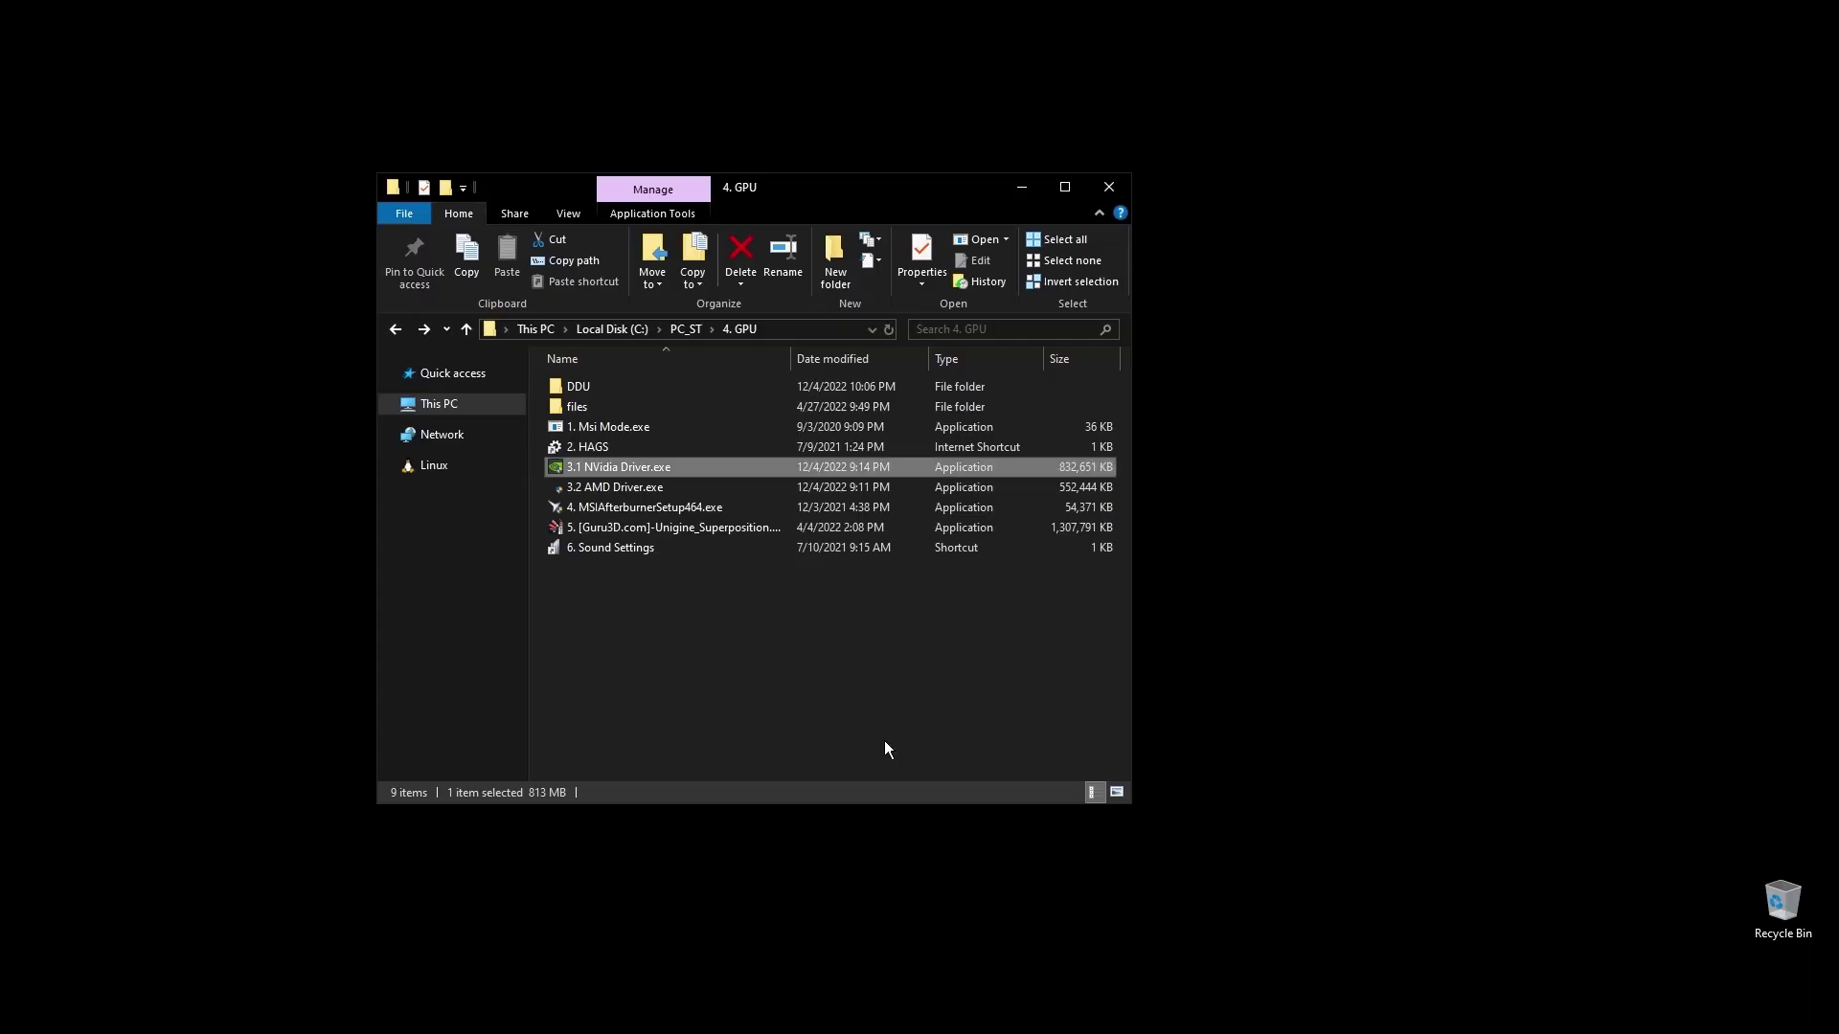
Open Windows Graphics settings with the 2. HAGS shortcut in the 4. GPU folder, check the available options and close Settings
left_click(1300, 636)
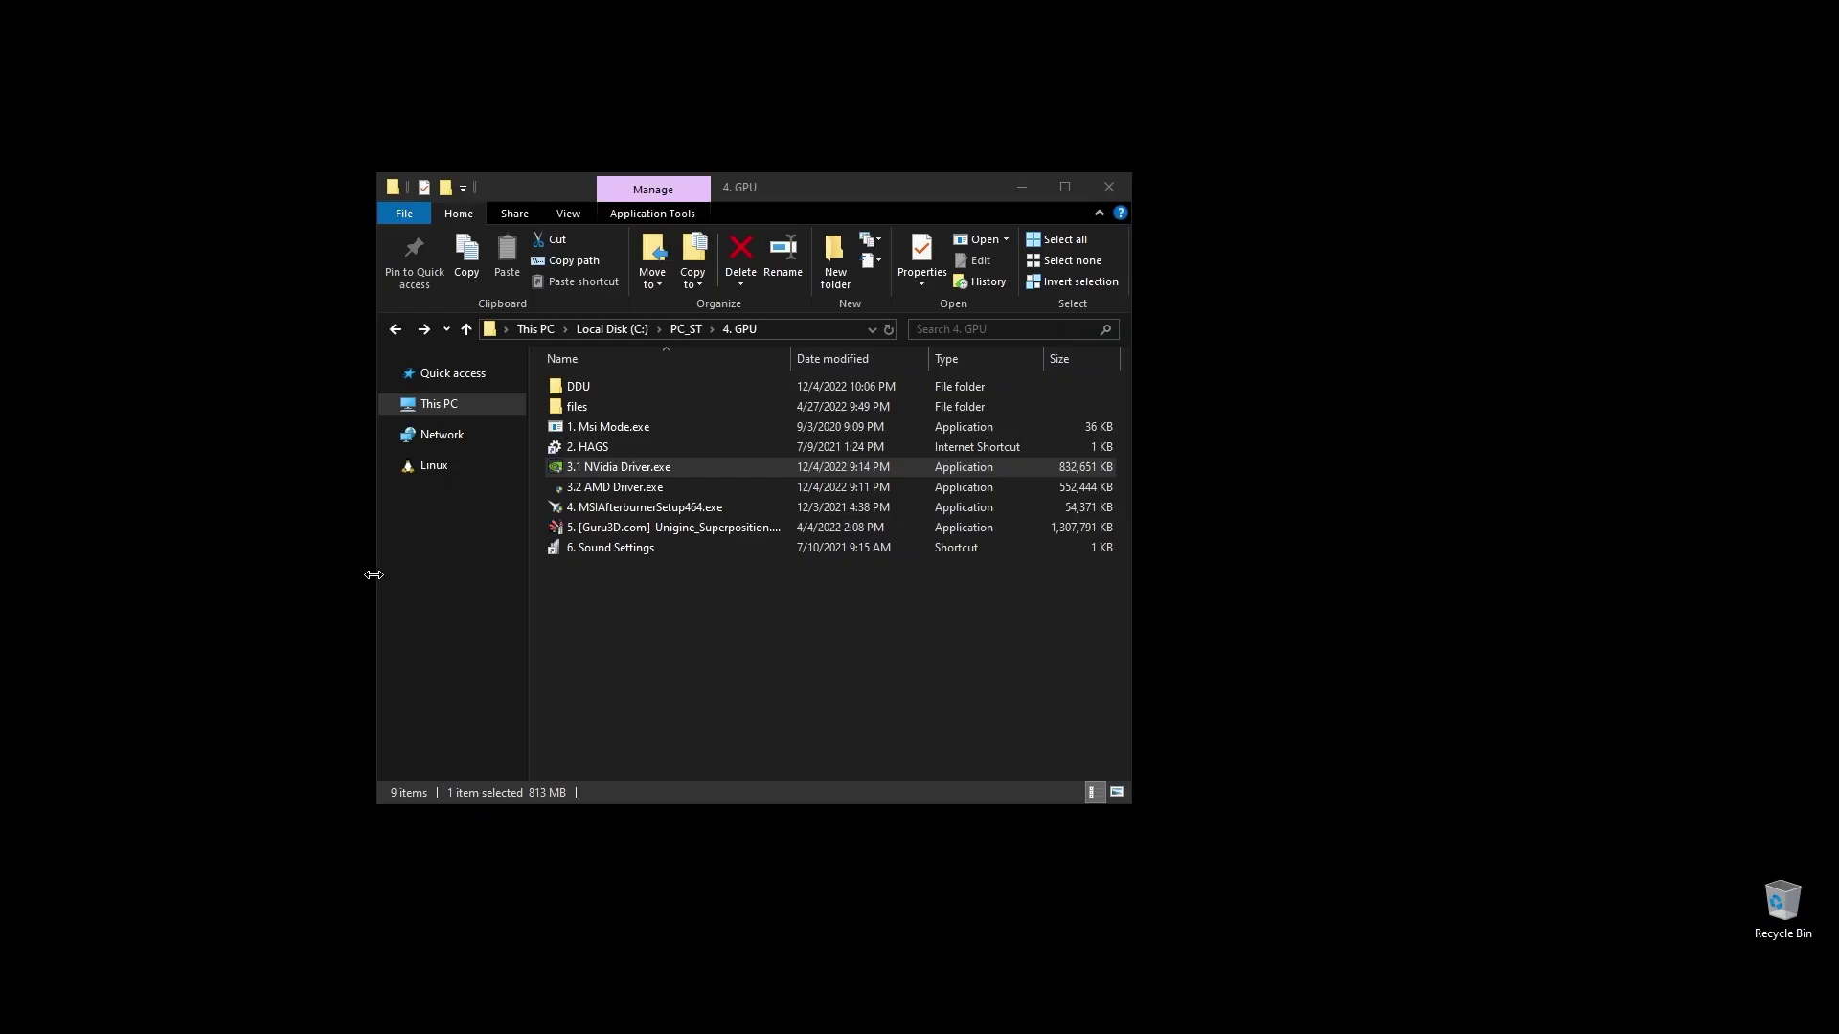
double_click(605, 446)
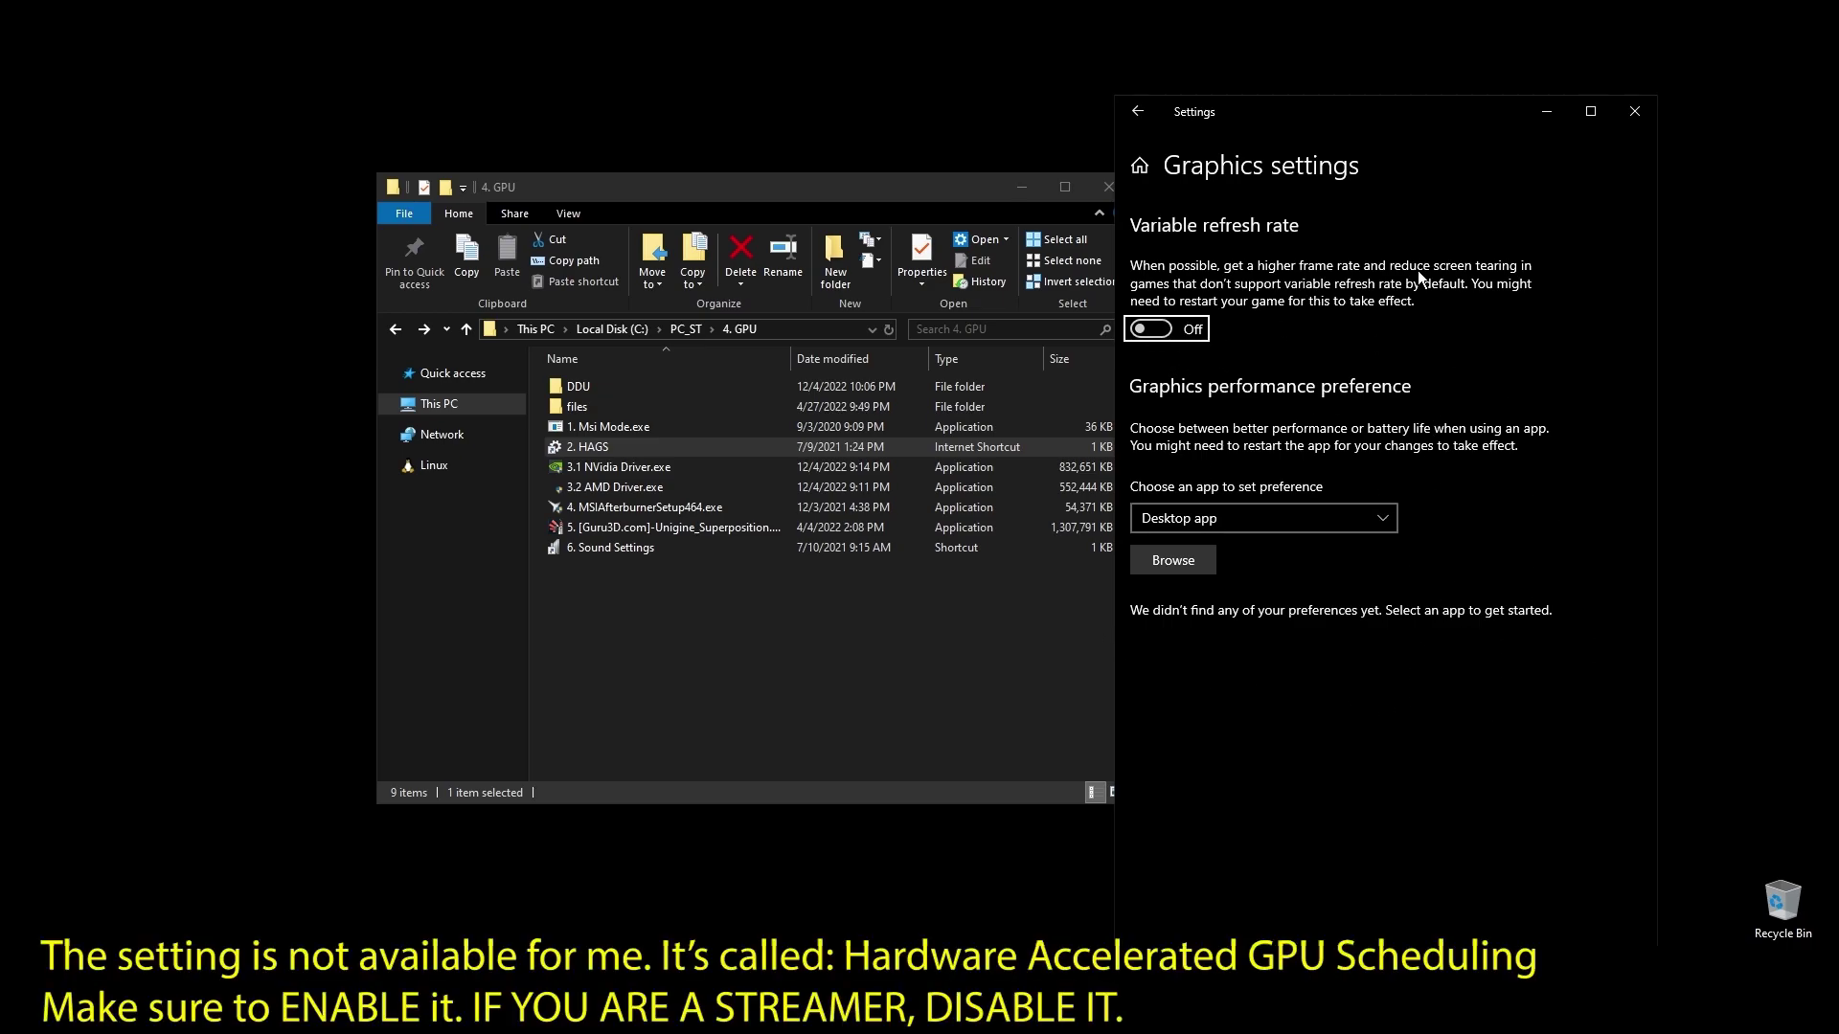
left_click(1633, 112)
Open 6. Sound Settings and set the 5 - 24G2W1G4 playback device's default format to 24 bit, 48000 Hz (Studio Quality)
double_click(595, 547)
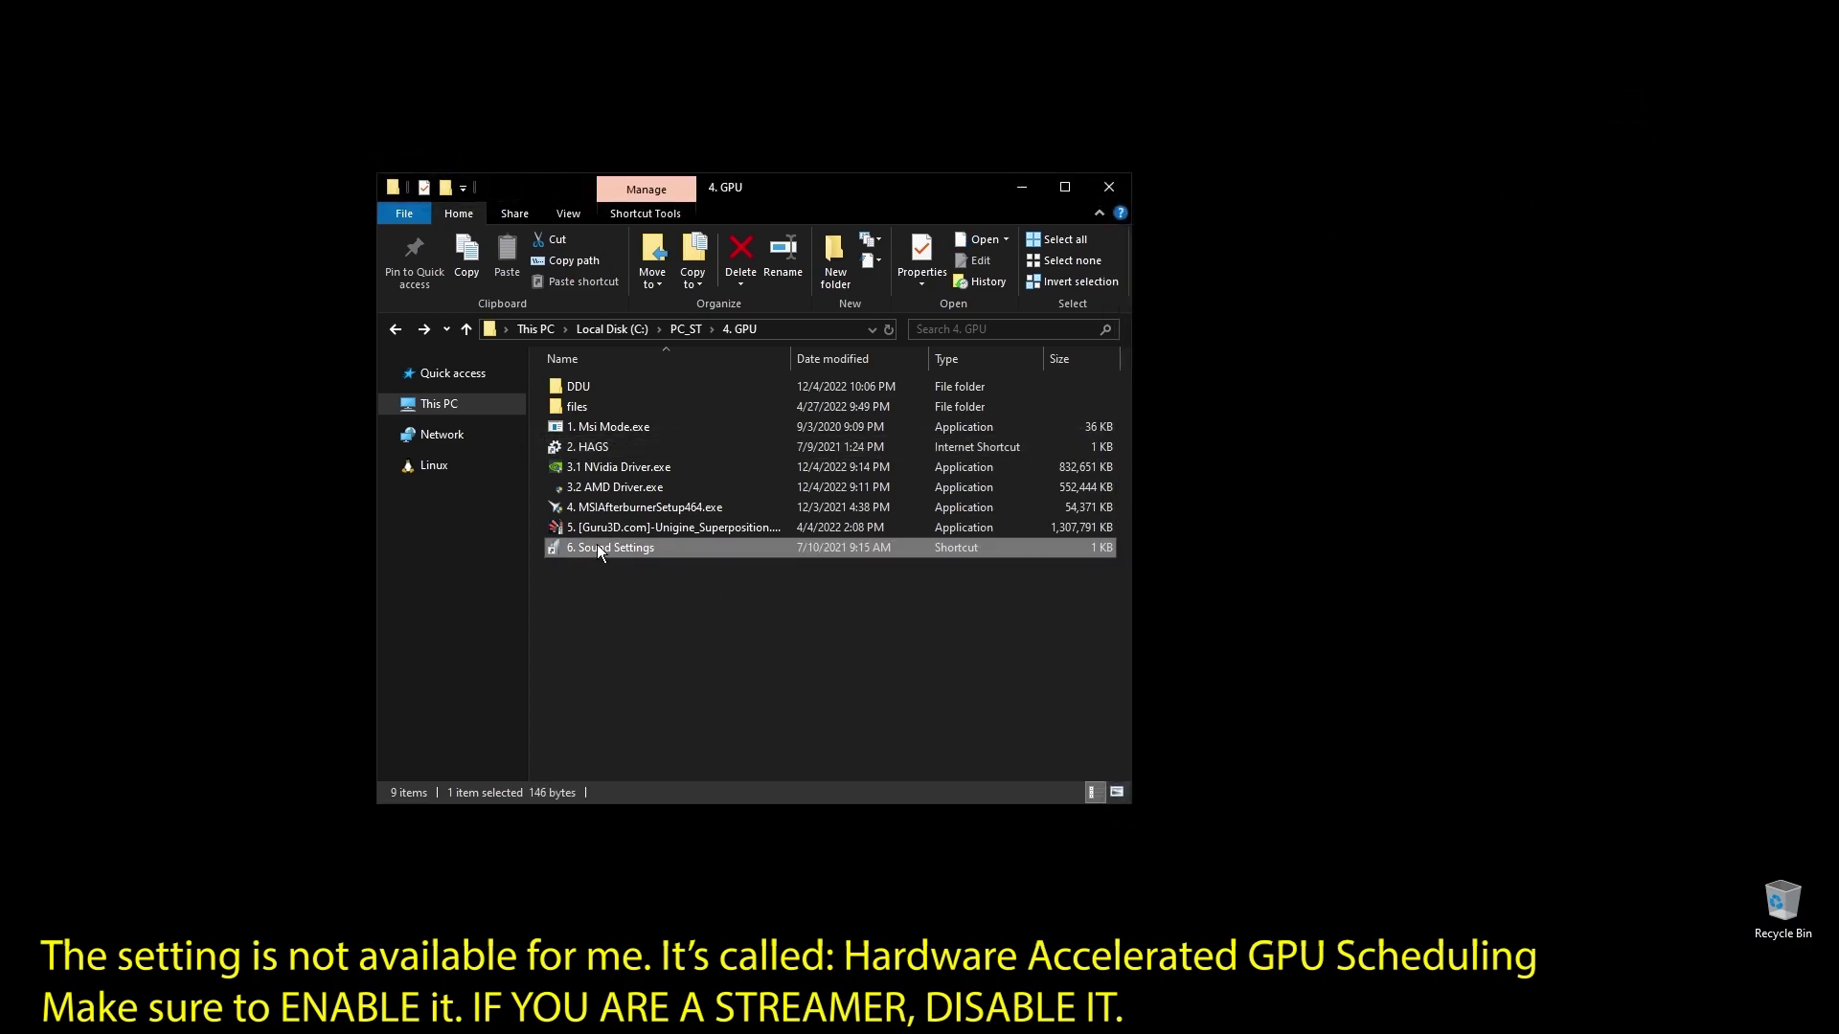
double_click(392, 321)
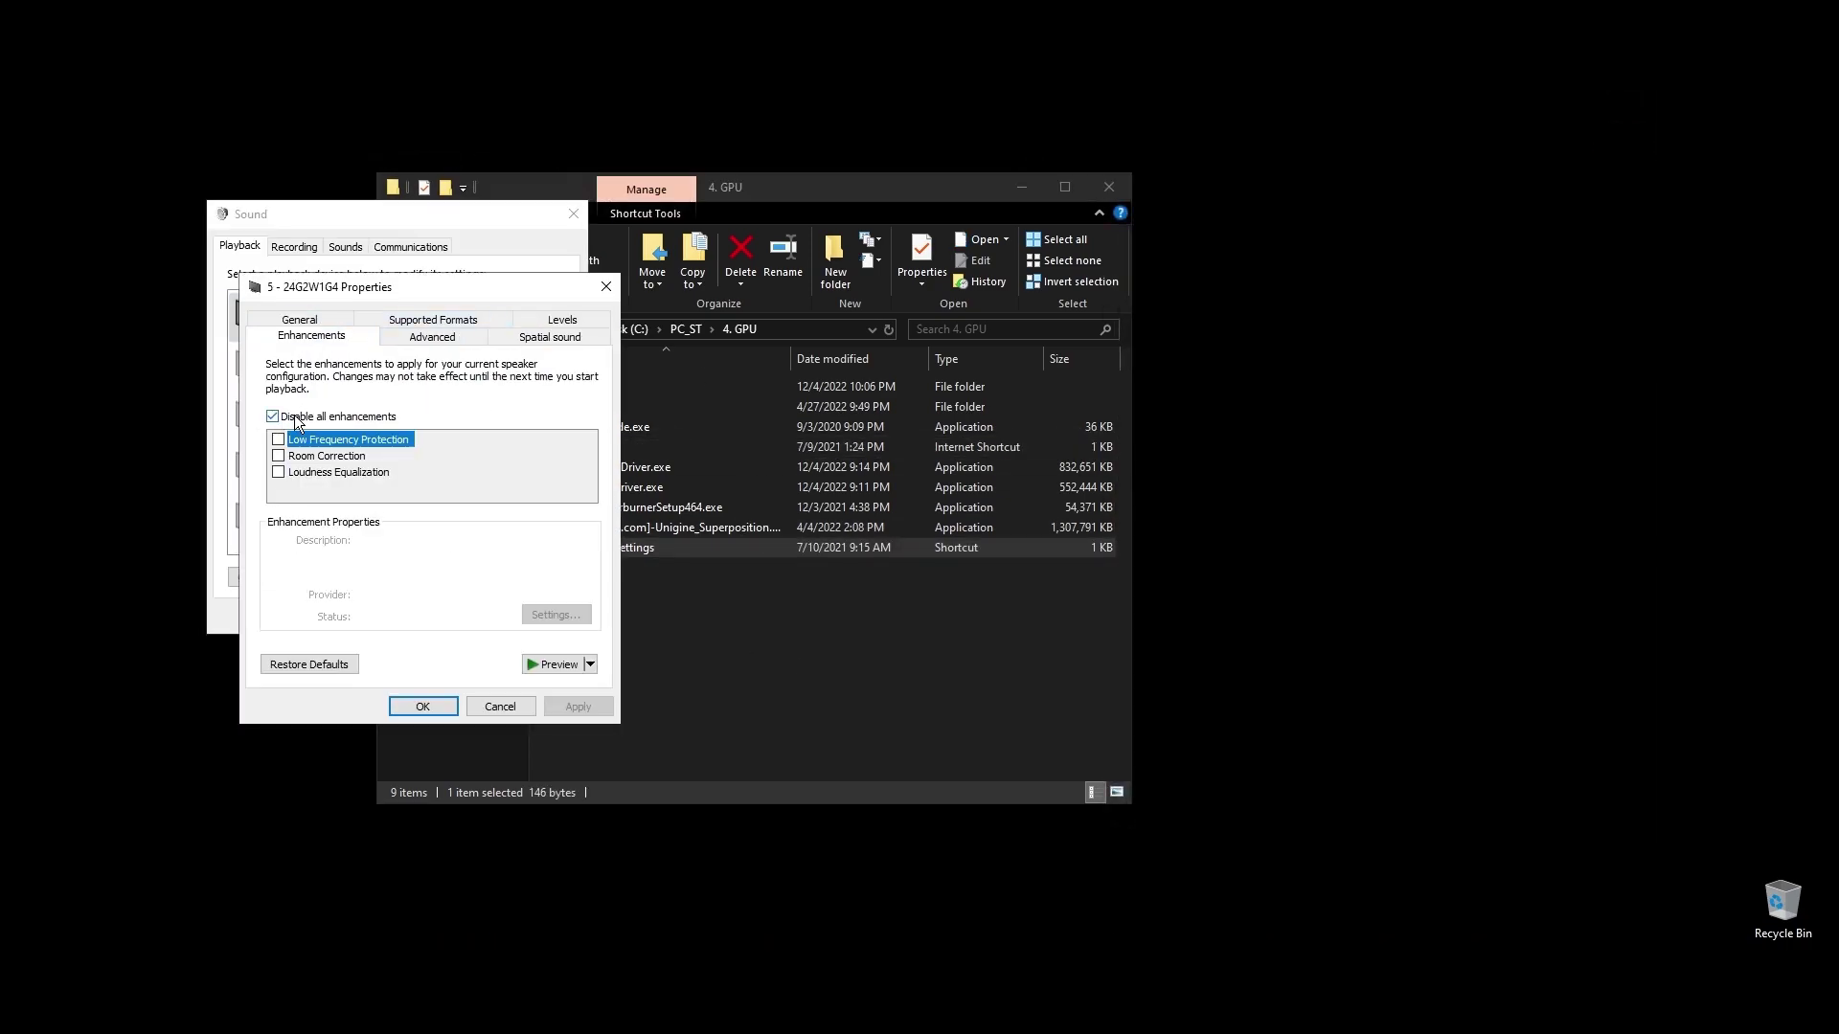
left_click(432, 336)
left_click(393, 426)
left_click(400, 436)
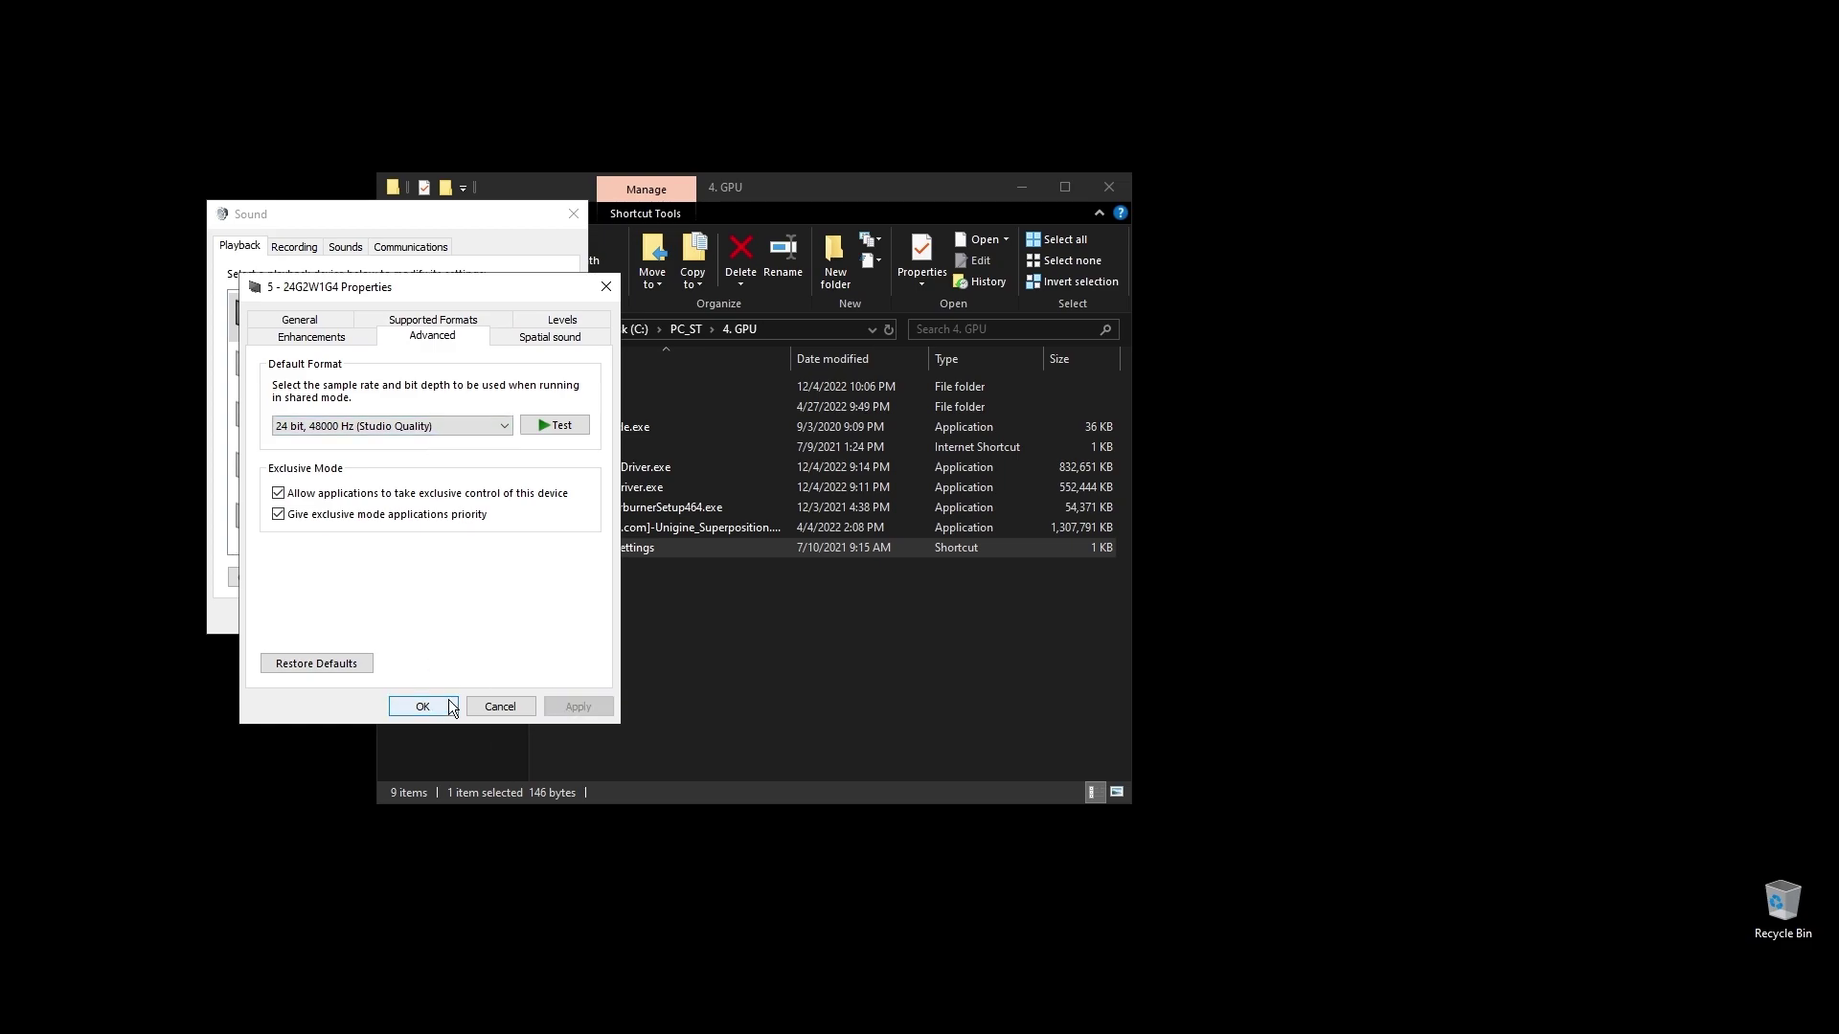
left_click(493, 706)
Set the High Definition Audio Device speakers' default format to 24 bit, 48000 Hz (Studio Quality), apply it and close their properties
scroll(555, 387, "up", 2)
right_click(452, 367)
left_click(540, 565)
left_click(373, 319)
left_click(440, 319)
left_click(393, 409)
left_click(435, 474)
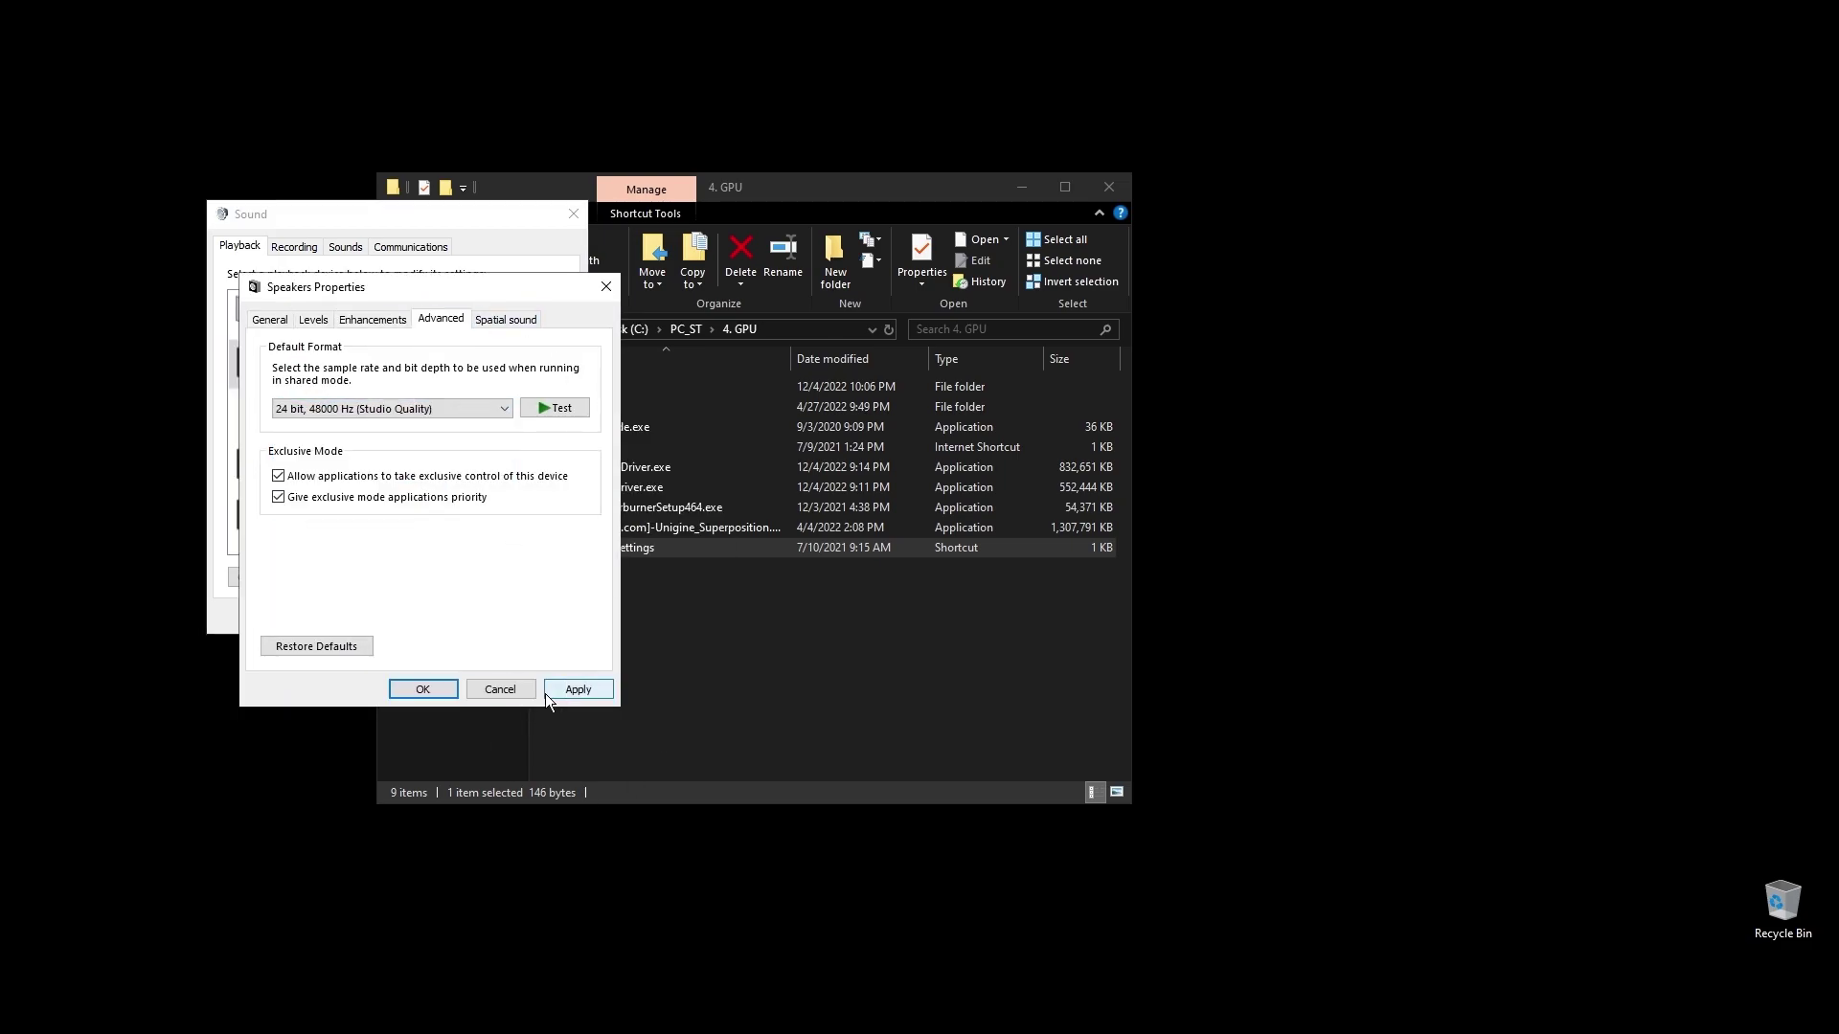
left_click(565, 690)
left_click(500, 689)
Choose a default format for the Razer USB Sound Card speakers and confirm their properties
right_click(394, 460)
left_click(422, 613)
left_click(441, 319)
left_click(360, 409)
left_click(360, 441)
left_click(423, 690)
Choose a default format for the THX Spatial speakers, confirm it and close the Sound settings
scroll(560, 452, "down", 1)
right_click(326, 458)
left_click(390, 649)
left_click(364, 319)
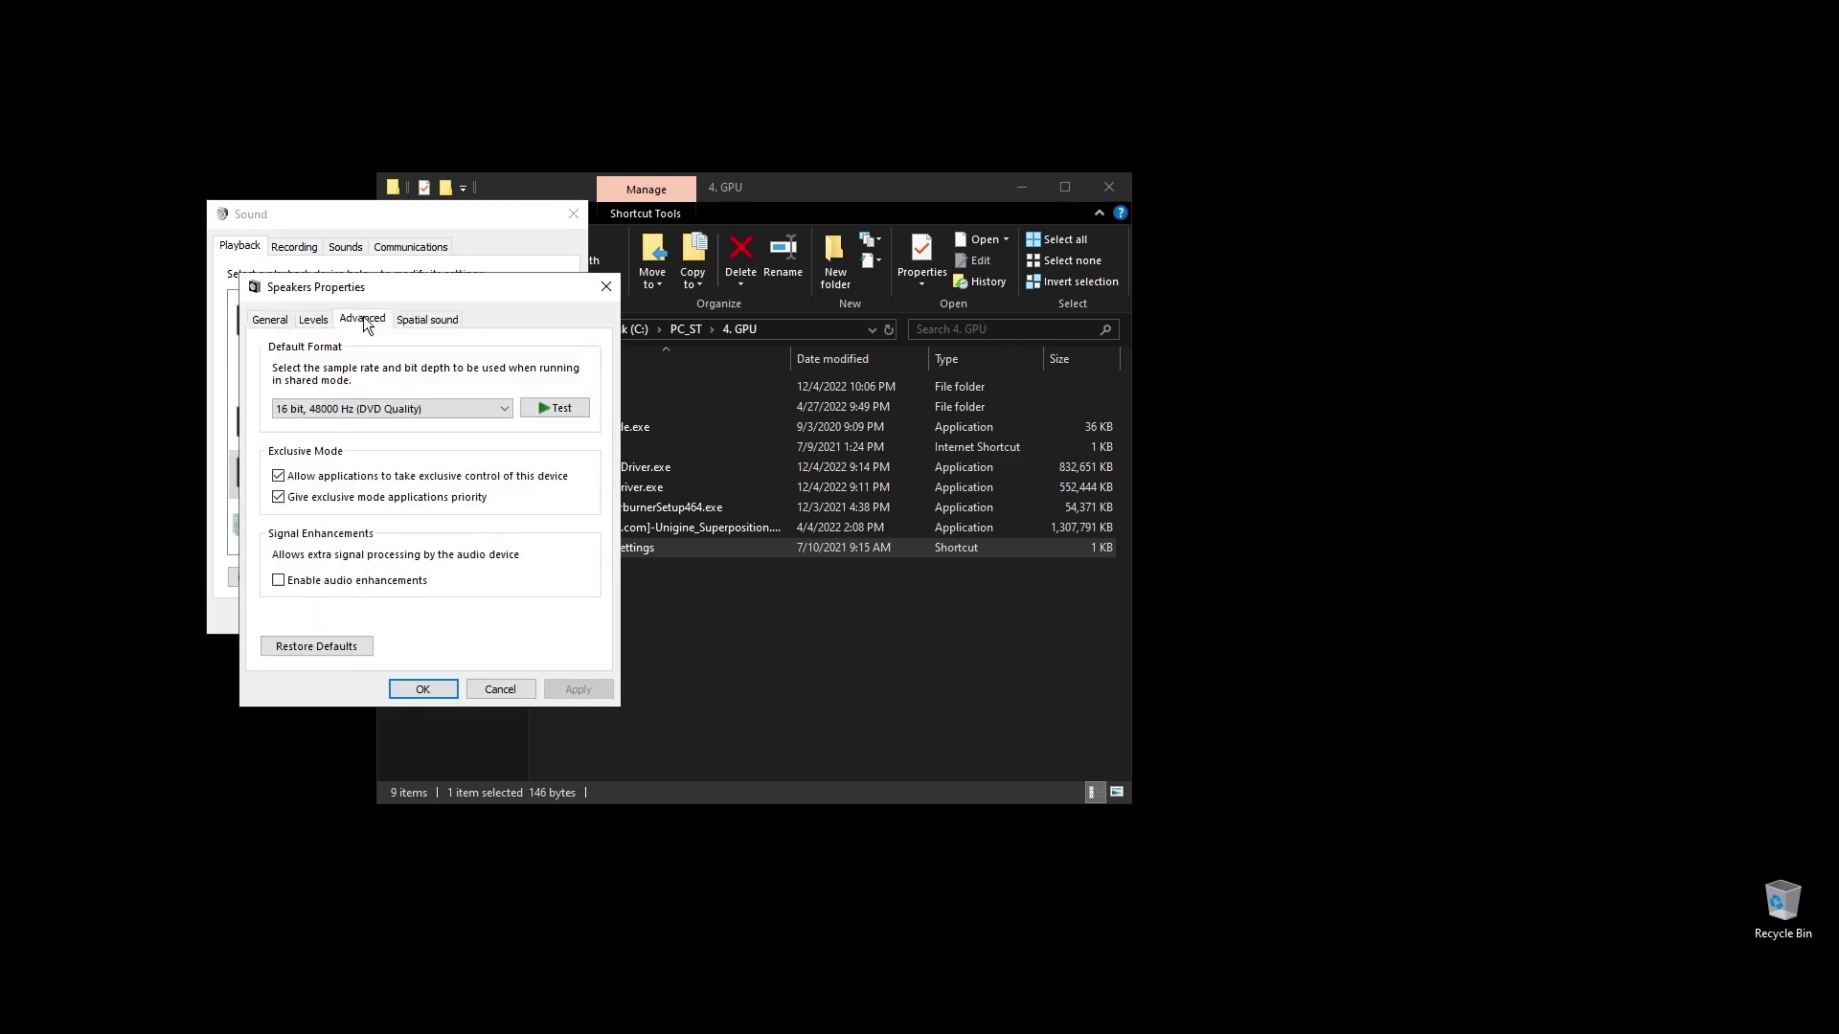
left_click(425, 409)
left_click(364, 433)
left_click(422, 690)
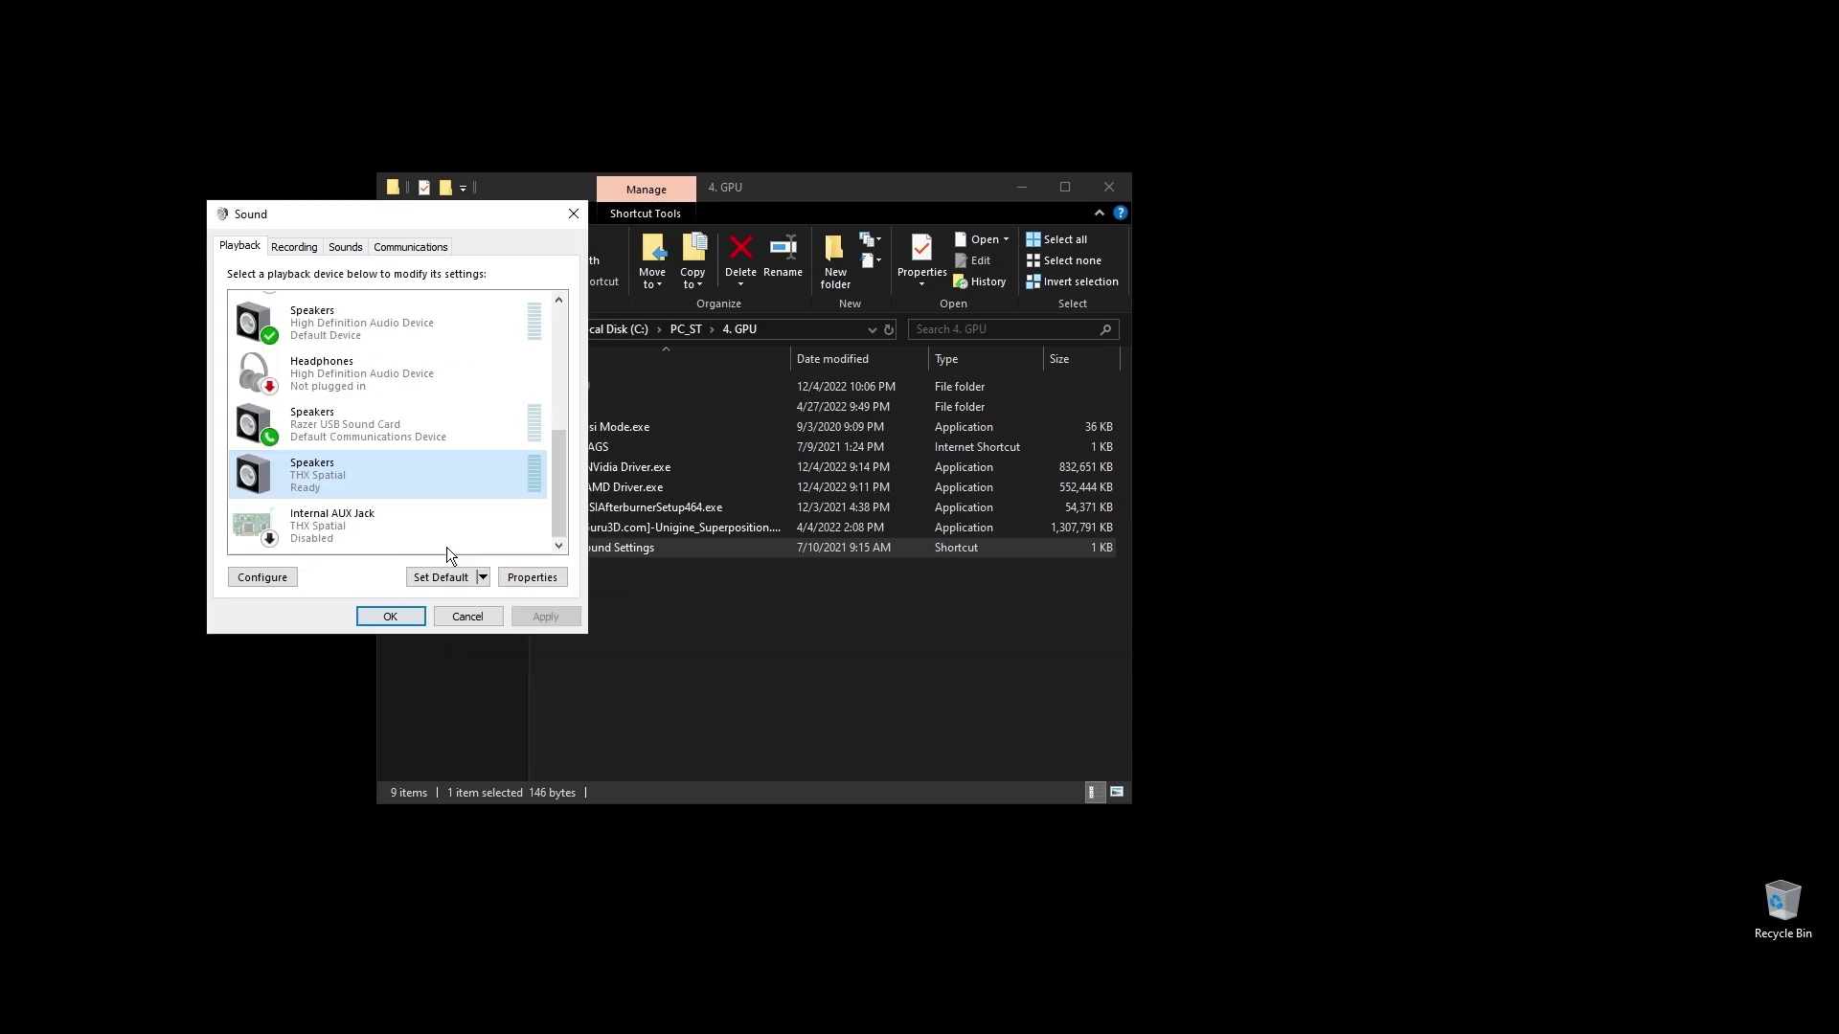
left_click(364, 619)
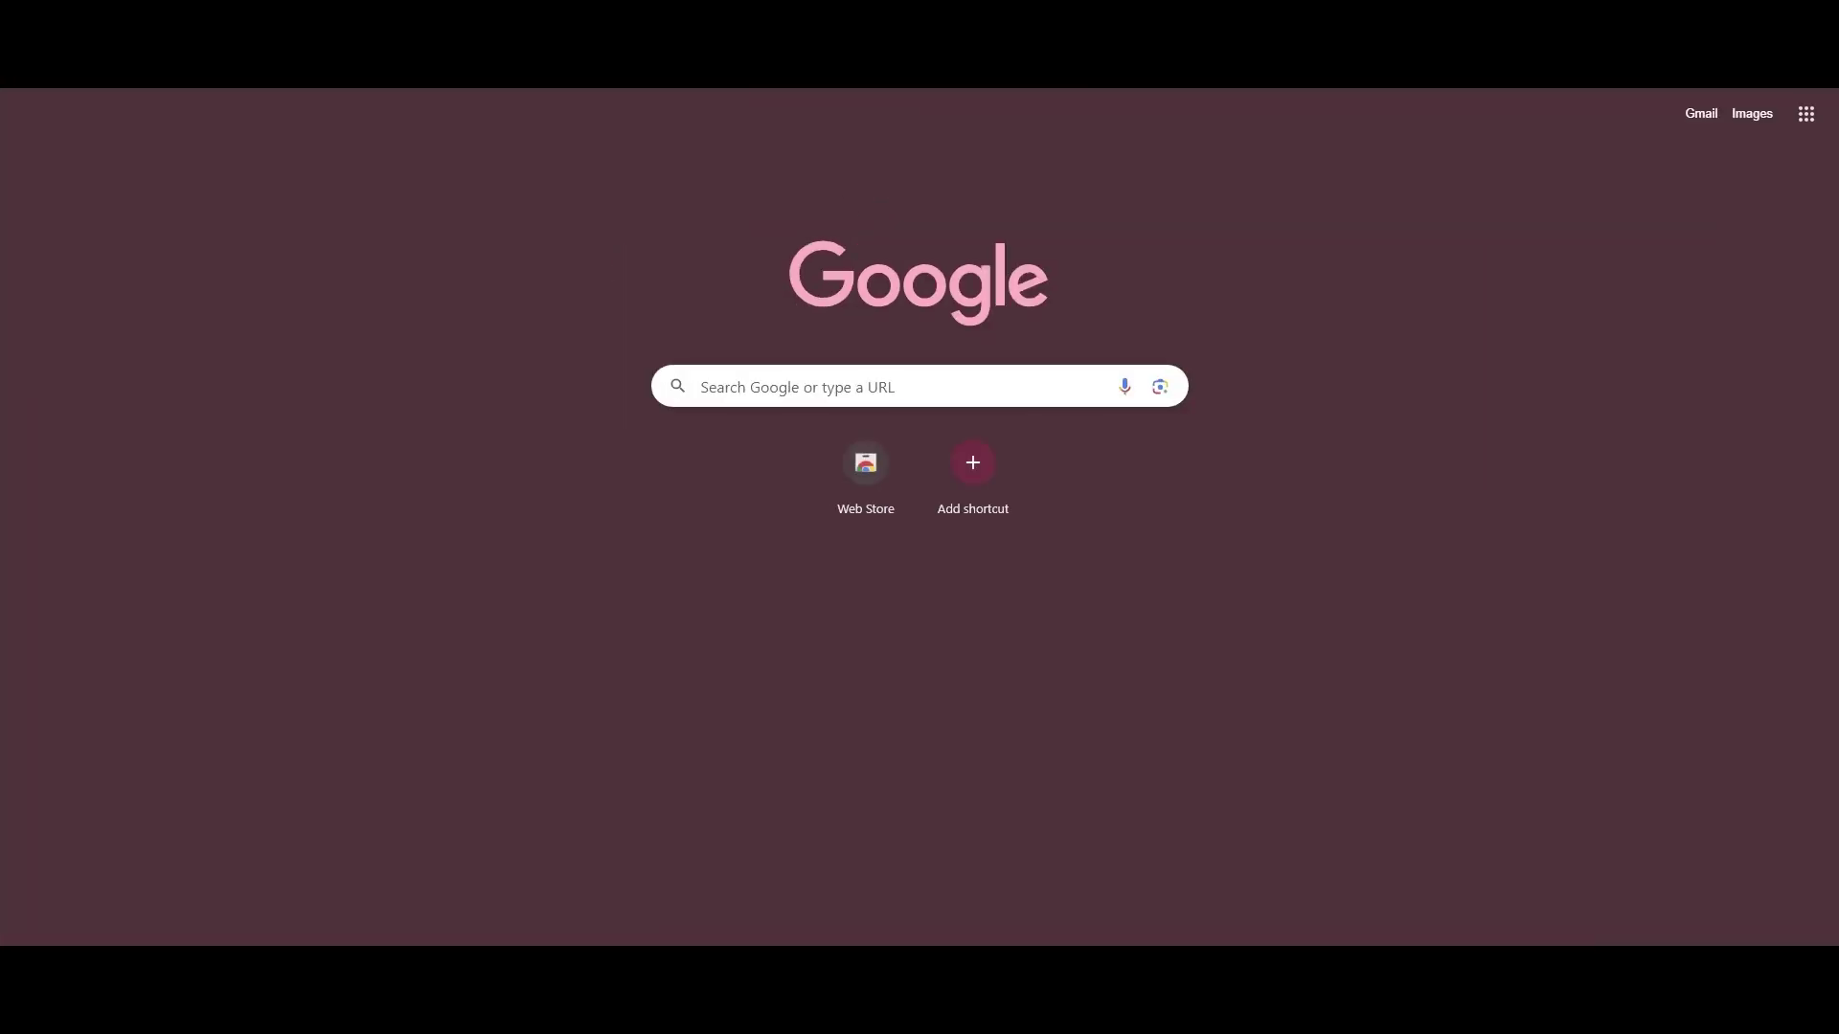
Open System Information from the Windows search and copy the BaseBoard Product entry
type("system information")
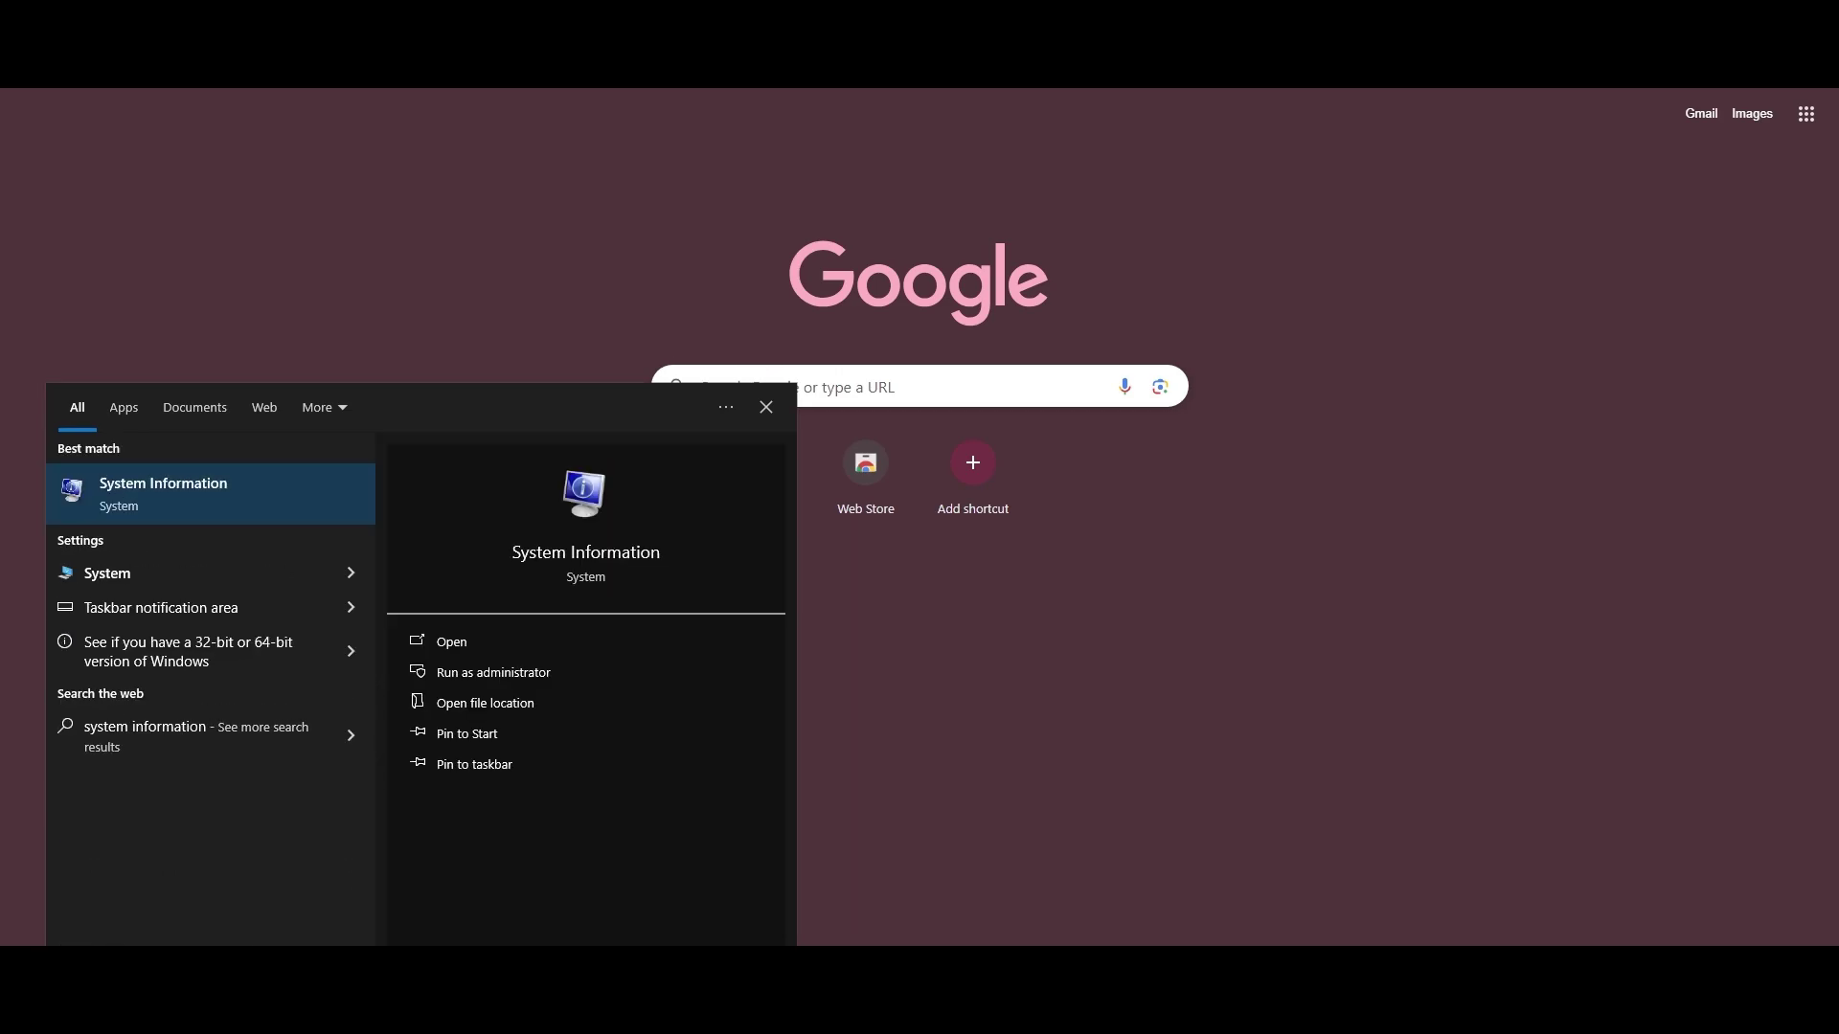
left_click(186, 493)
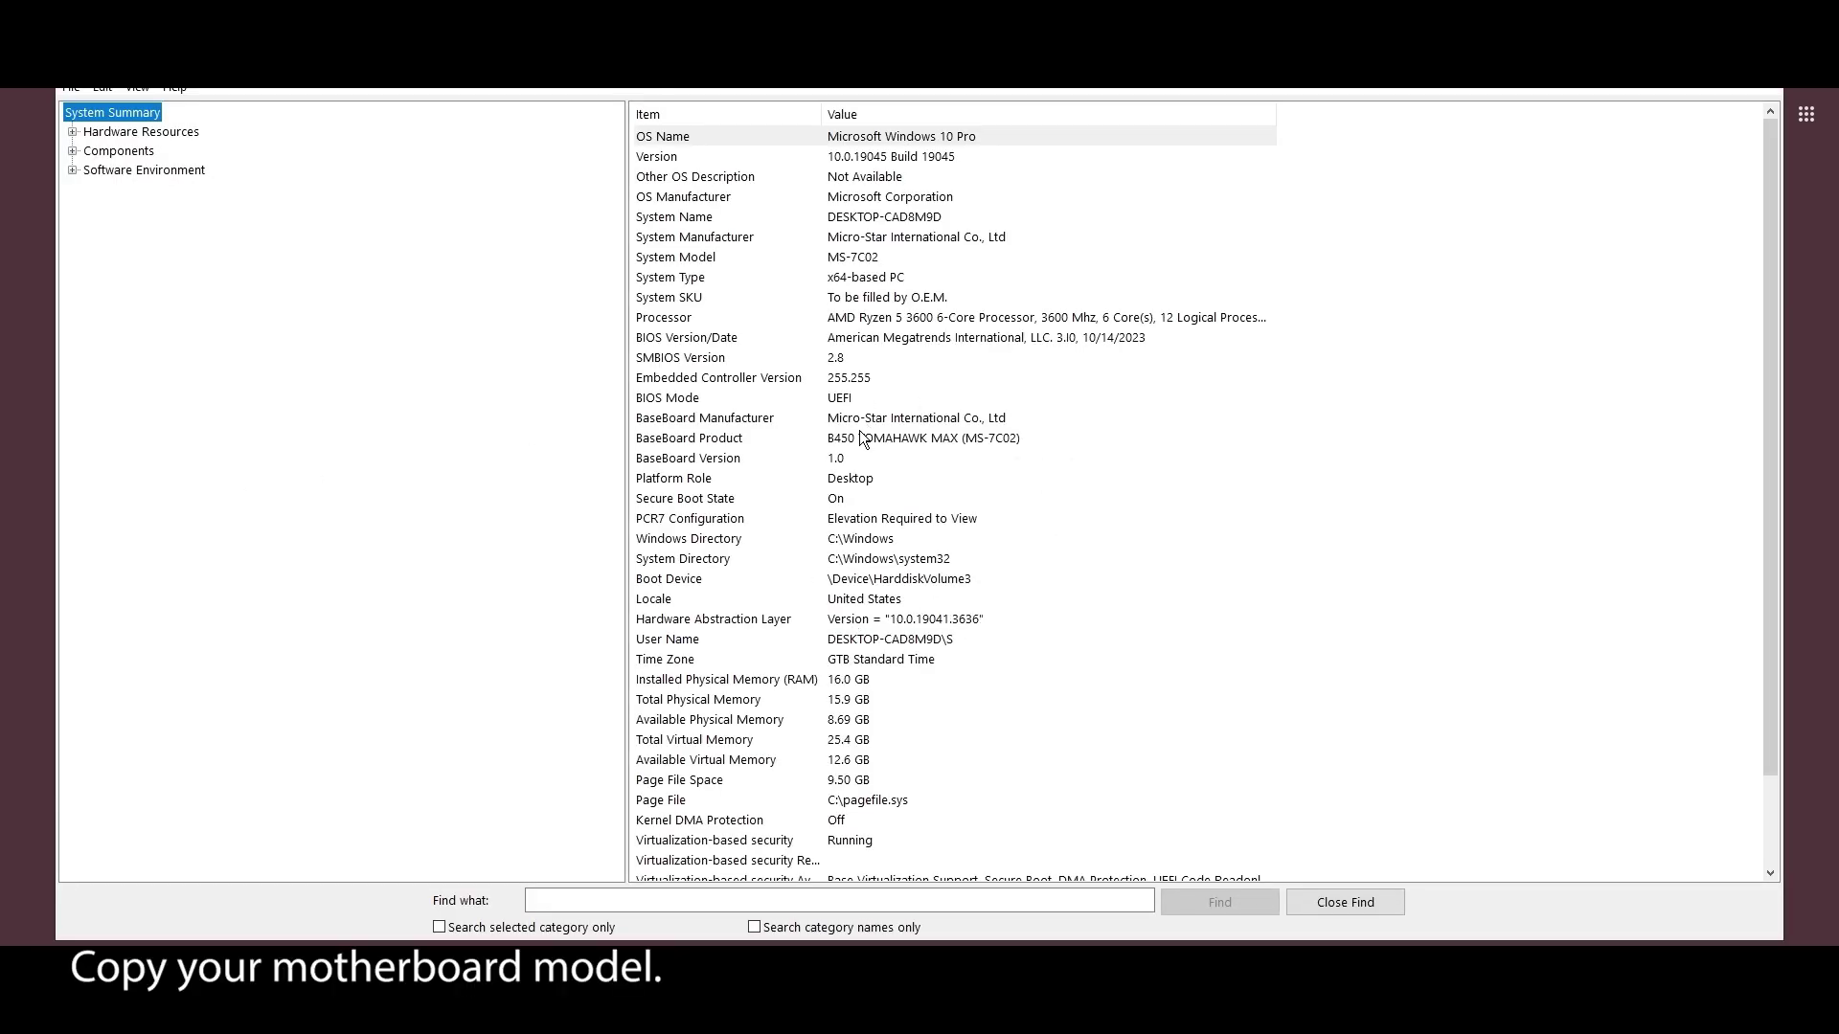
left_click(770, 439)
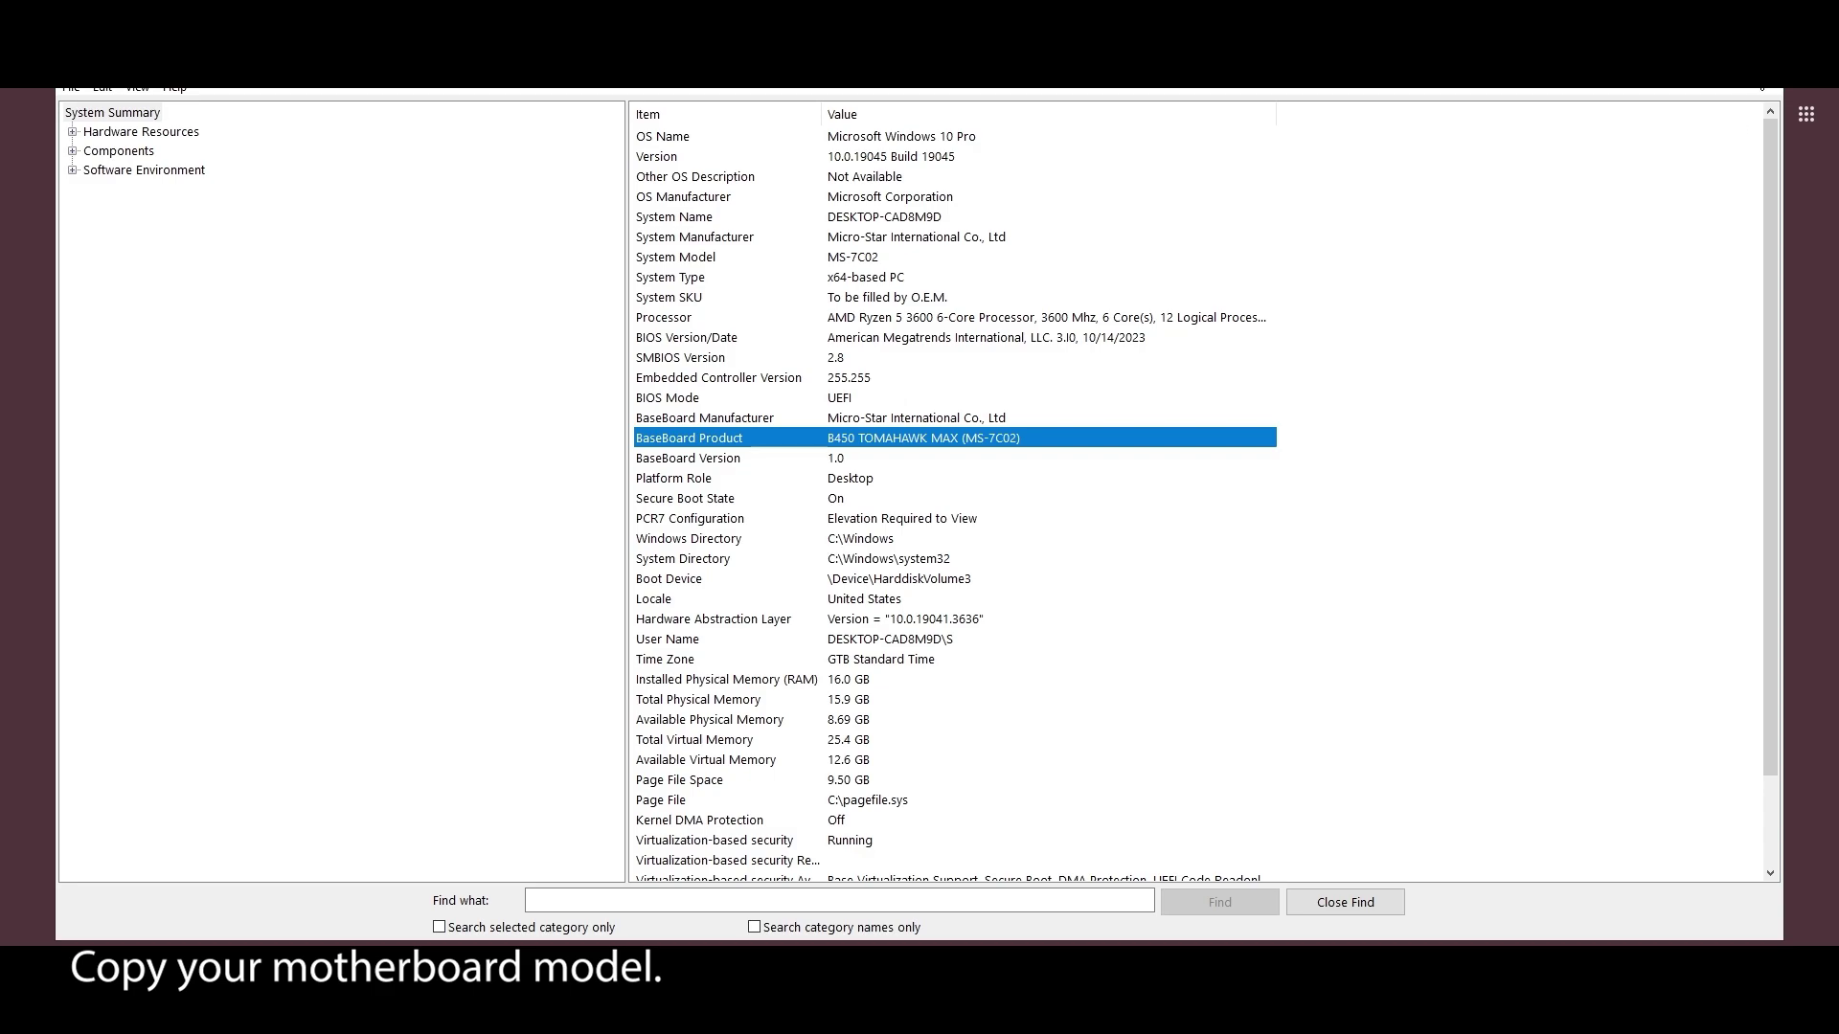
Search the web for "BaseBoard Product B450 TOMAHAWK MAX (MS-7C02)" and download AMI BIOS version 7C02v3I from MSI's support page for that motherboard
key("alt+Tab")
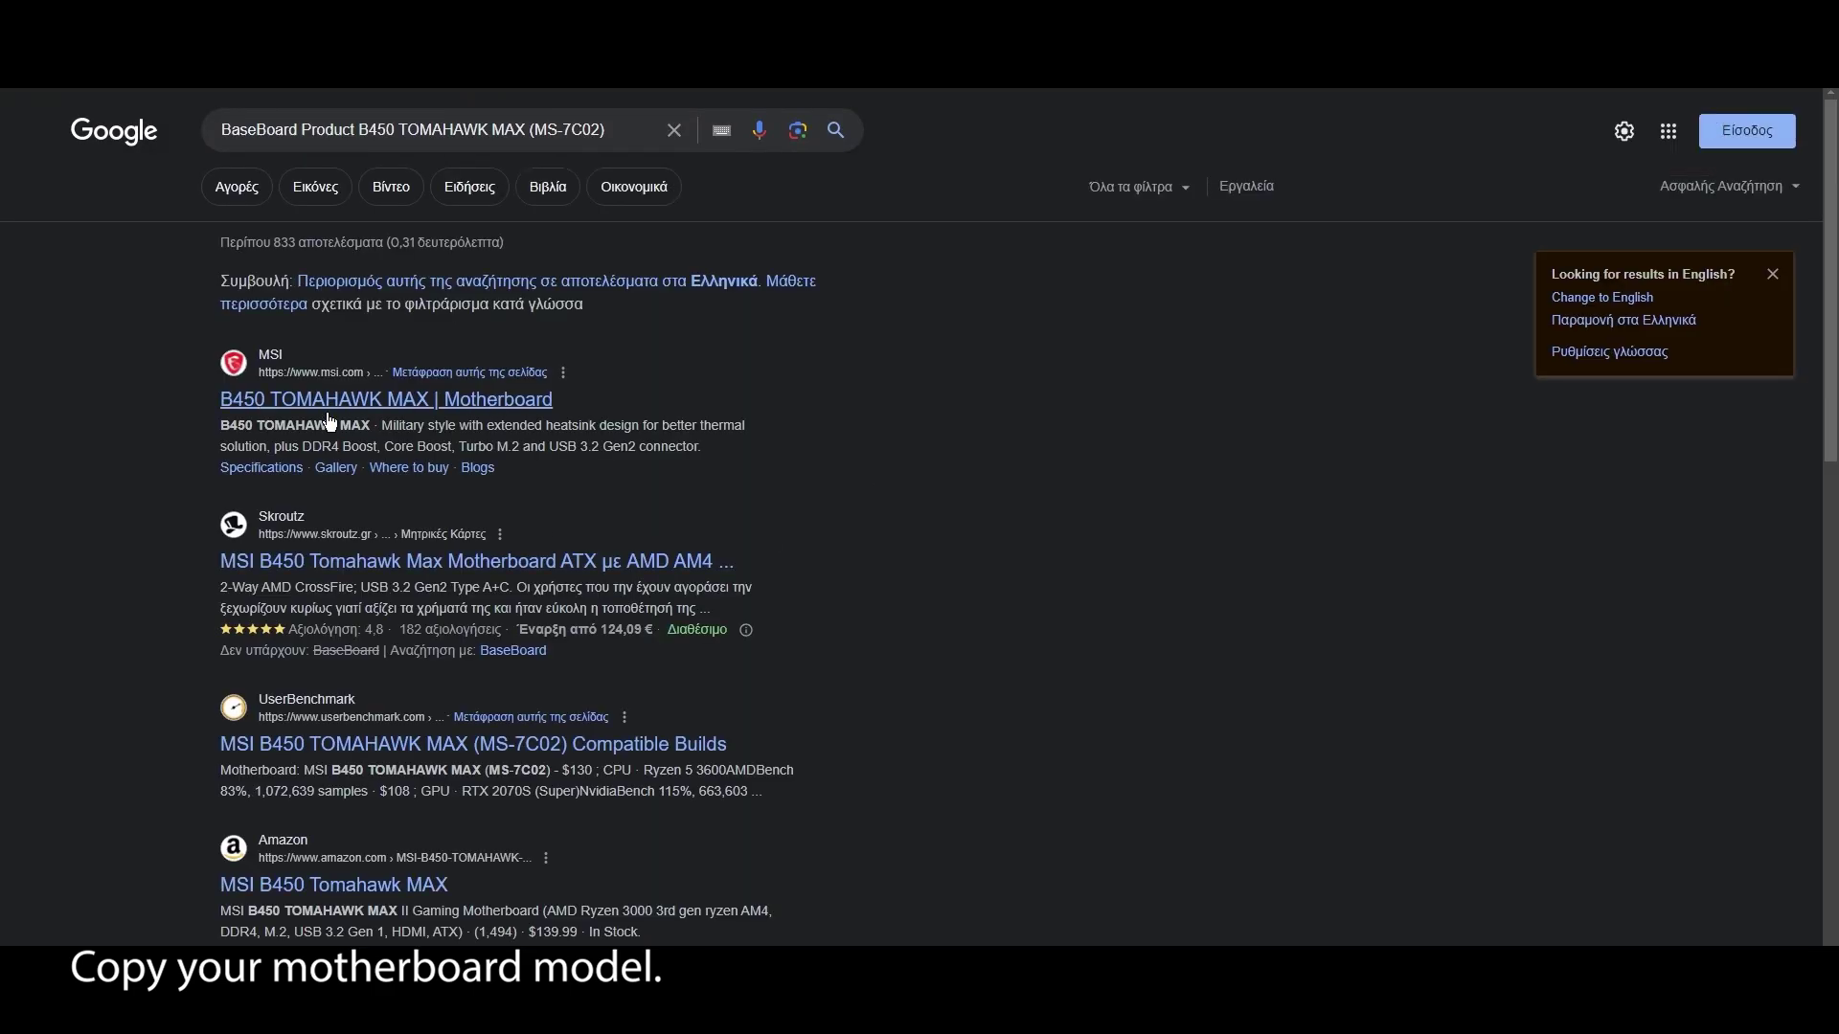
left_click(264, 400)
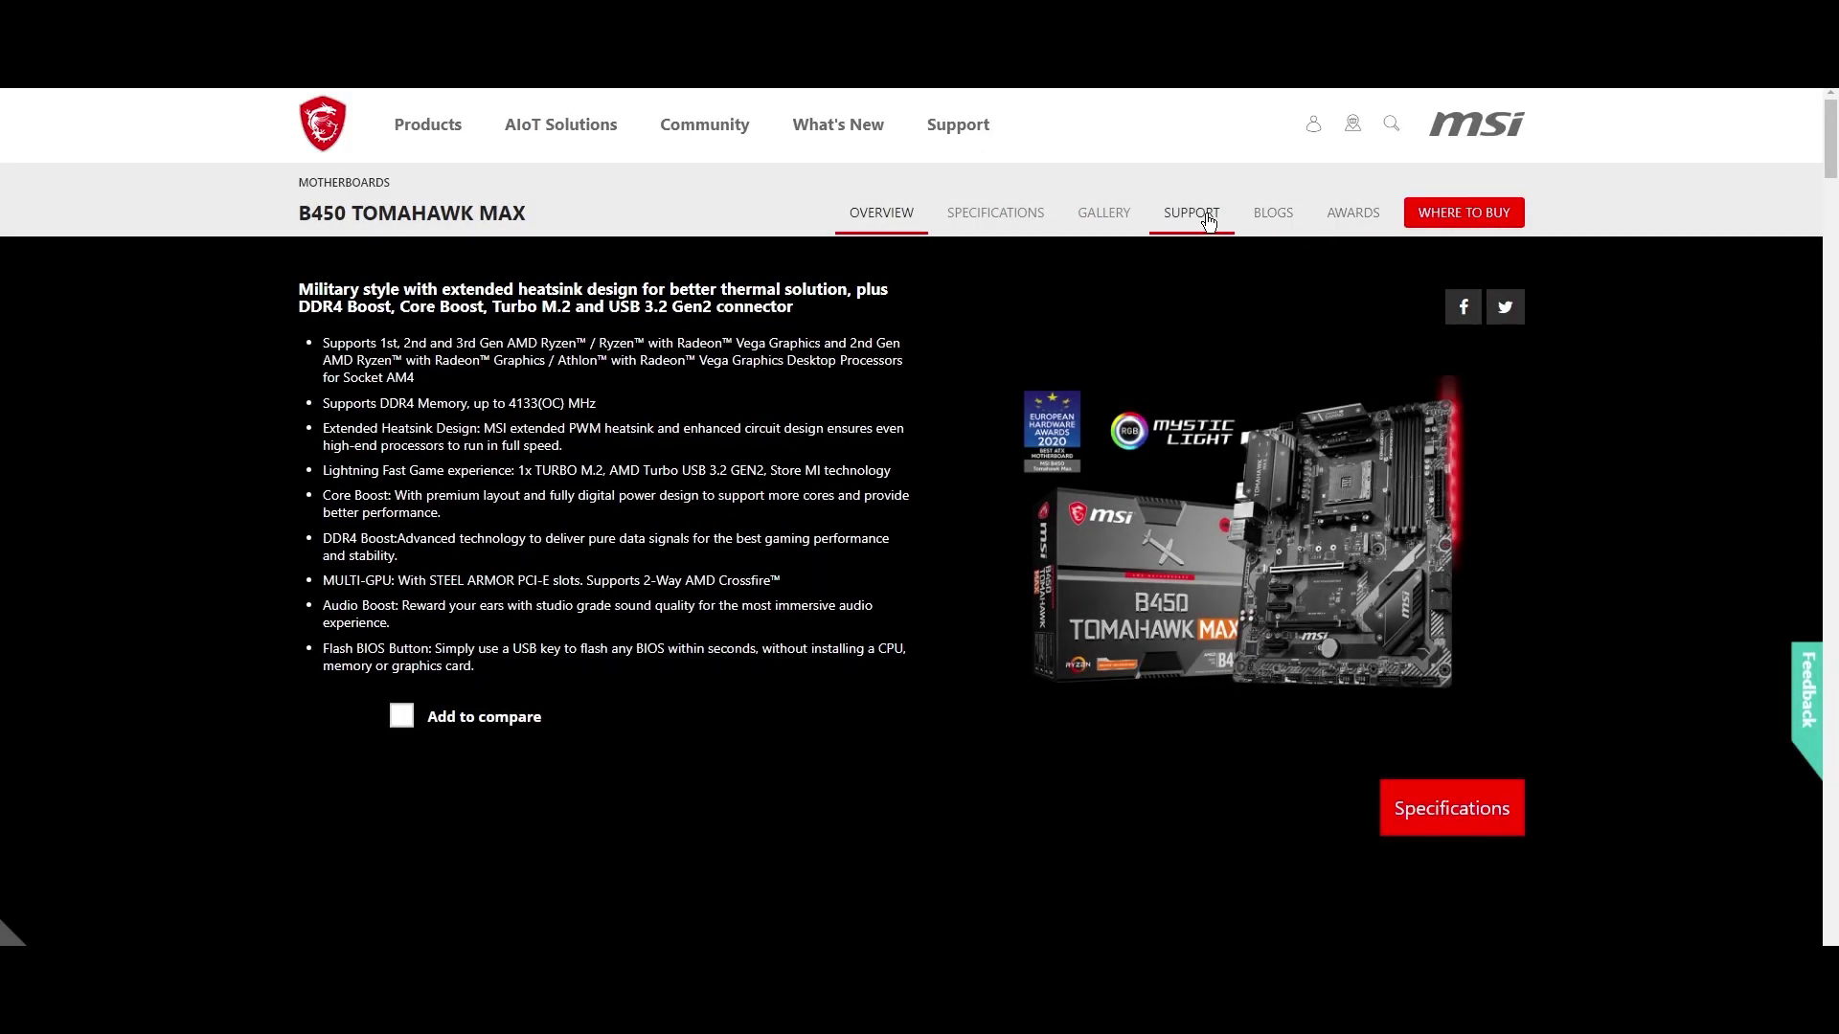
left_click(1191, 212)
scroll(554, 586, "down", 3)
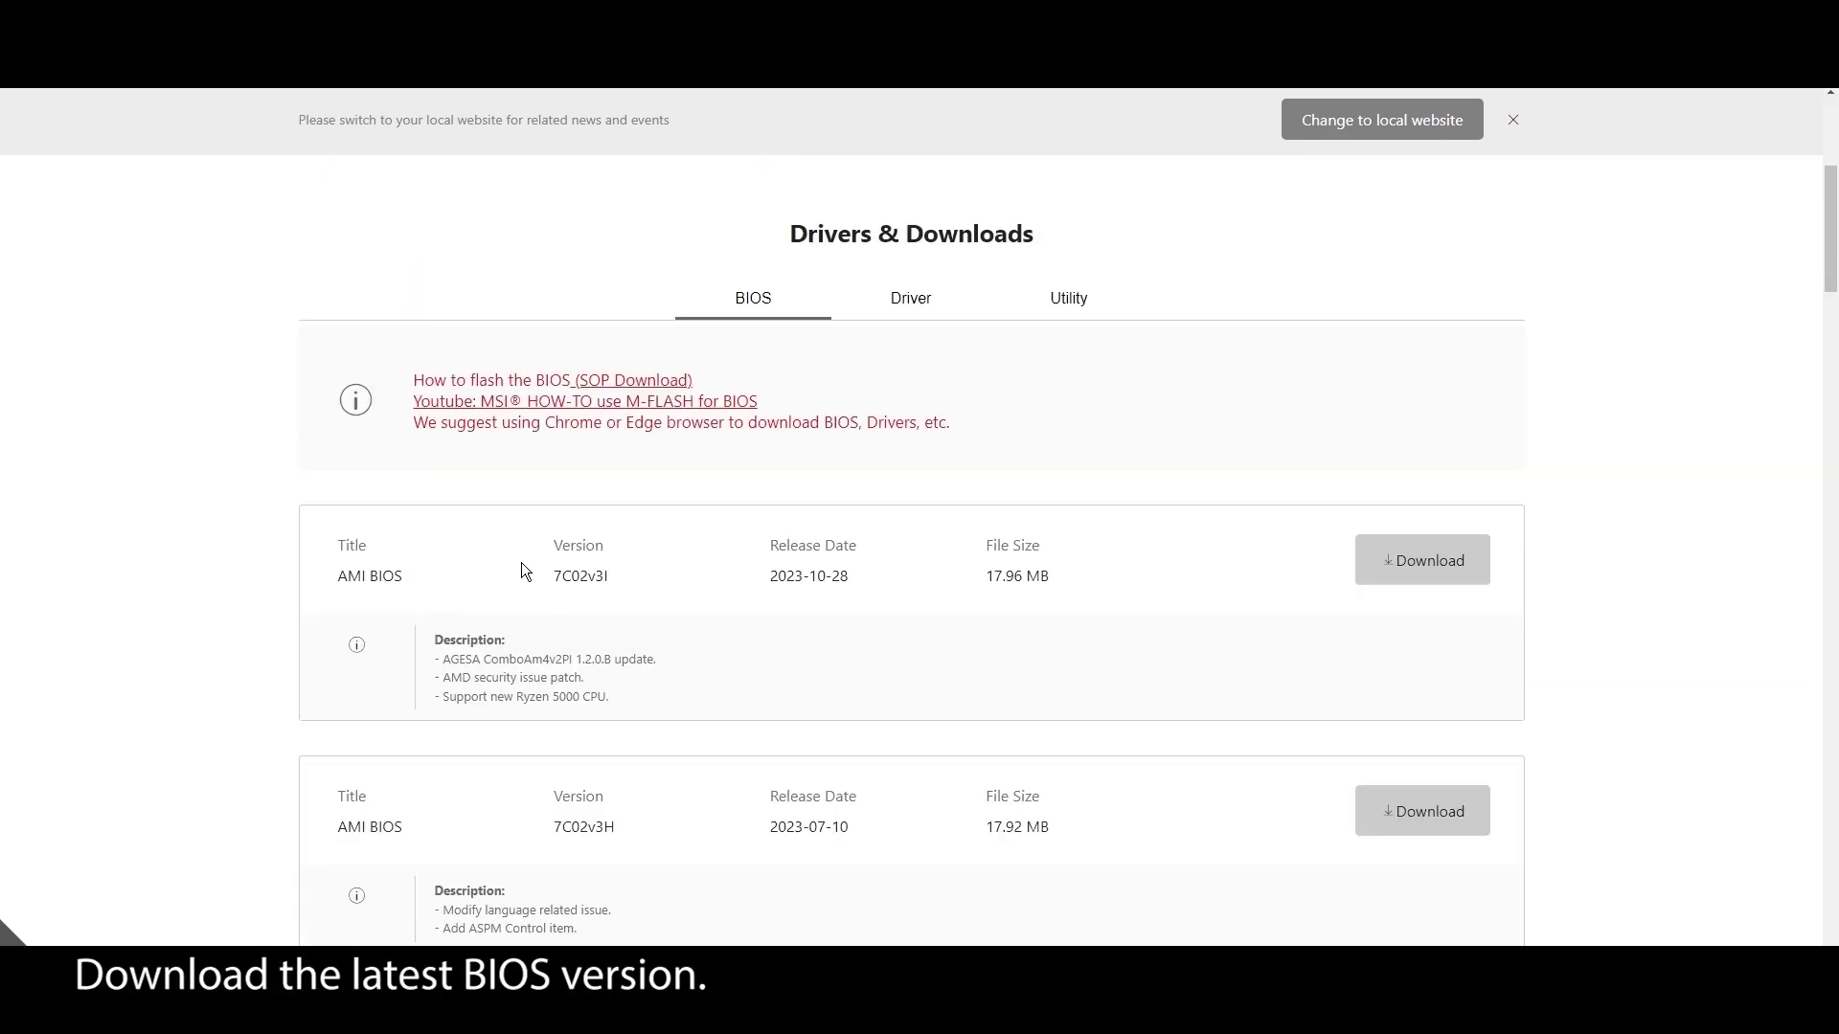
left_click(1396, 574)
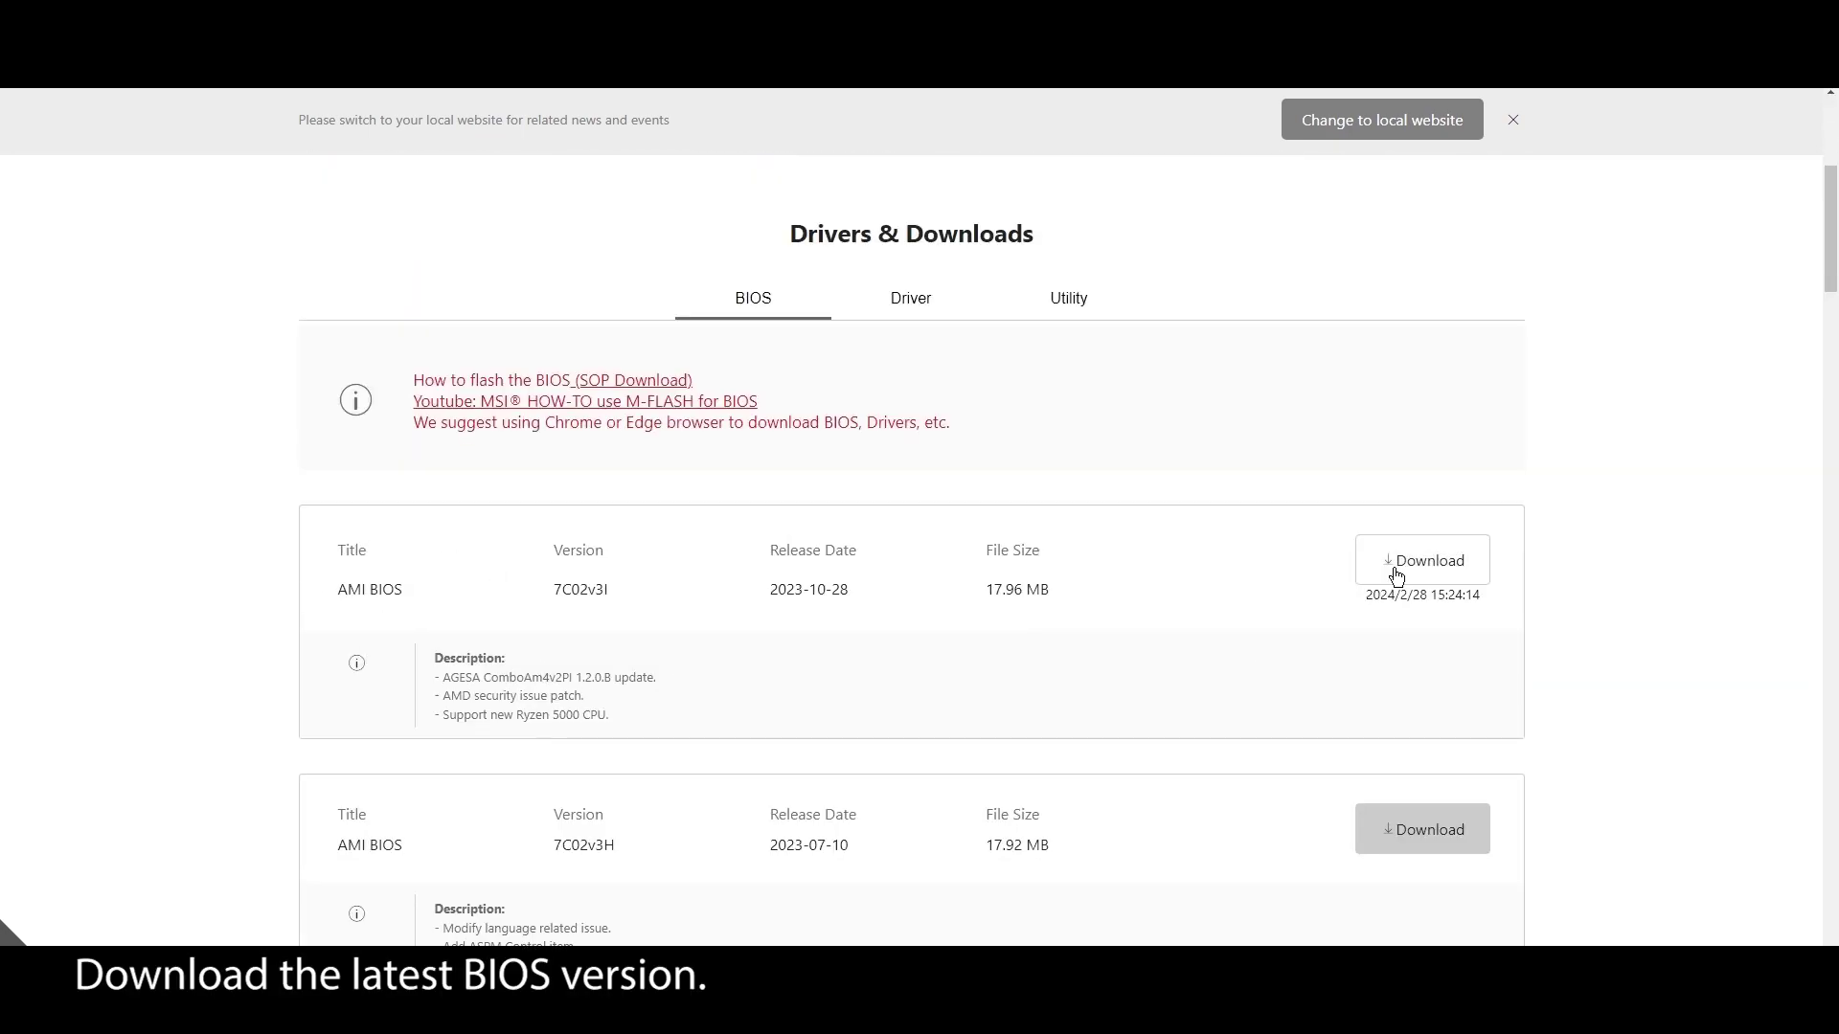